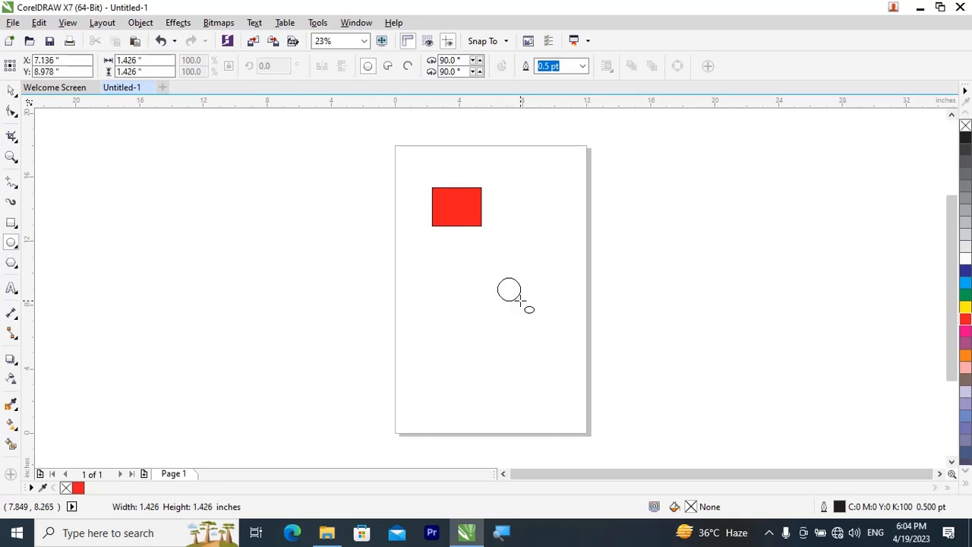
Step: Fill the unfilled circle with green and move it onto the red rectangle
left_click(11, 90)
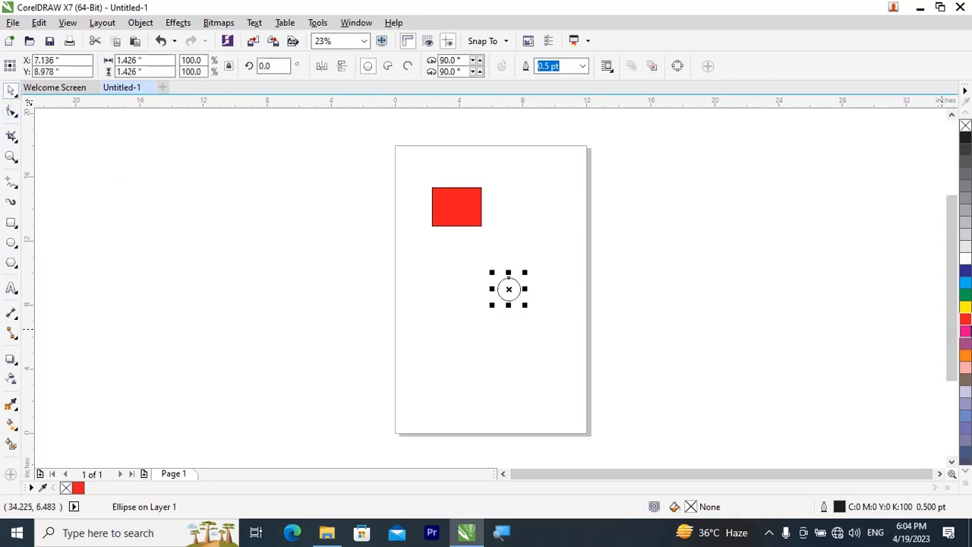
left_click(965, 296)
left_click_drag(509, 288, 464, 199)
scroll(464, 199, "up", 3)
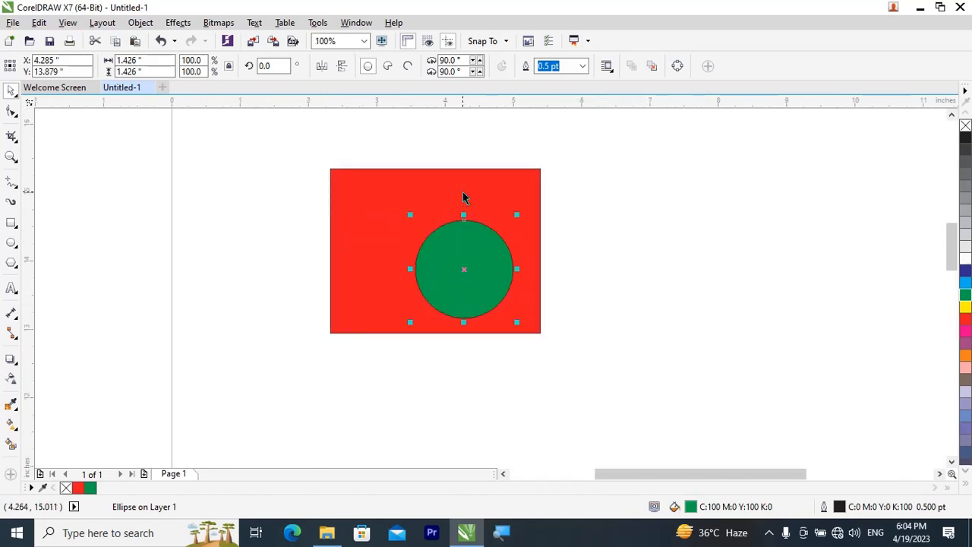
Step: Select the red rectangle together with the green circle and apply Align Centers Vertically
left_click(600, 203)
left_click_drag(315, 158, 554, 346)
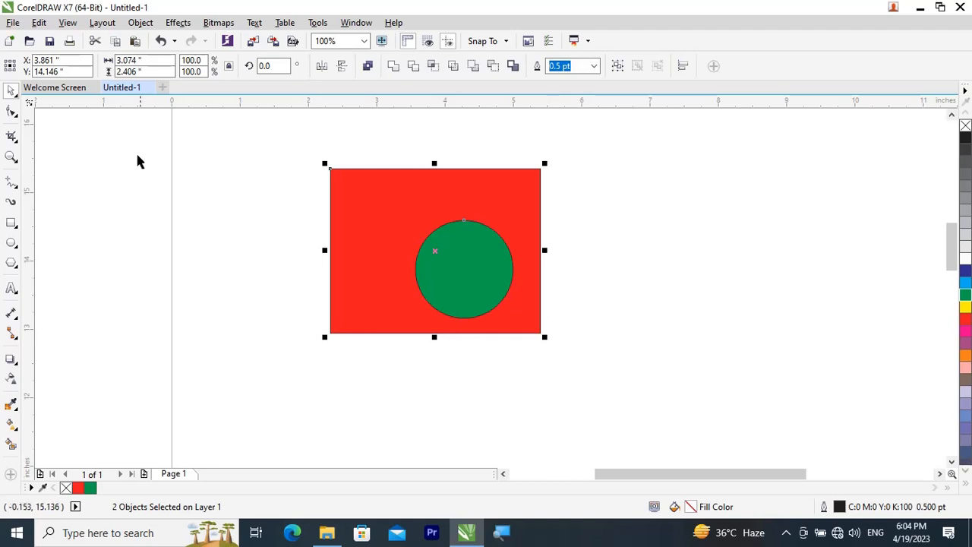
left_click(141, 22)
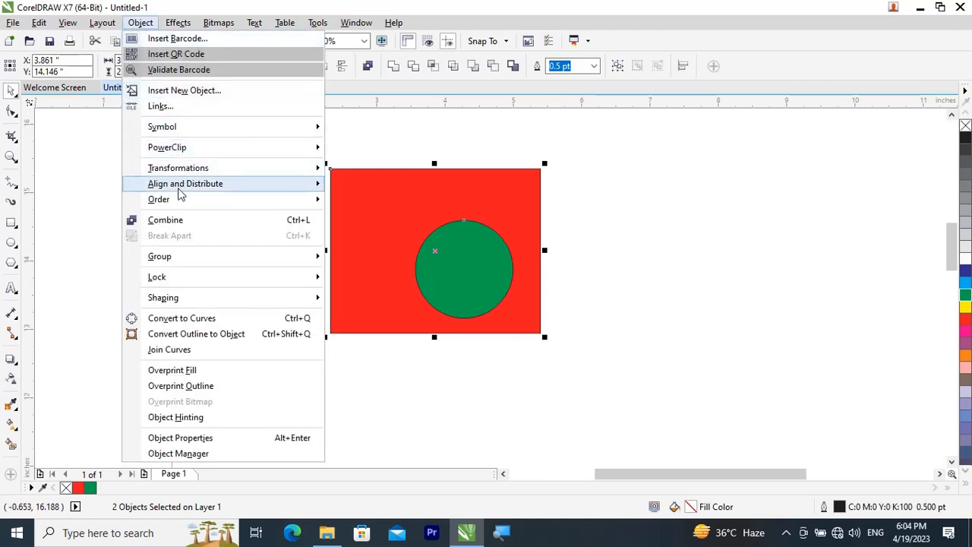
mouse_move(182, 189)
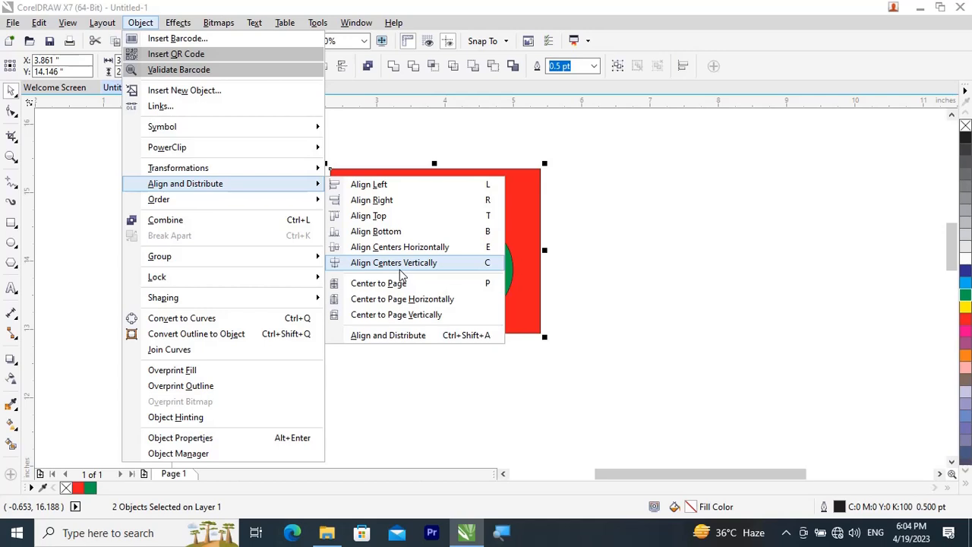
left_click(399, 269)
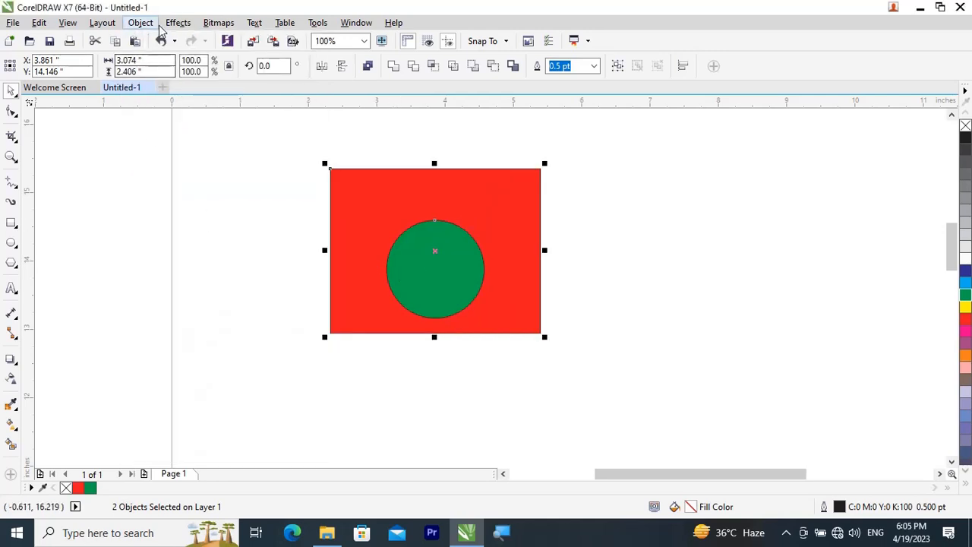
Step: Apply Align Centers Horizontally to the selected rectangle and circle
left_click(141, 24)
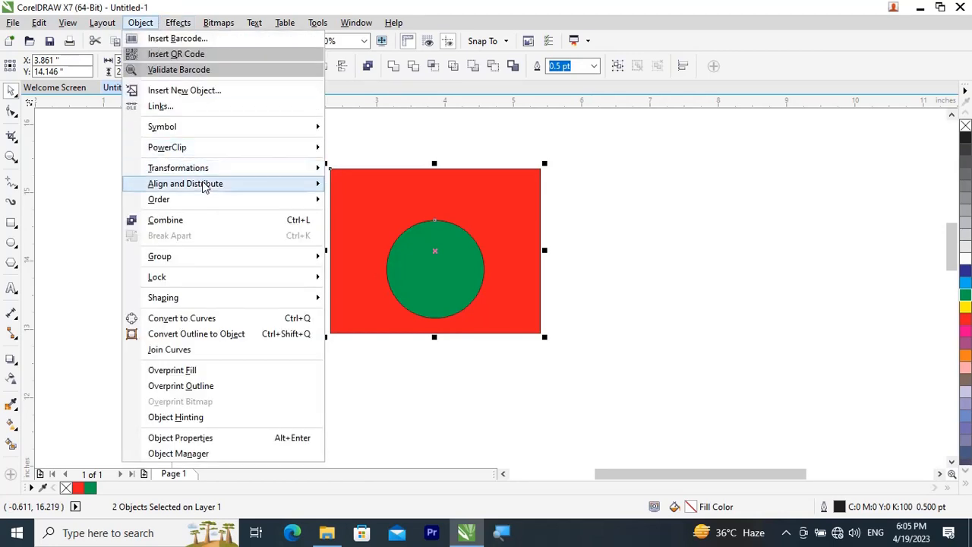
mouse_move(203, 186)
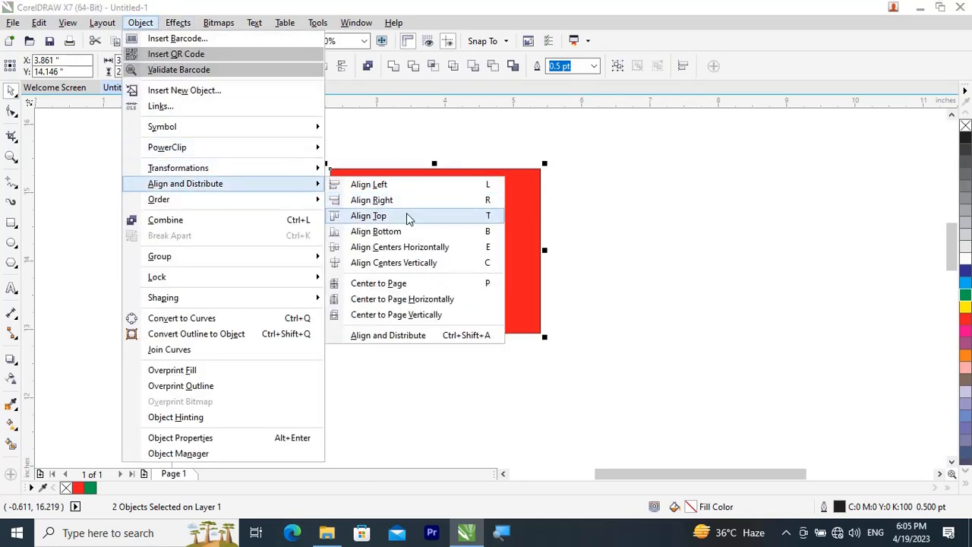
left_click(430, 253)
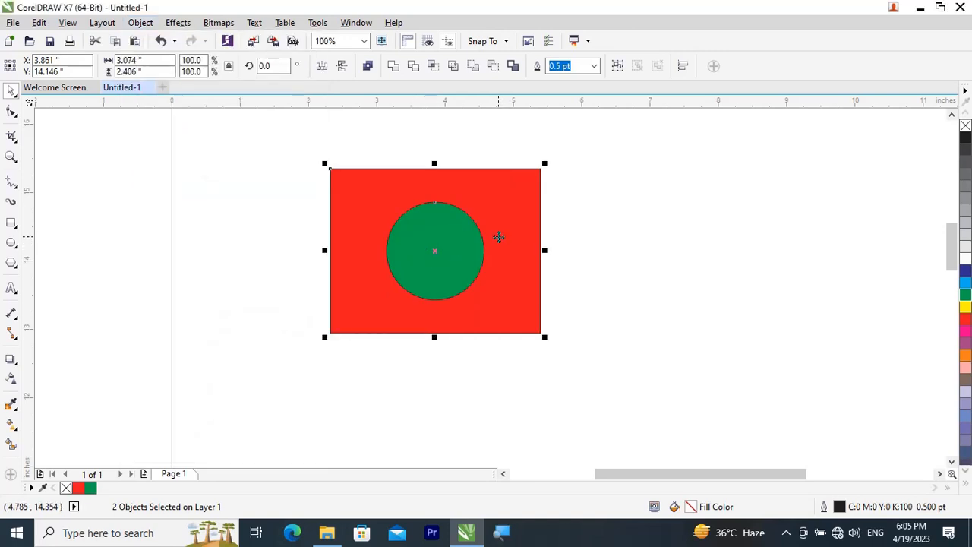
Step: Align the circle with the rectangle's top, bottom, left and right edges in turn, finishing with it centred on both axes
key("t")
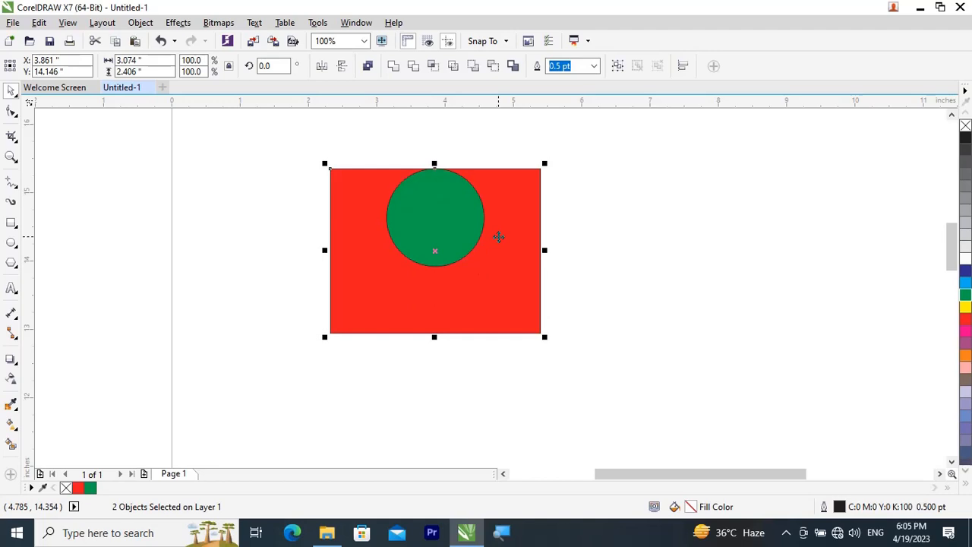
key("b")
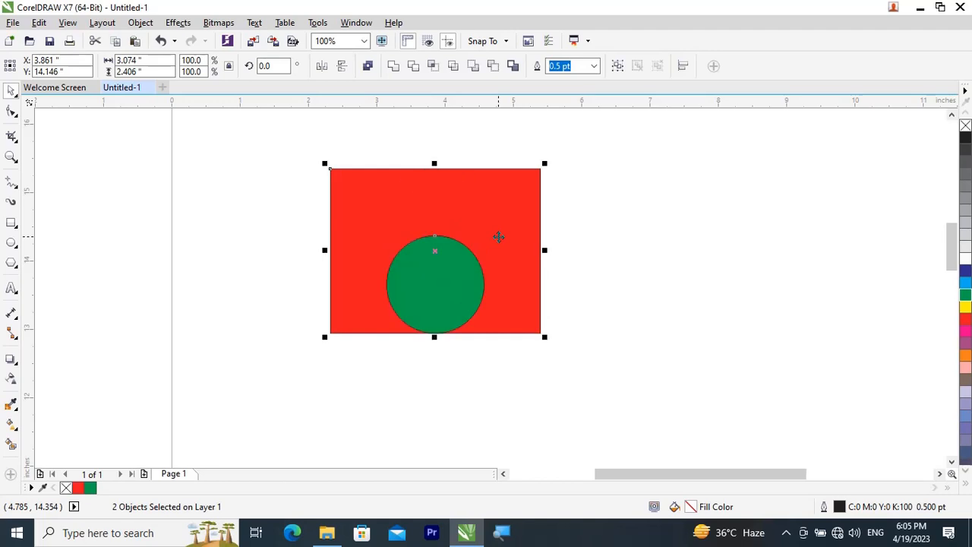
key("l")
key("r")
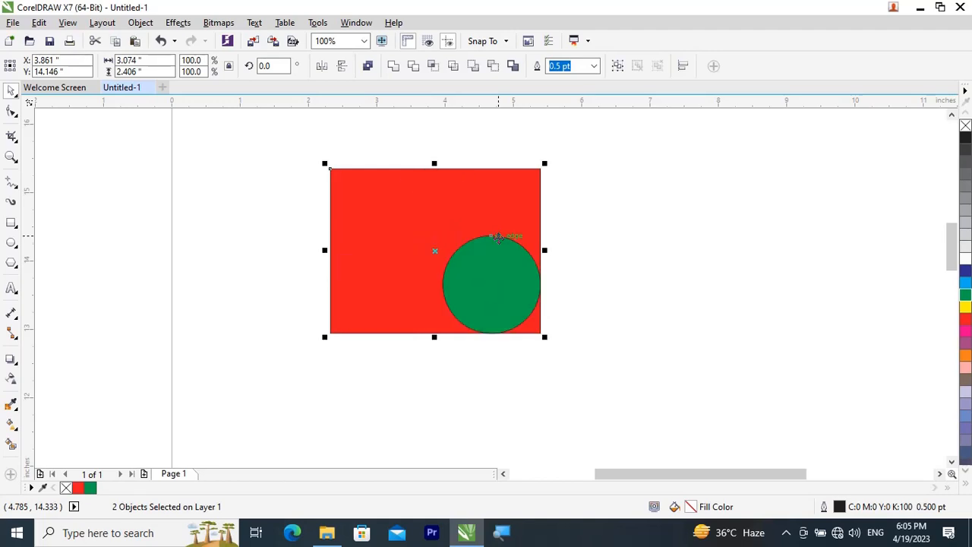
key("c")
key("e")
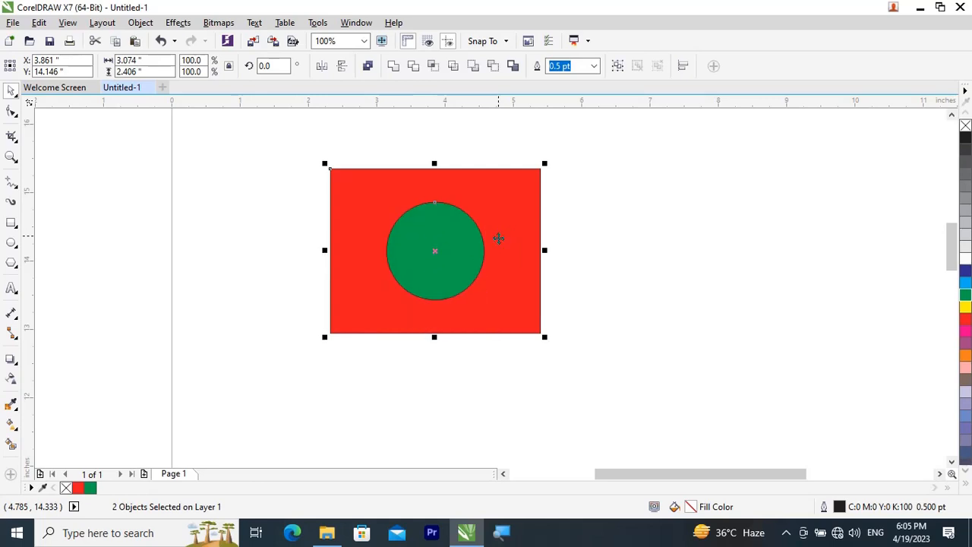
Step: Delete the red rectangle and the green circle from the page
left_click(769, 265)
scroll(426, 263, "down", 3)
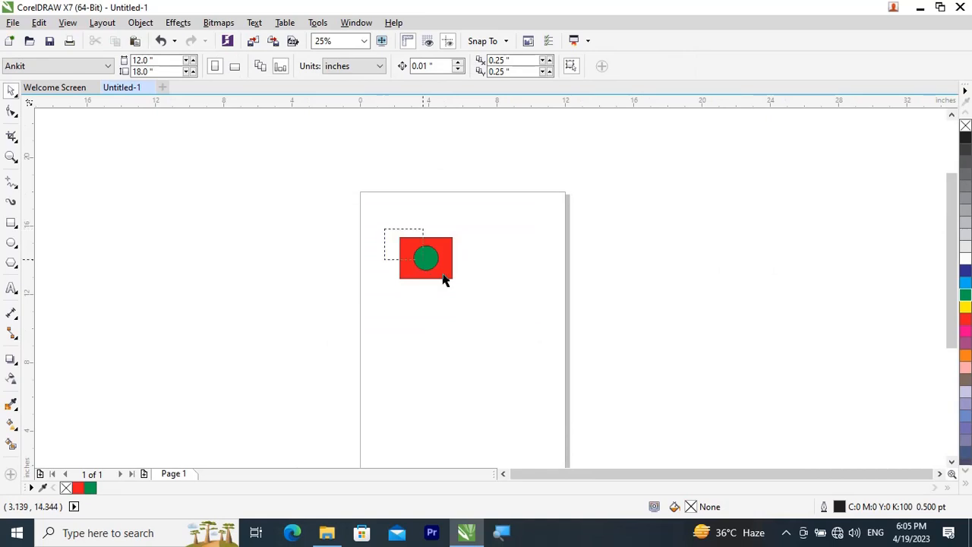
left_click_drag(445, 280, 471, 287)
key("Delete")
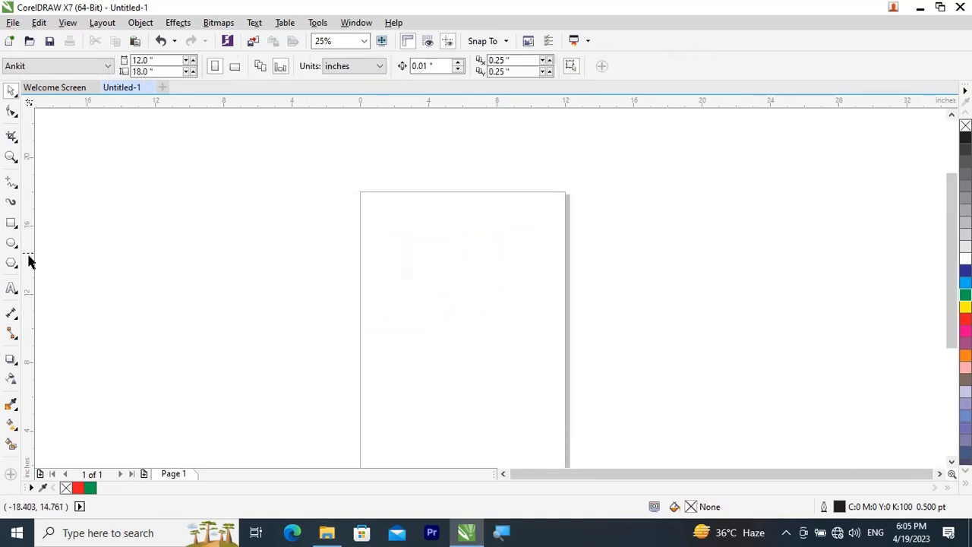
Step: Draw a rectangle about 1.2 by 1.1 inches near the page's upper-left corner and fill it with red
left_click(12, 222)
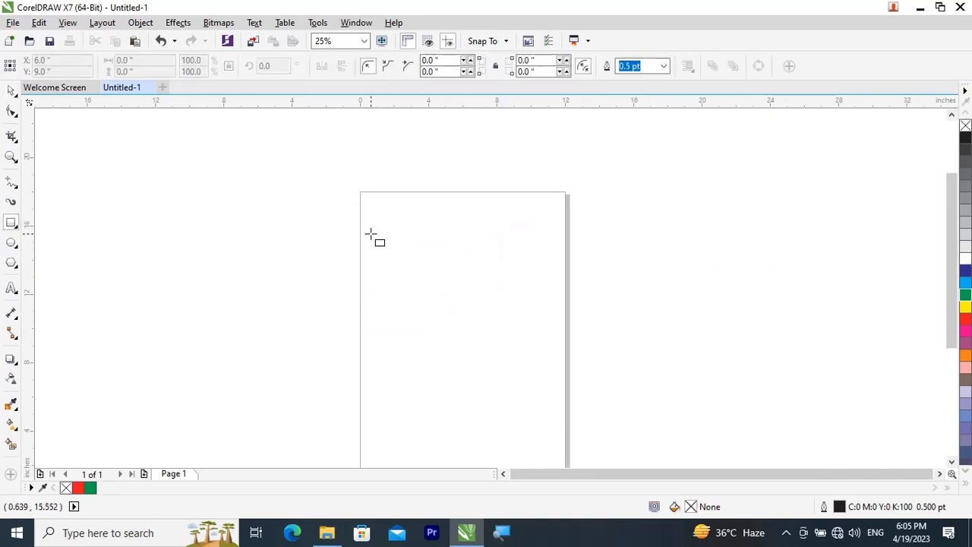
left_click_drag(370, 234, 391, 253)
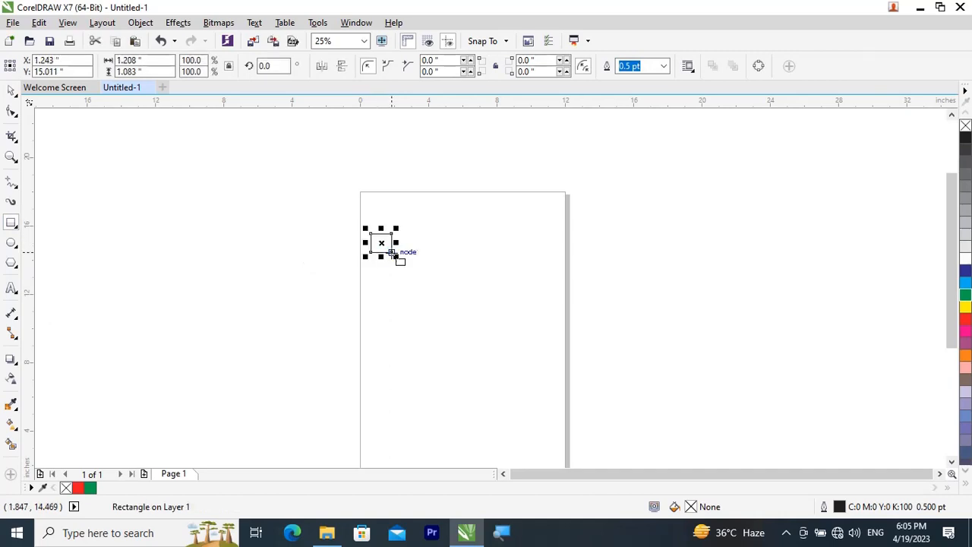
left_click(12, 88)
left_click(966, 319)
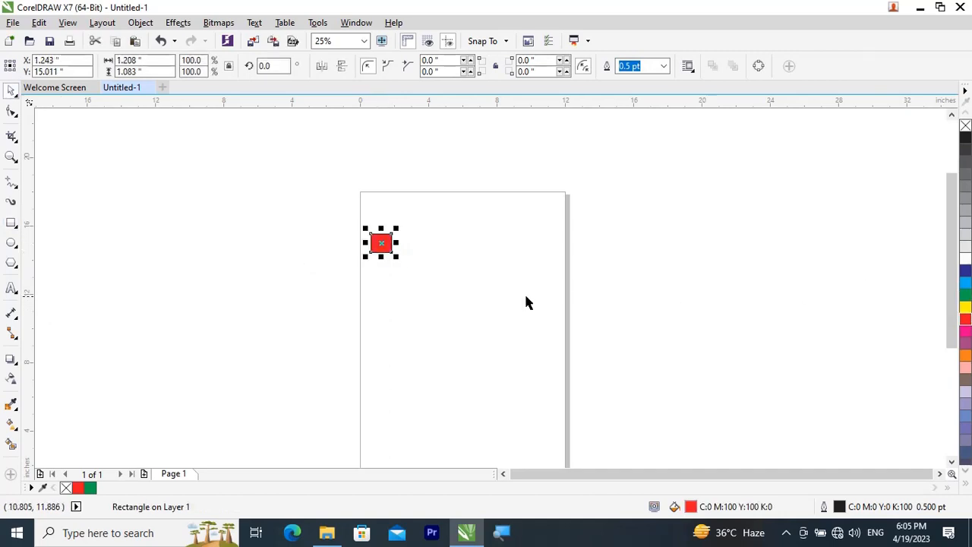
Step: Place three copies of the small red rectangle at scattered spots on the upper half of the page
left_click_drag(386, 242, 516, 269)
right_click(463, 289)
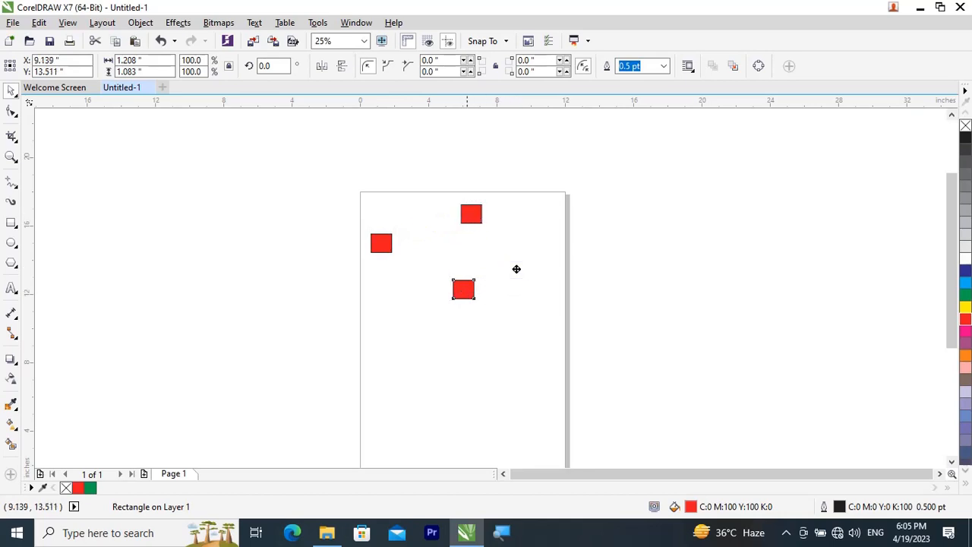
right_click(516, 269)
left_click(515, 331)
left_click_drag(469, 292, 459, 317)
left_click(486, 328)
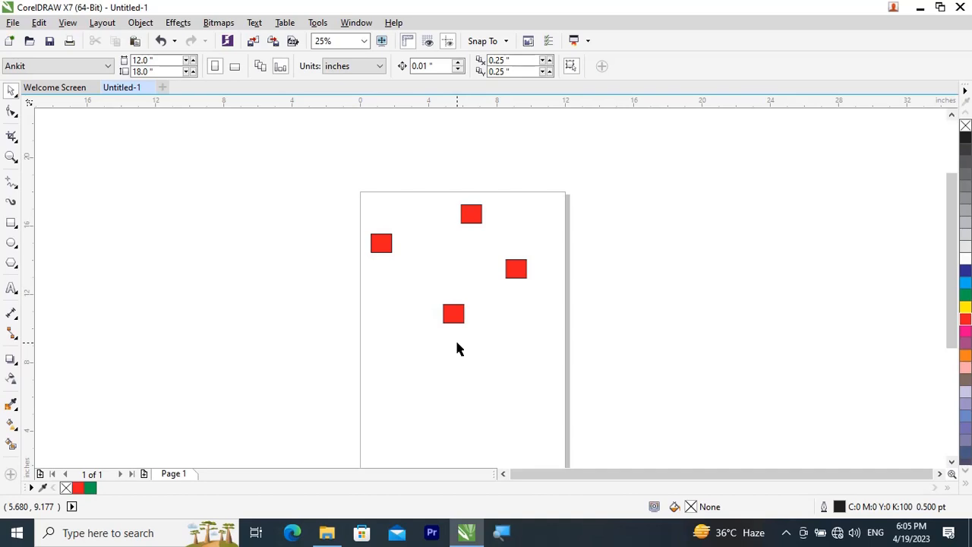
scroll(565, 189, "down", 2)
scroll(554, 216, "up", 2)
scroll(551, 216, "down", 1)
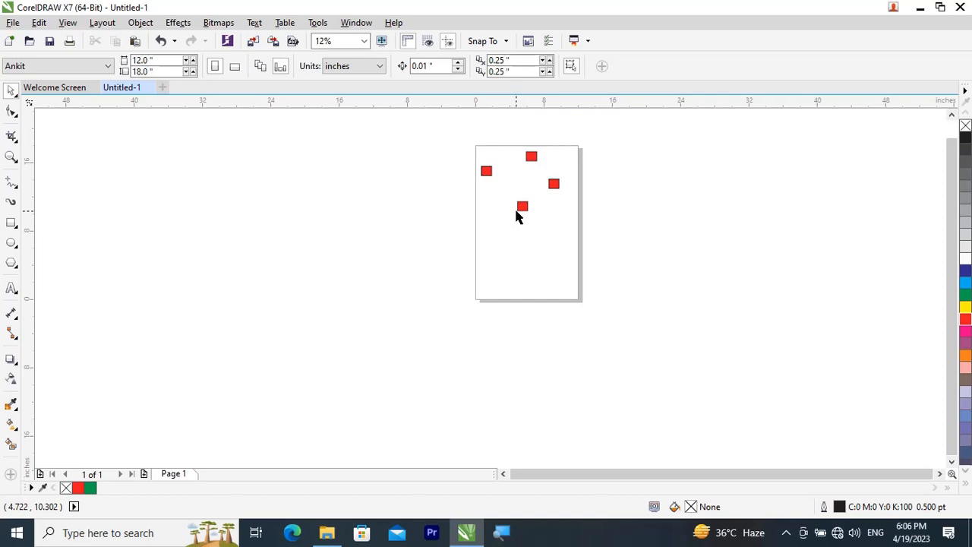
key("F6")
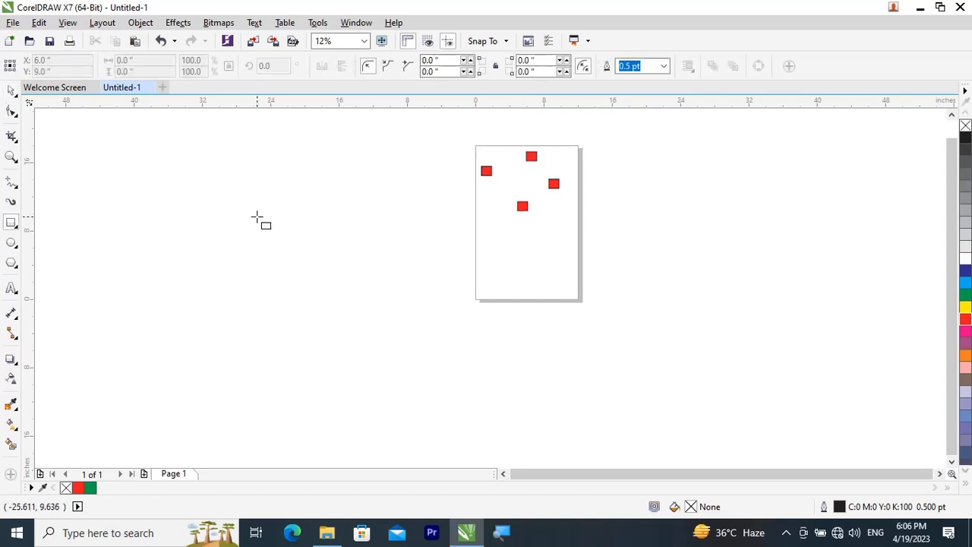
left_click(11, 90)
Step: Align the leftmost red rectangle to the left and top edges of the page with Align and Distribute
left_click(486, 171)
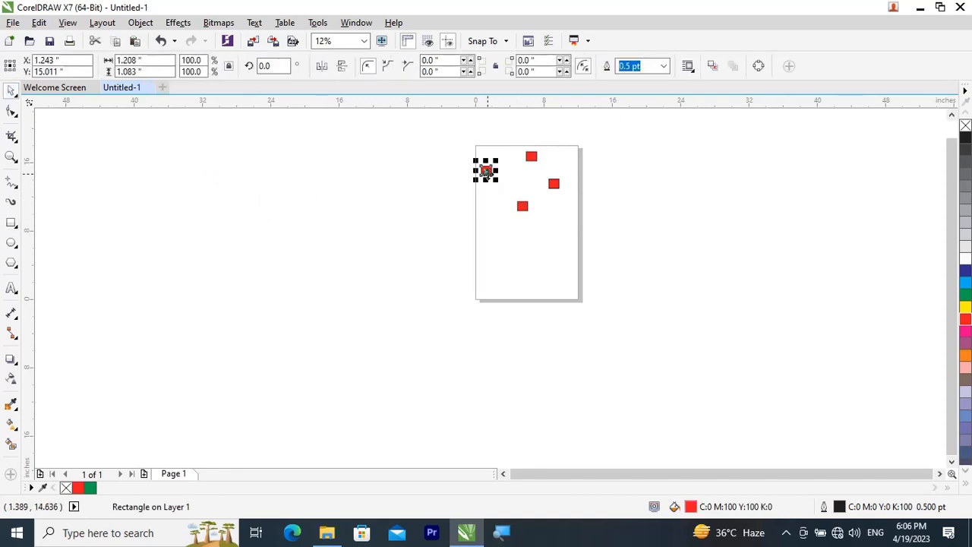
key("ctrl+shift+a")
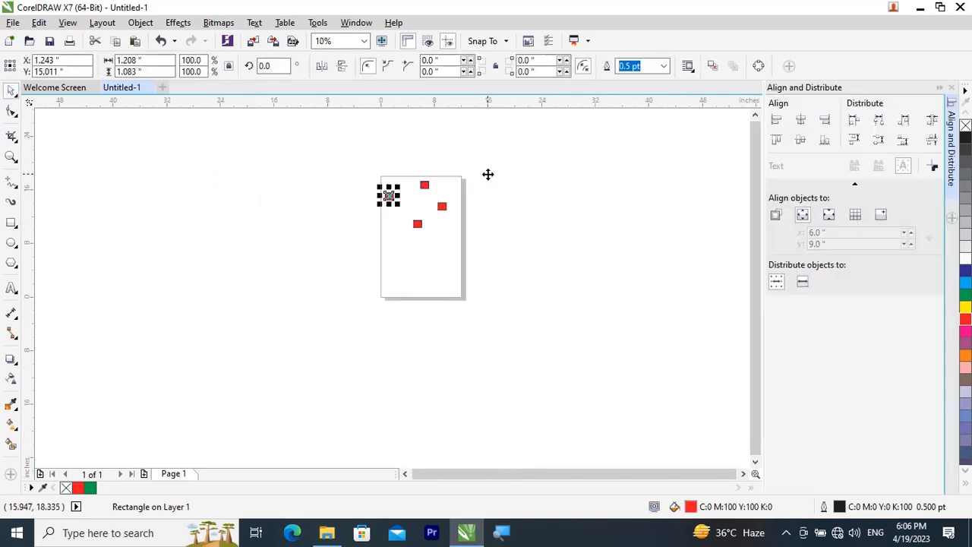
left_click(804, 216)
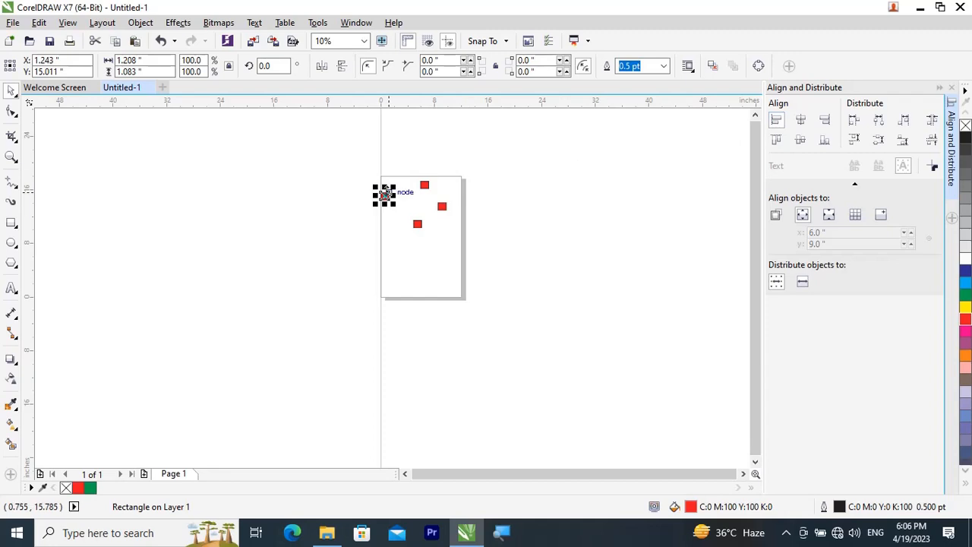
scroll(391, 199, "up", 2)
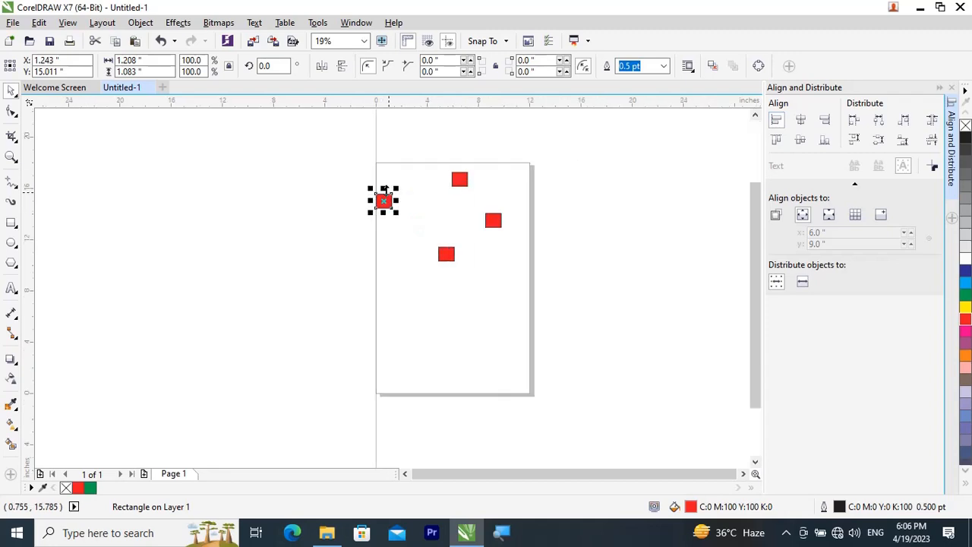
left_click(776, 140)
left_click(631, 217)
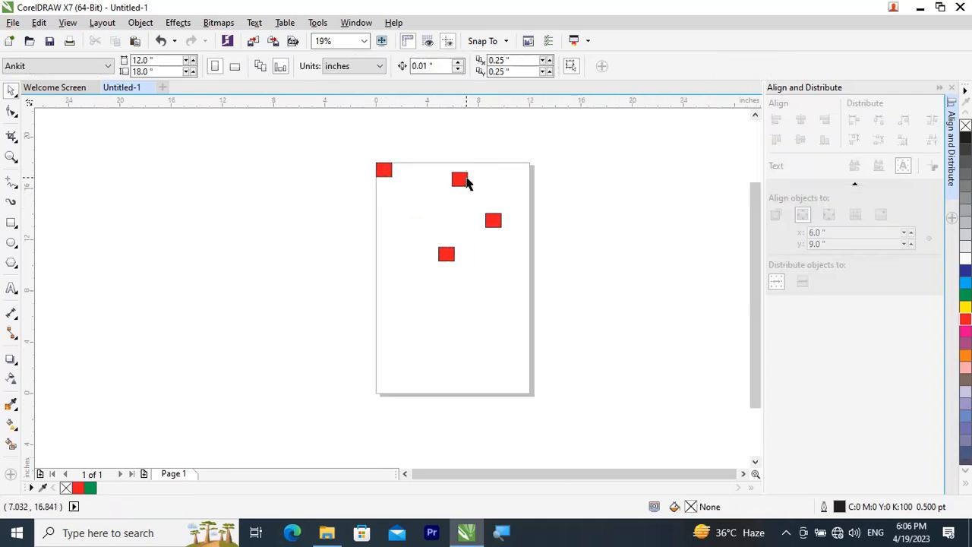
Step: Align the red rectangle near the top middle of the page to the page's right and top edges
left_click(461, 181)
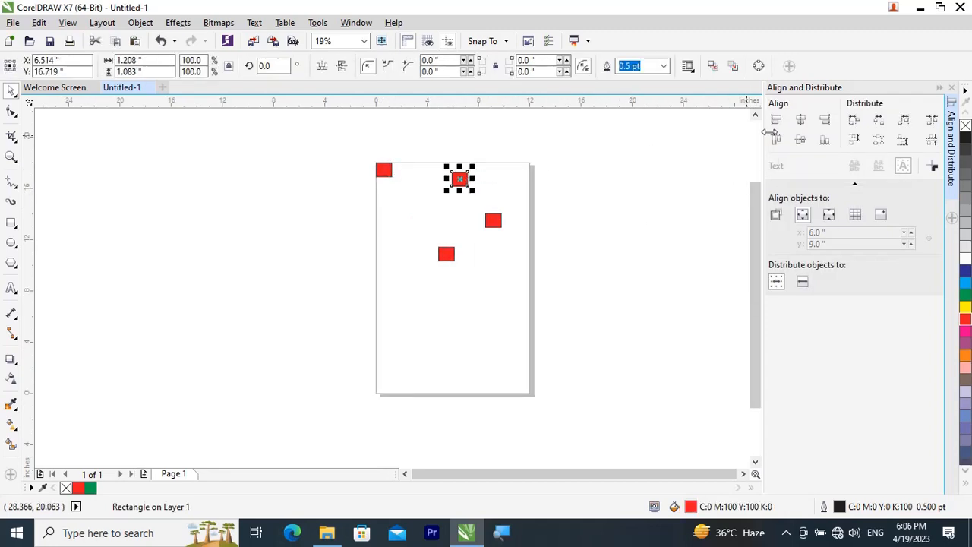
left_click(825, 120)
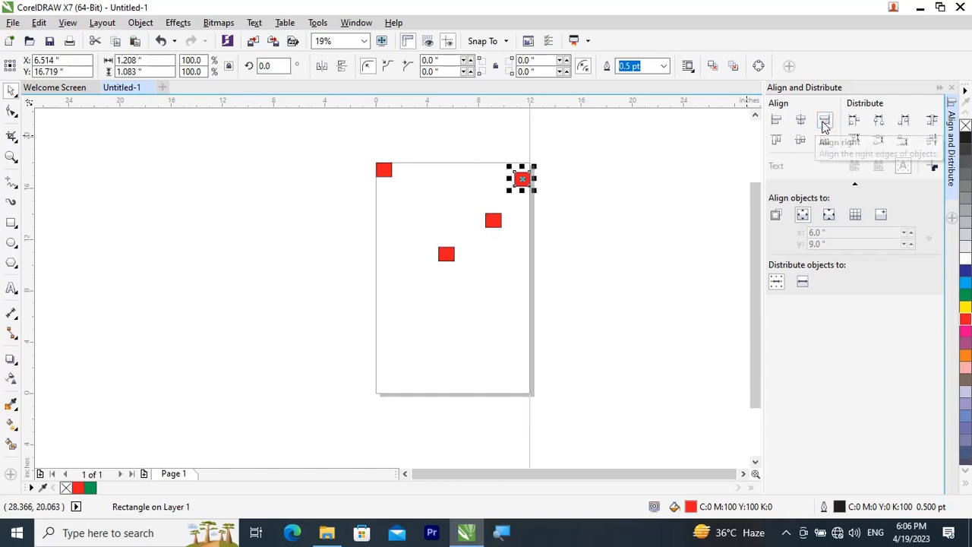
left_click(777, 140)
left_click(625, 243)
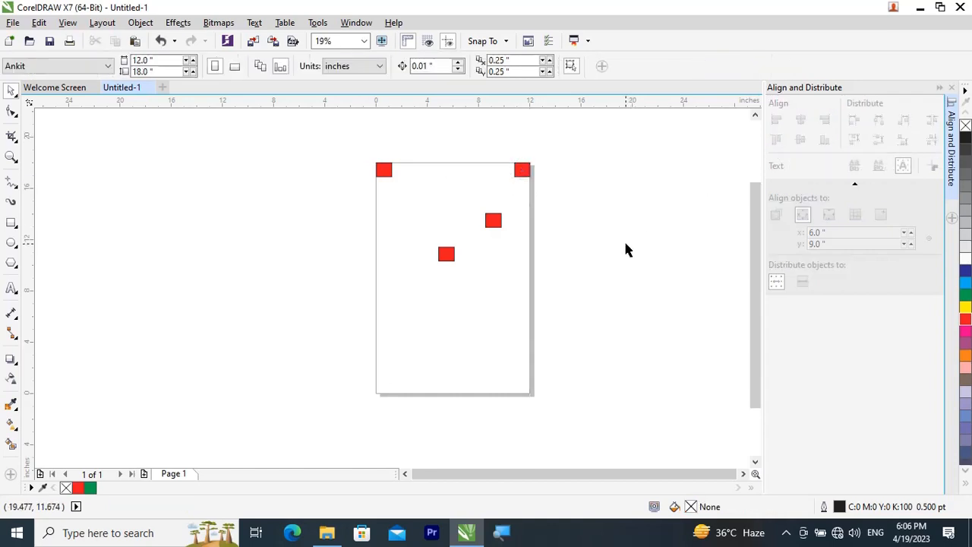
Step: Align the upper of the two remaining inner rectangles to the page's right and bottom edges
left_click(493, 220)
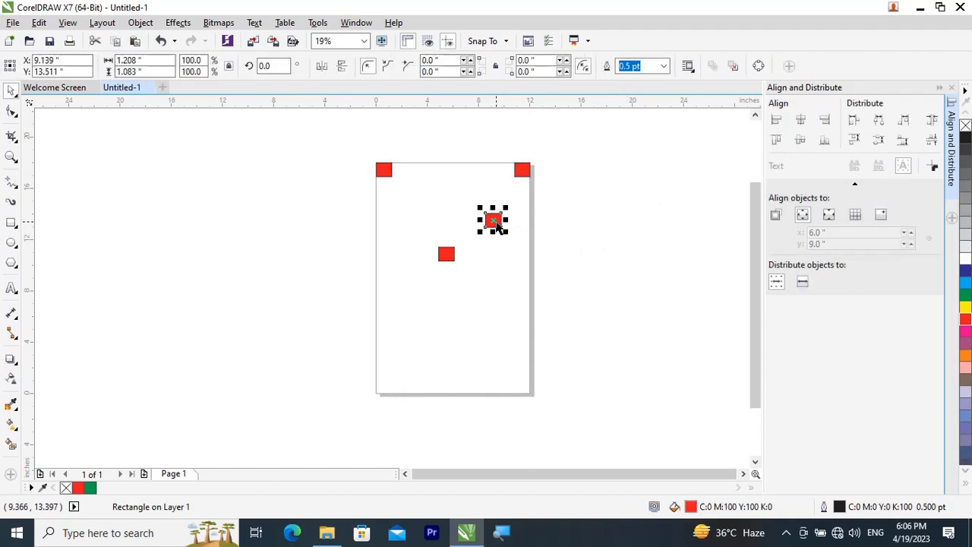
left_click(825, 121)
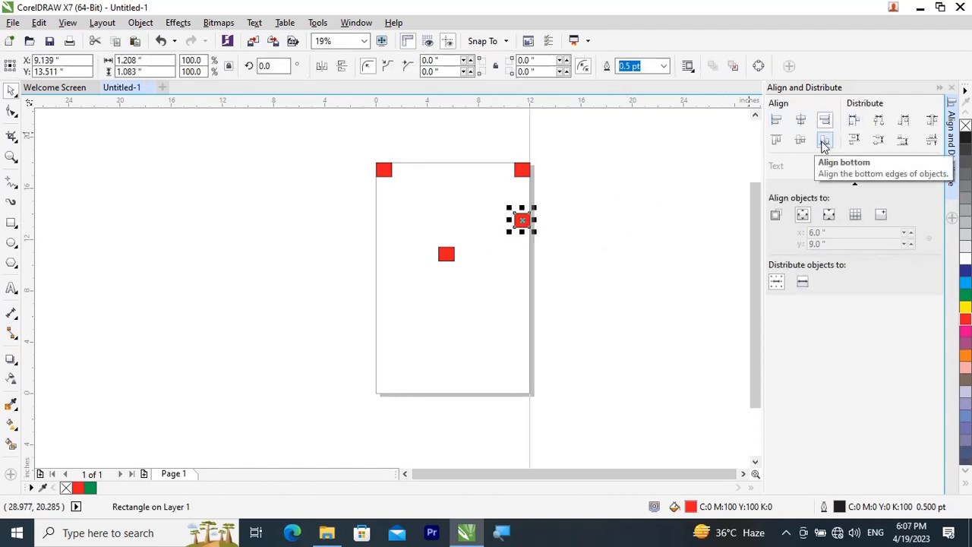
left_click(825, 140)
left_click(410, 315)
Step: Align the last red rectangle in the middle of the page to the page's left and bottom edges
left_click(447, 256)
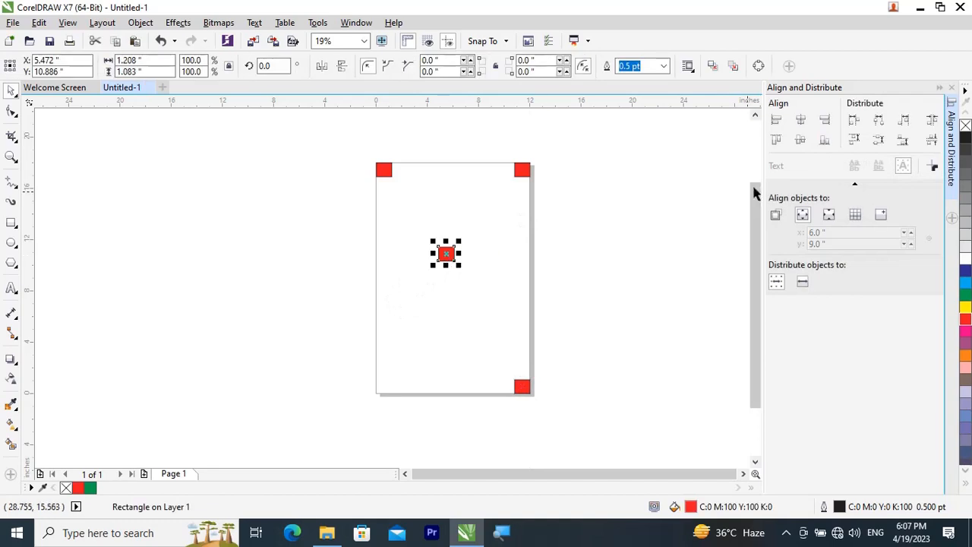
left_click(776, 122)
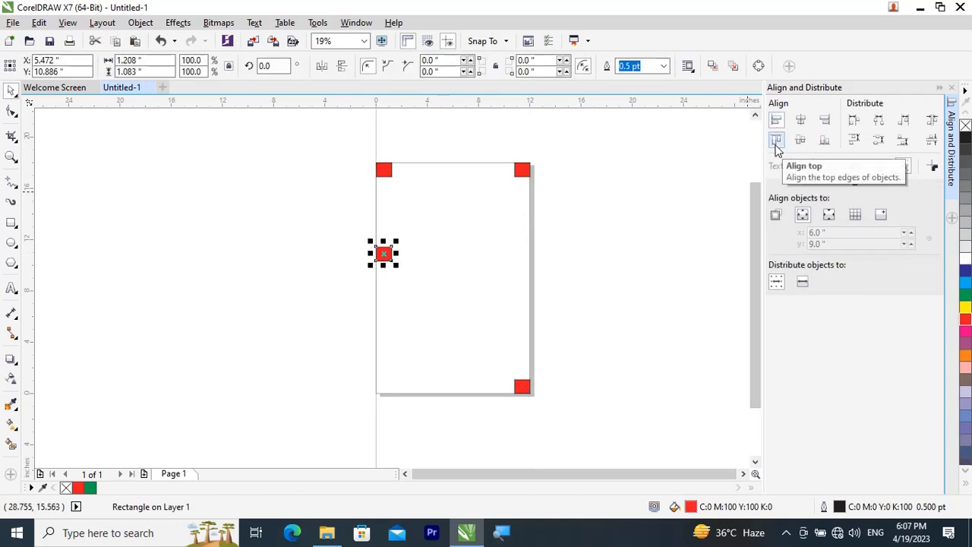
left_click(826, 144)
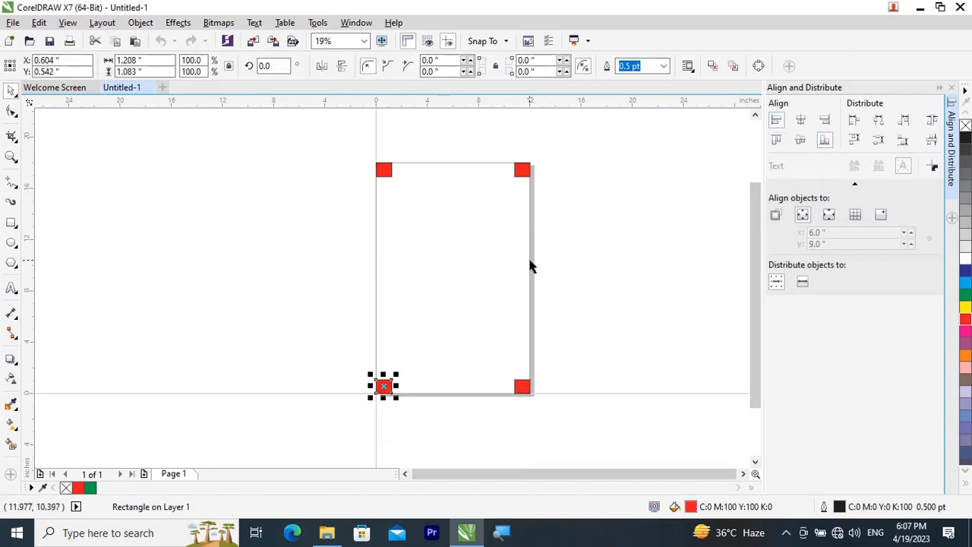
Step: Draw a rectangle about 3.78 by 1.0 inches in the upper part of the page and fill it with magenta
left_click(534, 263)
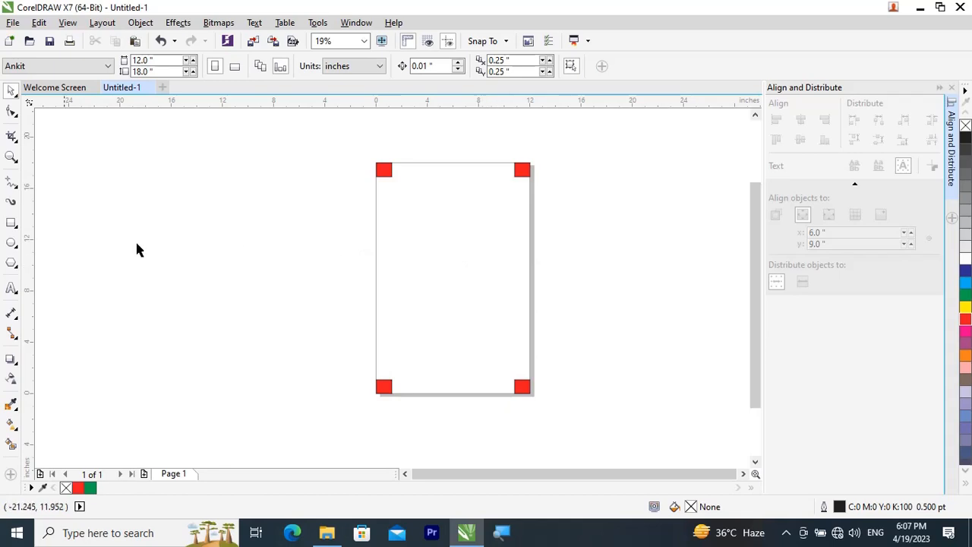
left_click(12, 222)
scroll(453, 247, "up", 1)
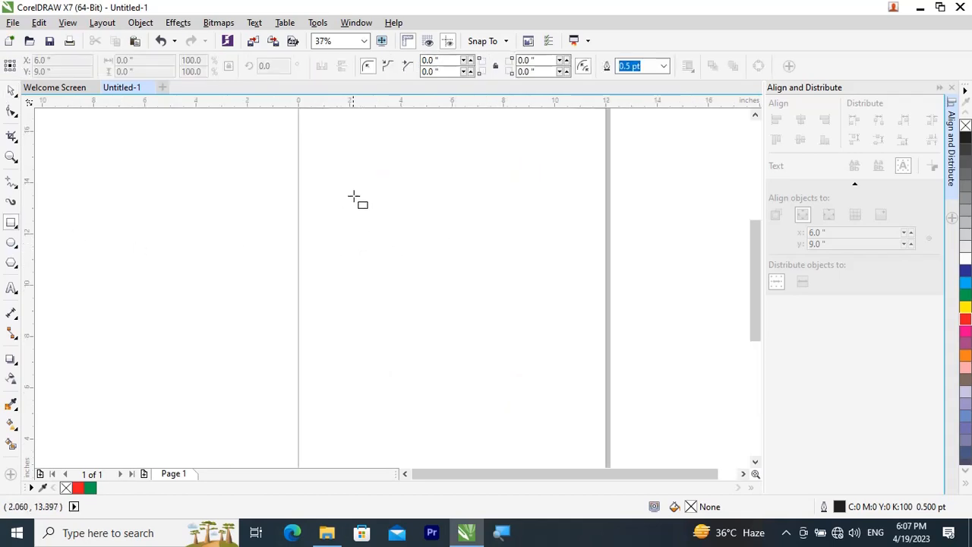
left_click_drag(362, 191, 459, 217)
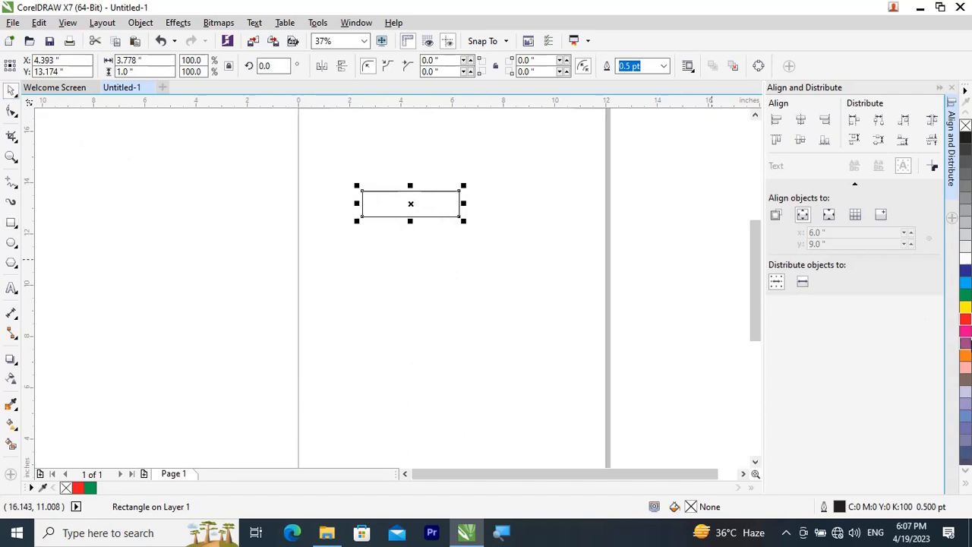
left_click(965, 331)
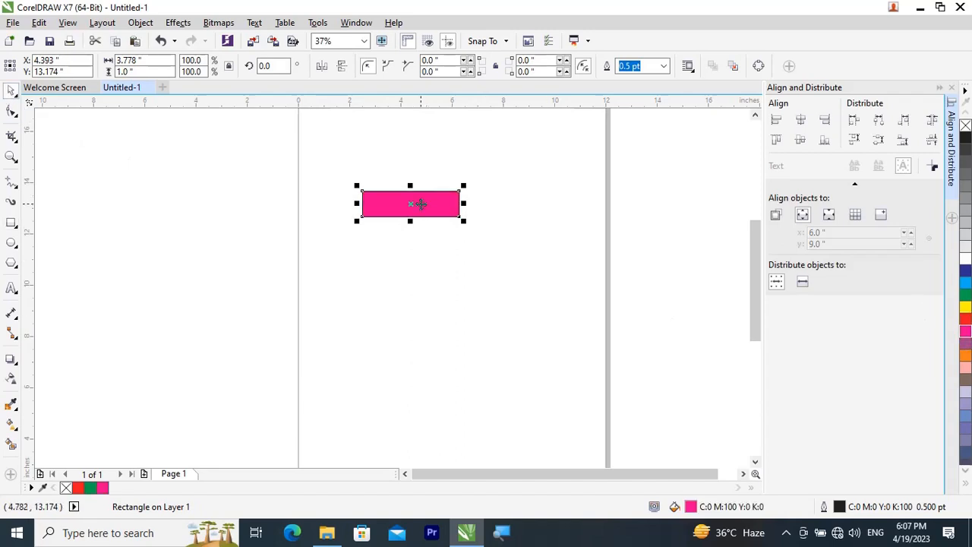
Step: Copy the magenta rectangle four times down the page to form a loose, uneven column of five
left_click_drag(419, 202, 396, 407)
left_click(431, 277)
left_click(429, 317)
left_click(441, 387)
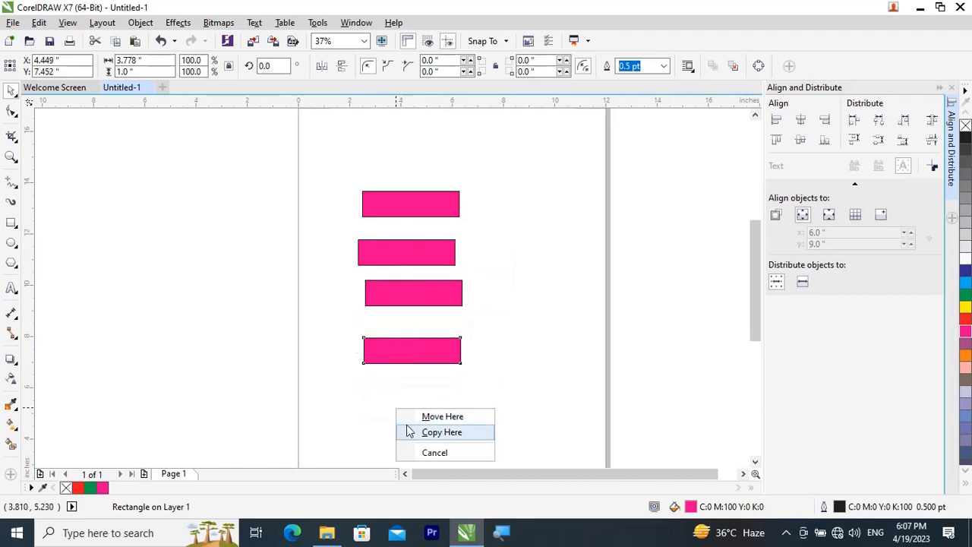
left_click(414, 431)
left_click(555, 386)
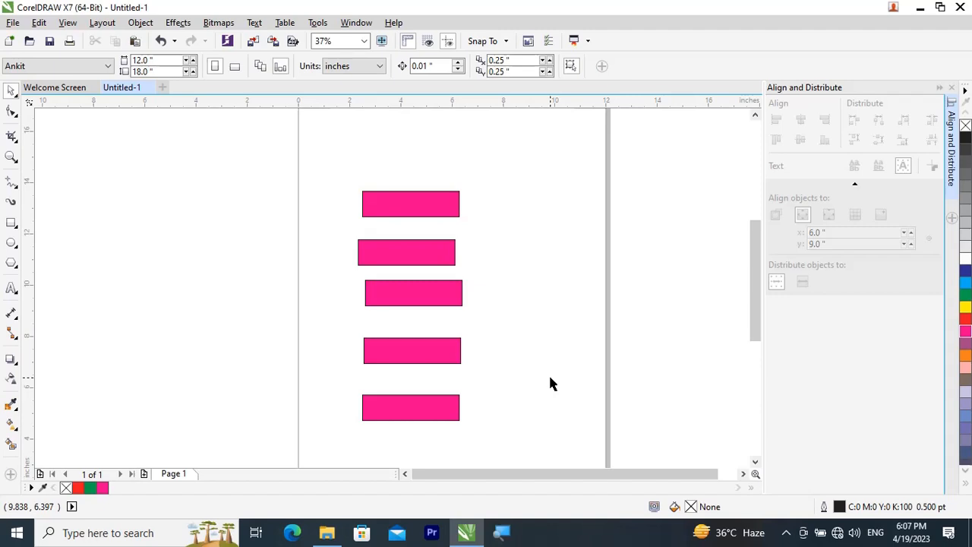
Step: Align the five magenta rectangles on a common vertical centre line and distribute their centres evenly down the column
left_click_drag(337, 170, 494, 436)
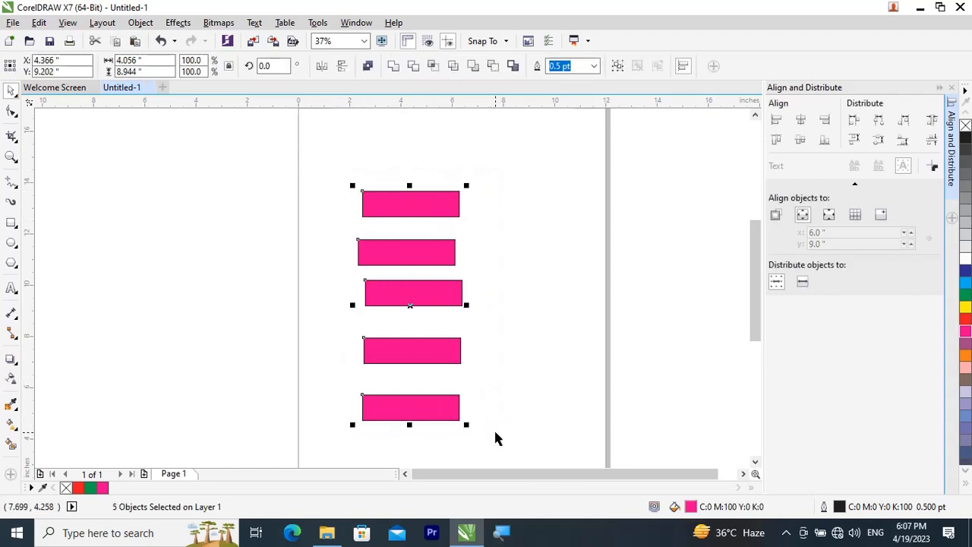
key("c")
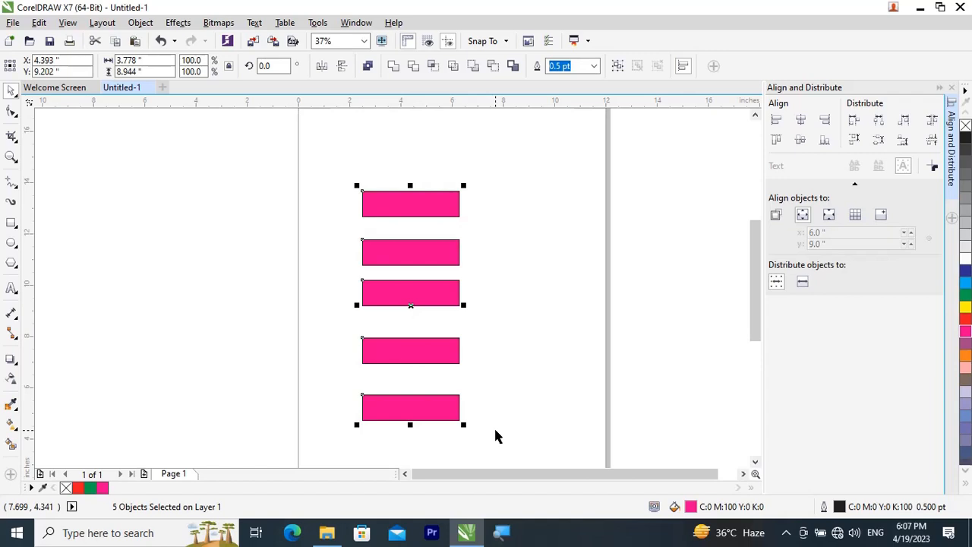
key("ctrl+shift+a")
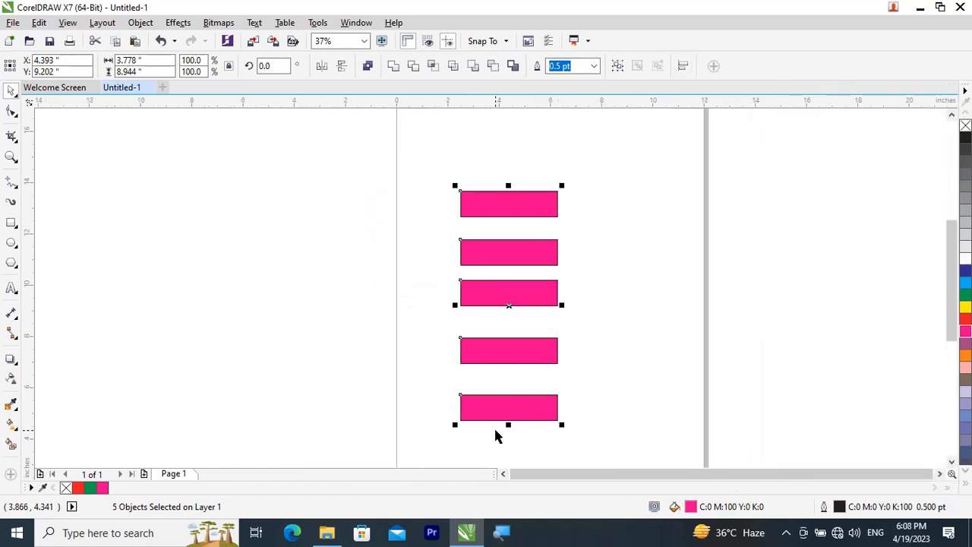
key("ctrl+shift+a")
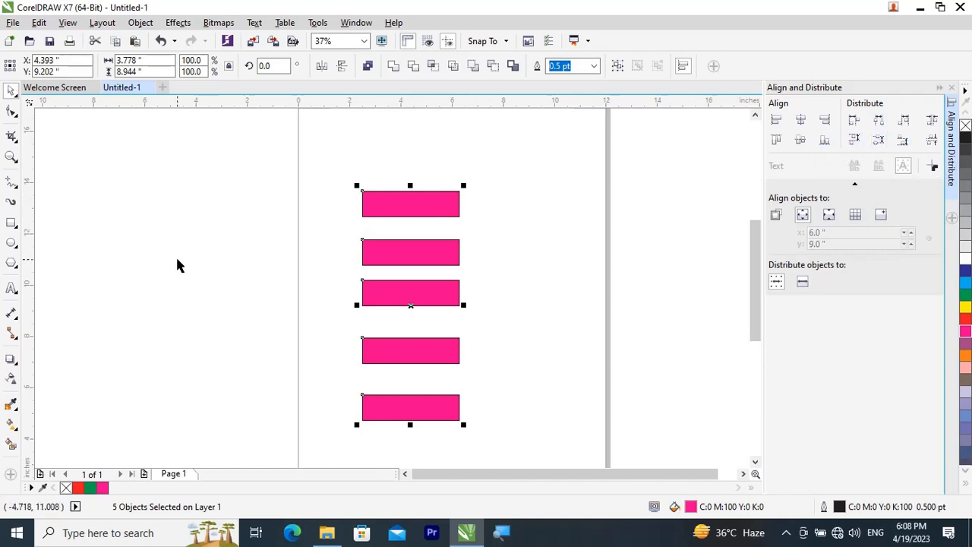
left_click(882, 141)
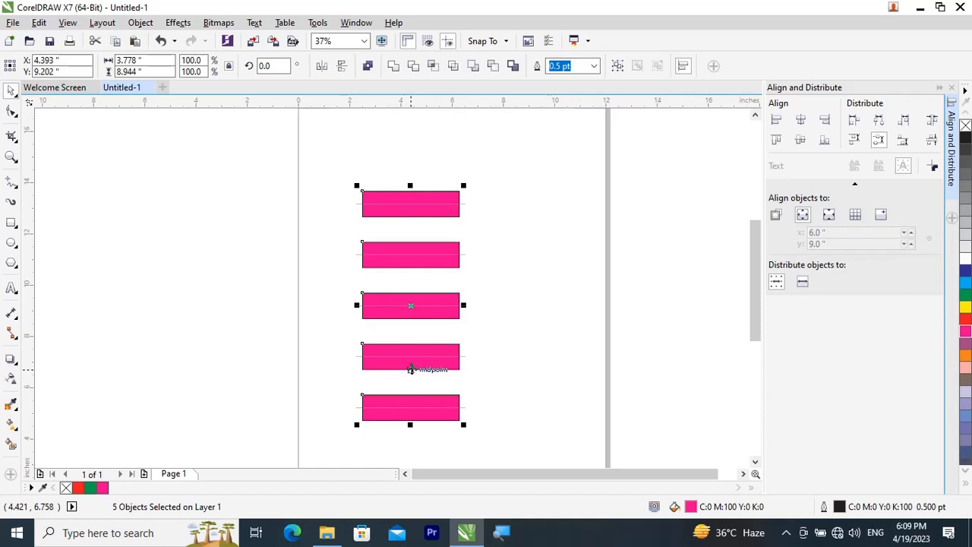
left_click(514, 347)
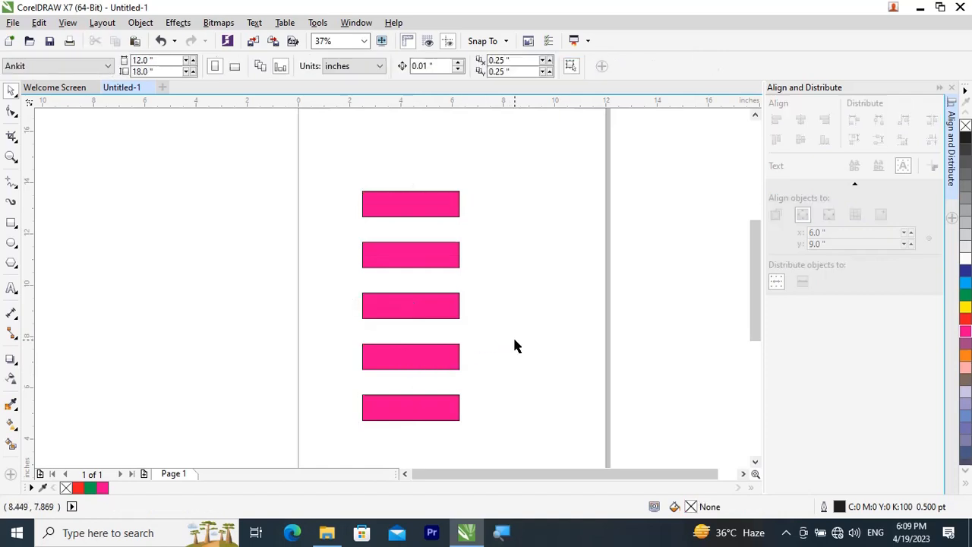
Step: Delete the column of five magenta rectangles, keeping the red corner rectangles
scroll(517, 323, "down", 2)
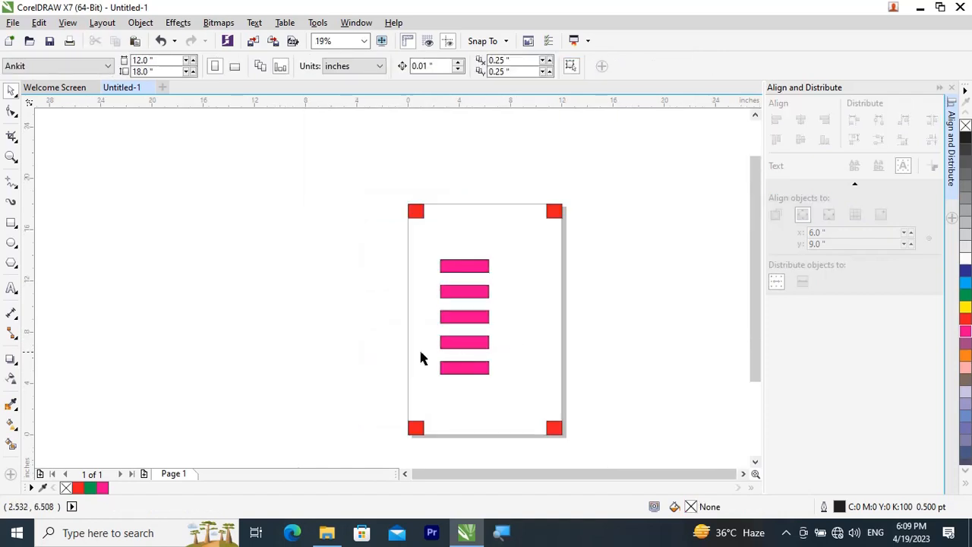
left_click_drag(423, 226, 532, 398)
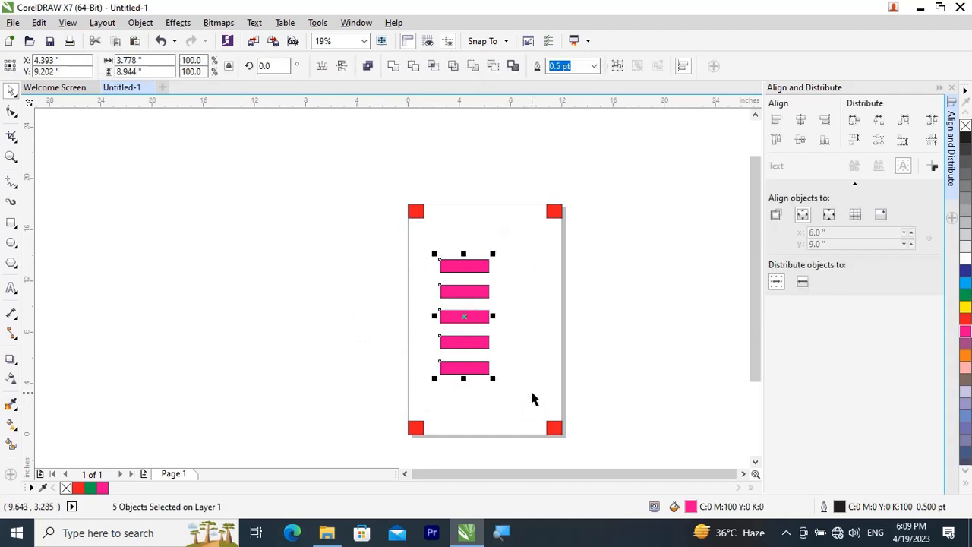
key("Delete")
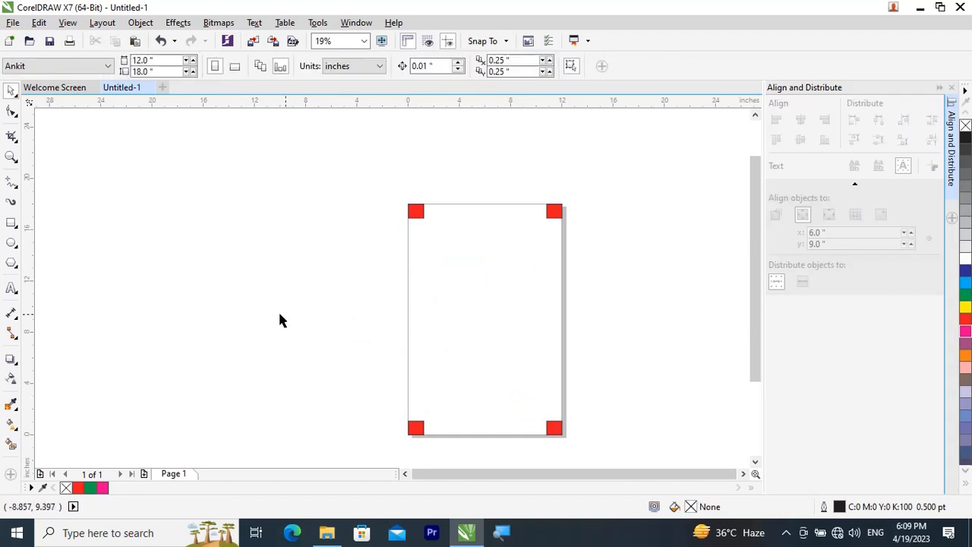
Step: Draw an unfilled, nearly square rectangle about 1.61 by 1.56 inches near the page's left edge
left_click(12, 223)
left_click_drag(422, 262, 442, 283)
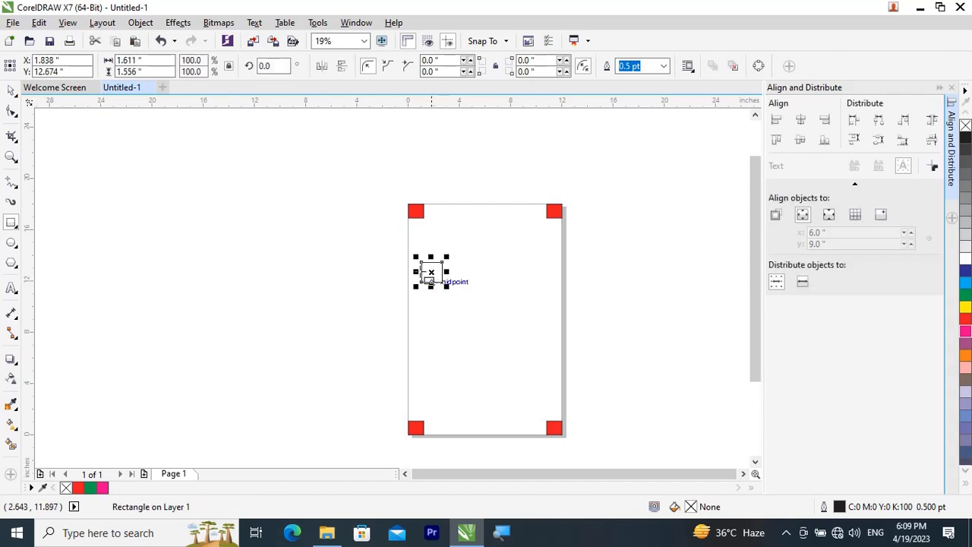
left_click(11, 91)
Step: Copy the small square ten times into two staggered, unevenly spaced rows extending past the page's right edge
scroll(456, 272, "up", 2)
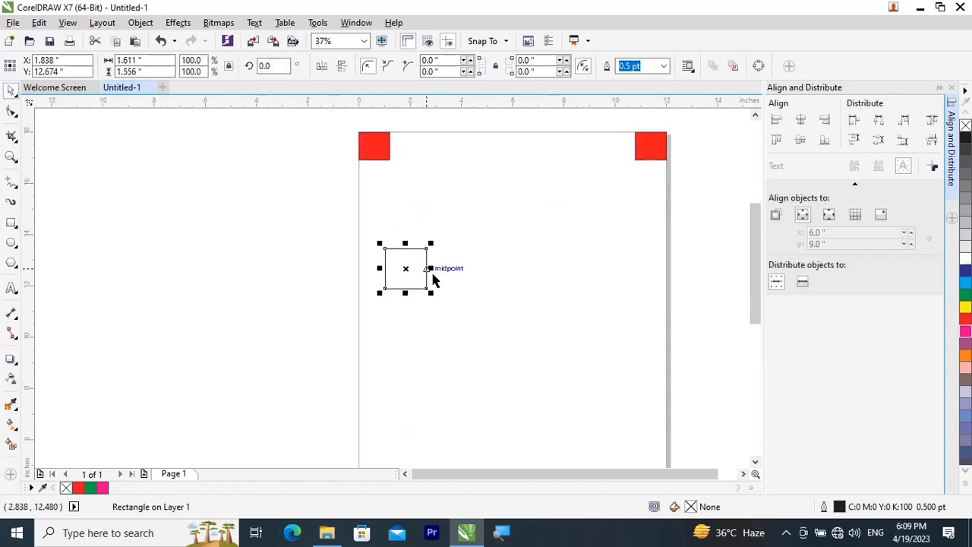
left_click_drag(422, 274, 710, 247)
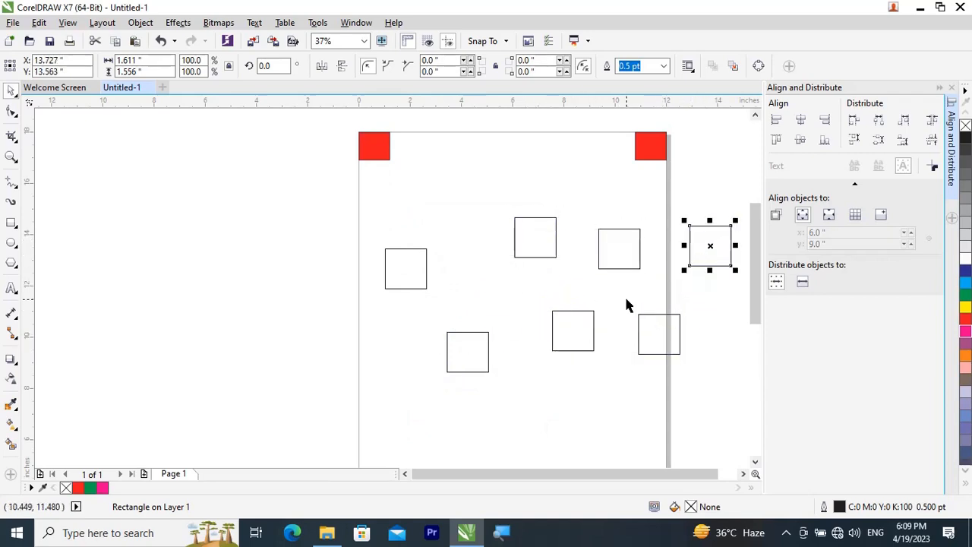
scroll(686, 301, "down", 2)
scroll(686, 306, "up", 2)
left_click_drag(546, 266, 735, 242)
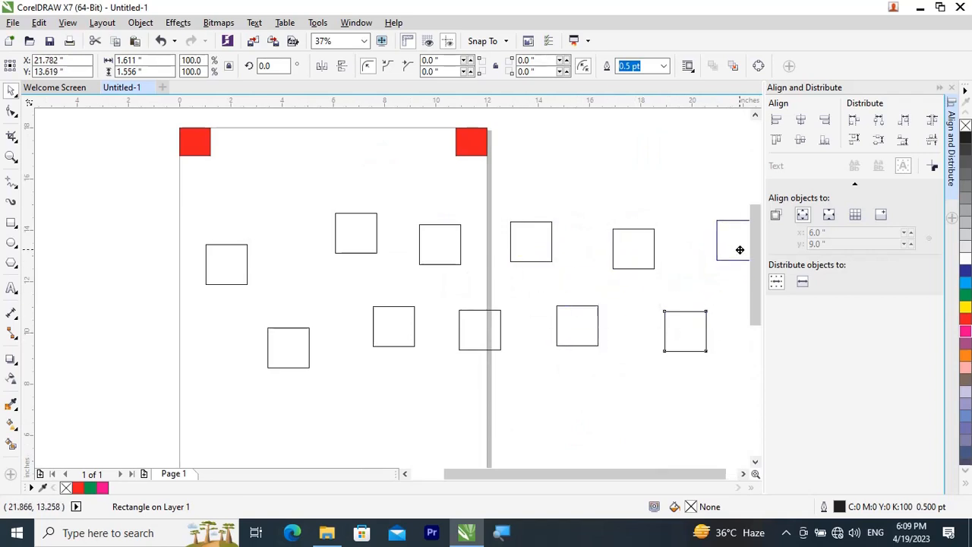
scroll(718, 280, "down", 2)
left_click(725, 343)
scroll(722, 299, "up", 1)
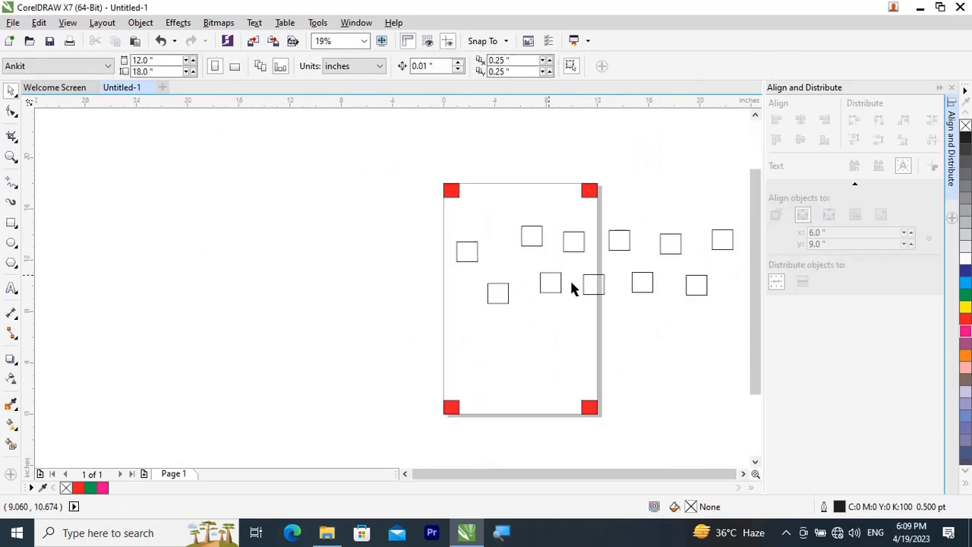
Step: Align the eleven squares in one horizontal row by their centres and distribute the centres evenly across it
left_click_drag(421, 224, 720, 323)
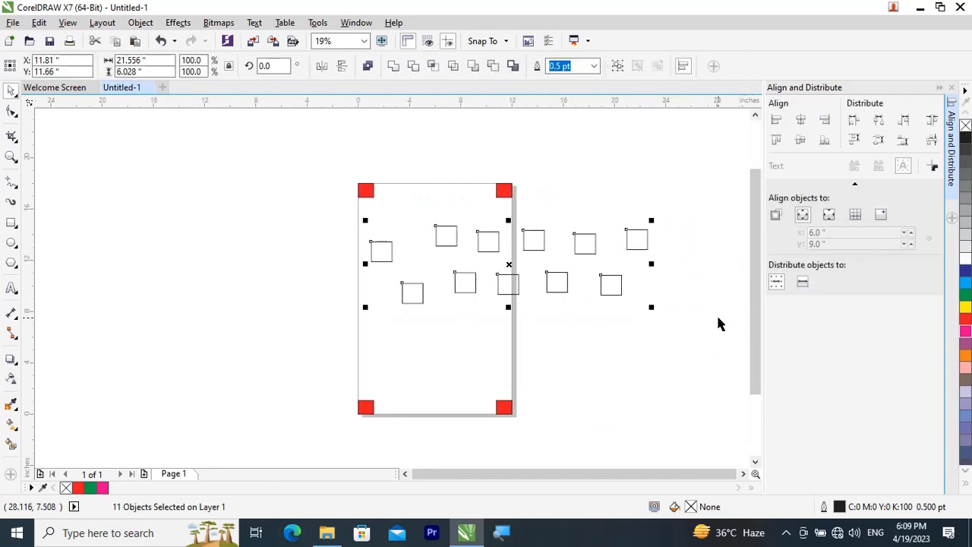
key("e")
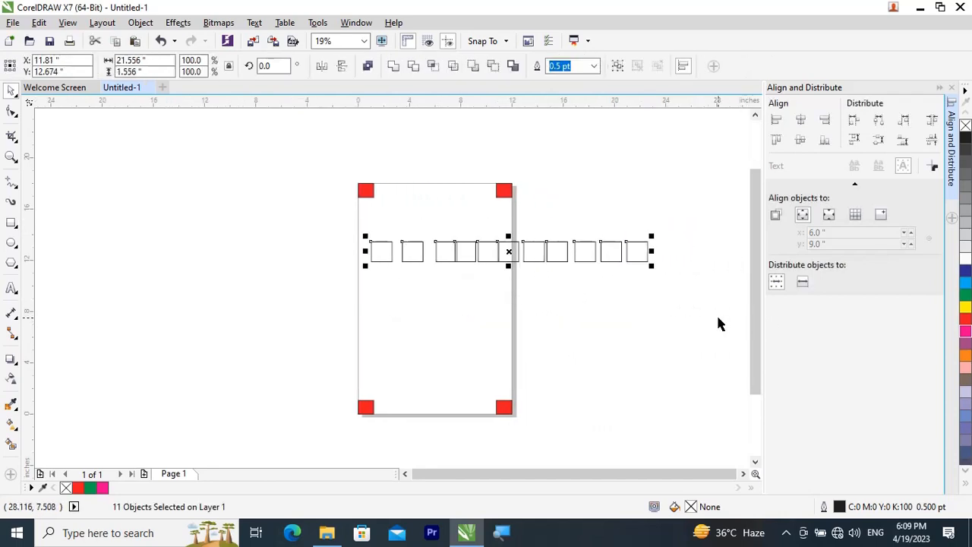
left_click(880, 121)
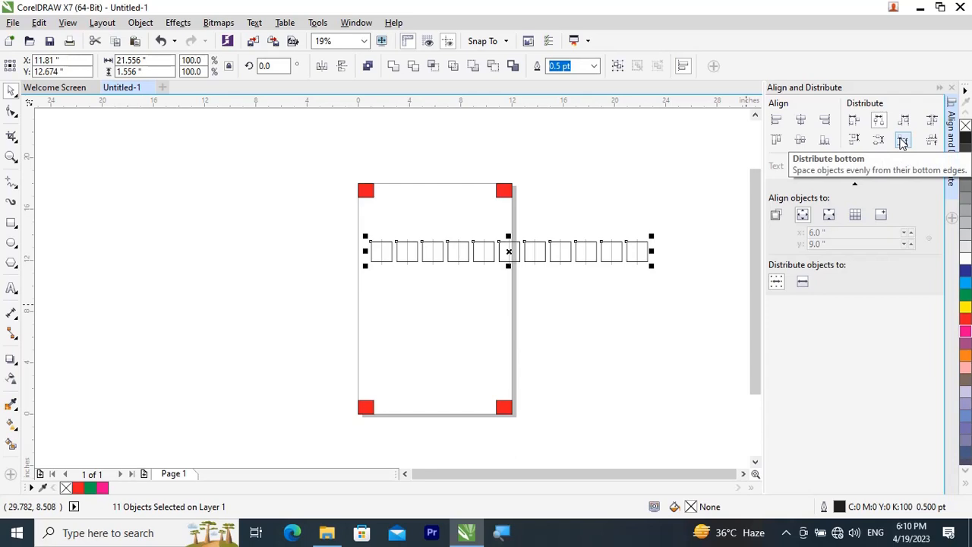
Step: Delete the row of squares together with the four red corner rectangles
left_click(287, 141)
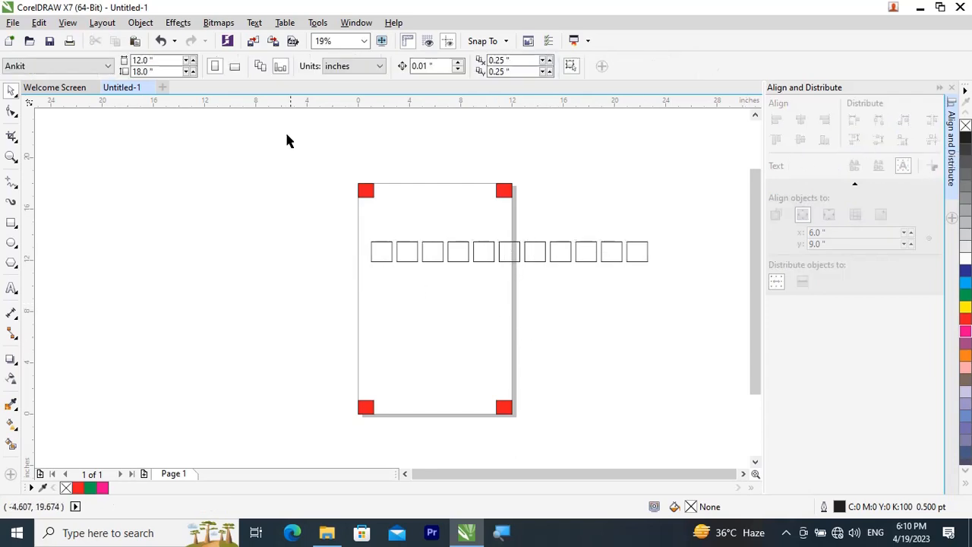
left_click_drag(287, 125, 675, 440)
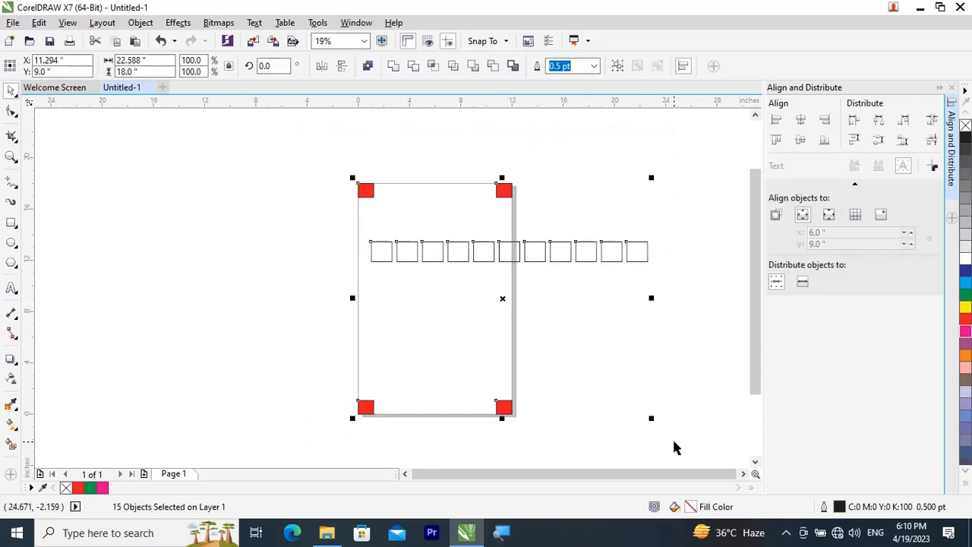
key("Delete")
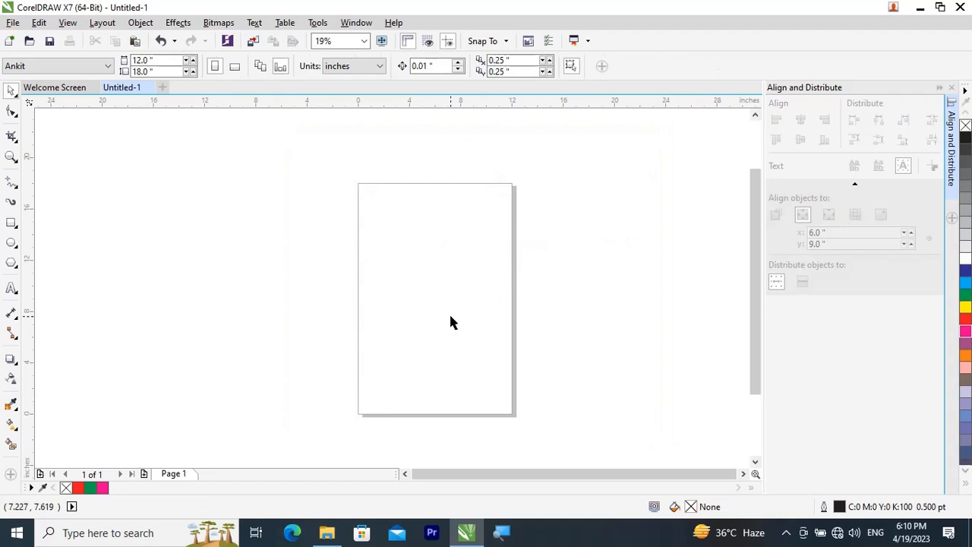
Step: Draw a rectangle about 6.89 by 1.72 inches in the upper part of the page and fill it with green
left_click(12, 223)
left_click_drag(377, 242, 467, 263)
left_click(964, 296)
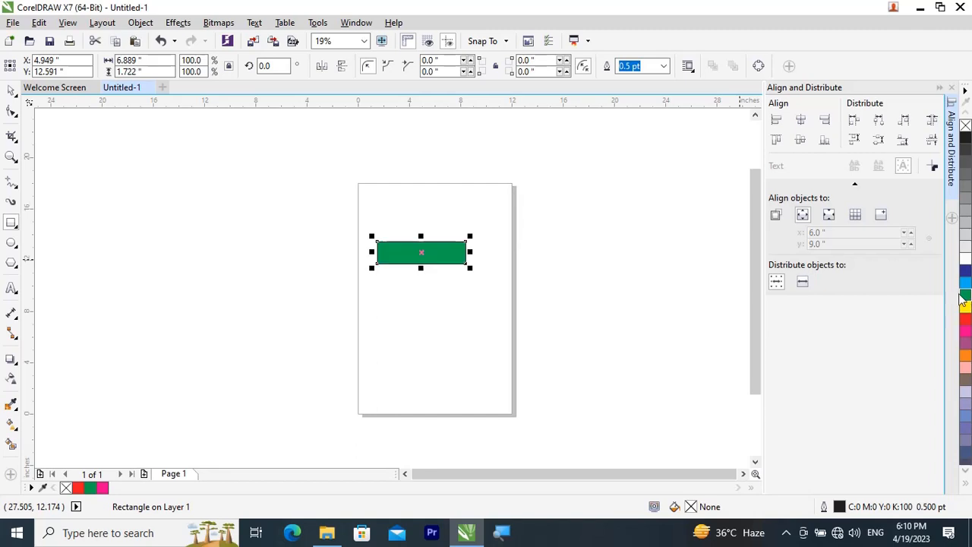
Step: Add the artistic text "Delhi capitals" on top of the green rectangle
scroll(389, 234, "up", 2)
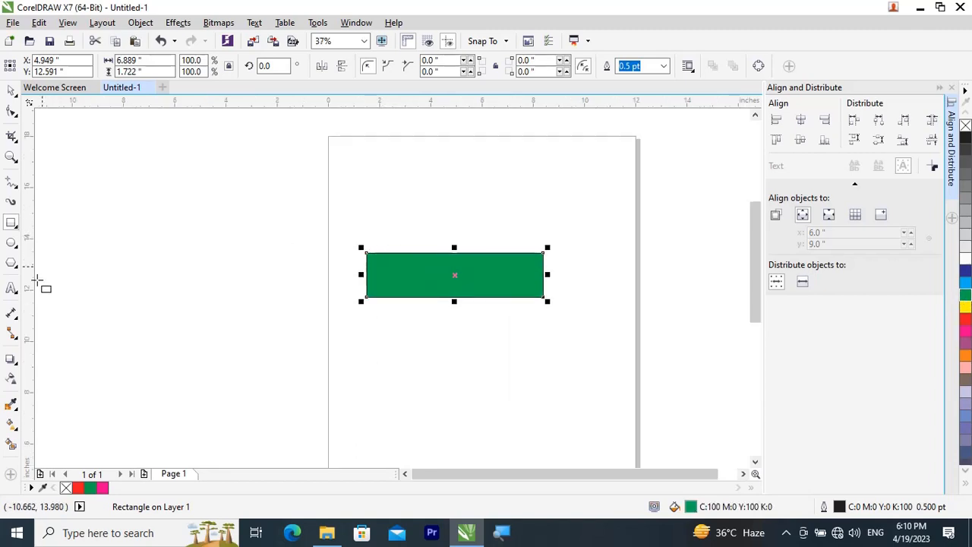
left_click(11, 288)
left_click(391, 271)
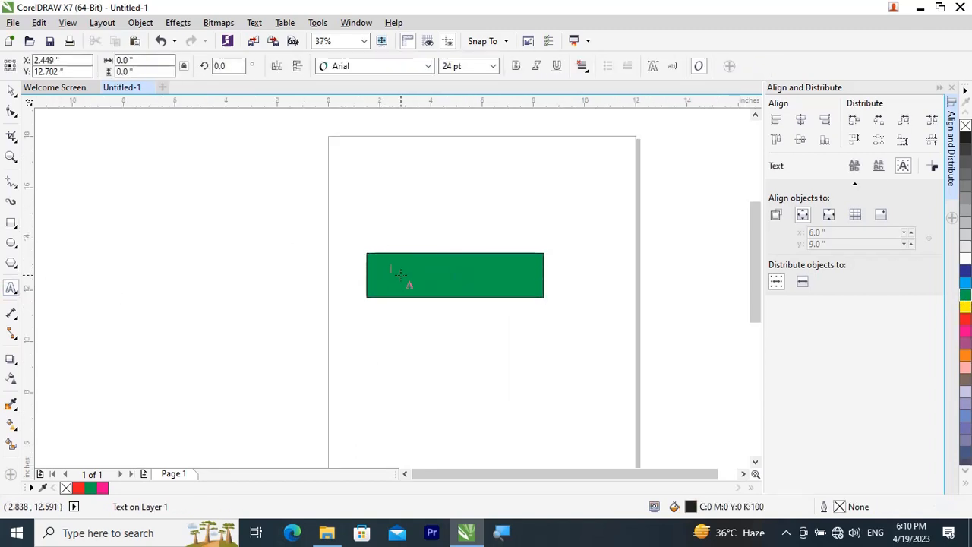
type("D")
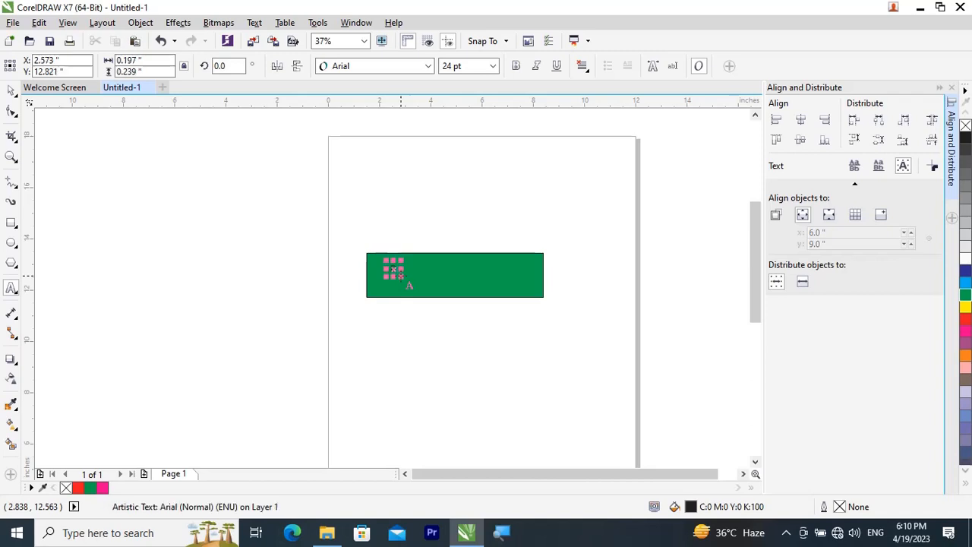
type("e")
type("hli capitals")
left_click(11, 91)
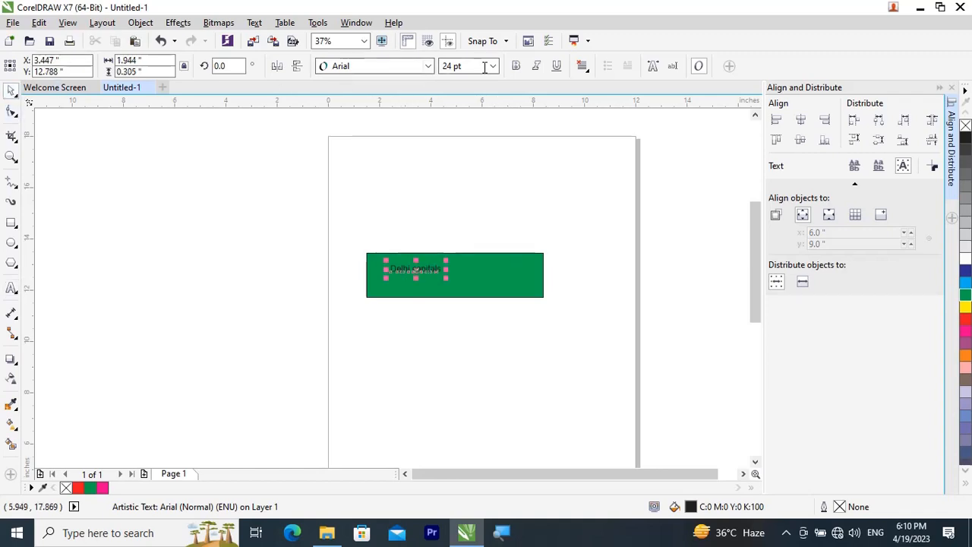
Step: Make the "Delhi capitals" text bold, enlarge it to about 50.7 pt and colour it red
left_click(517, 66)
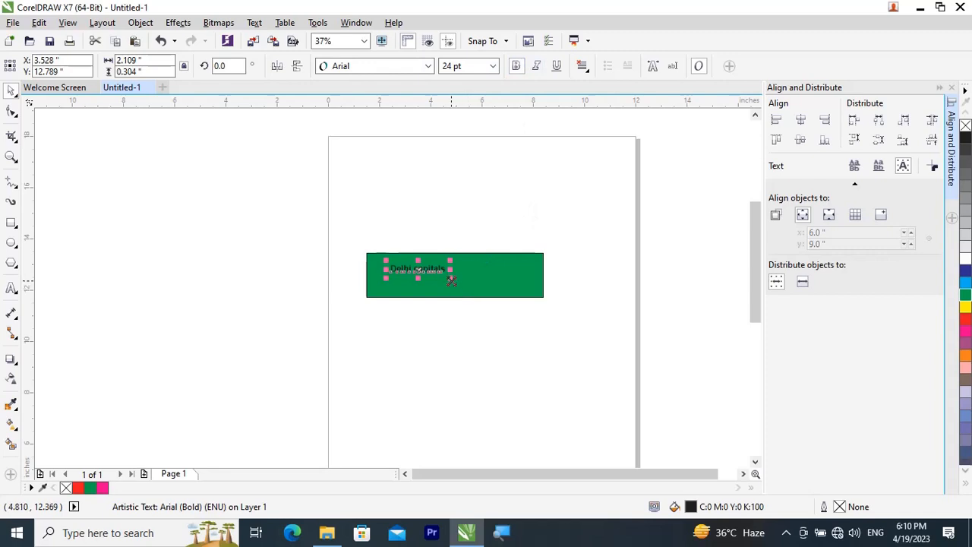
left_click_drag(450, 278, 478, 282)
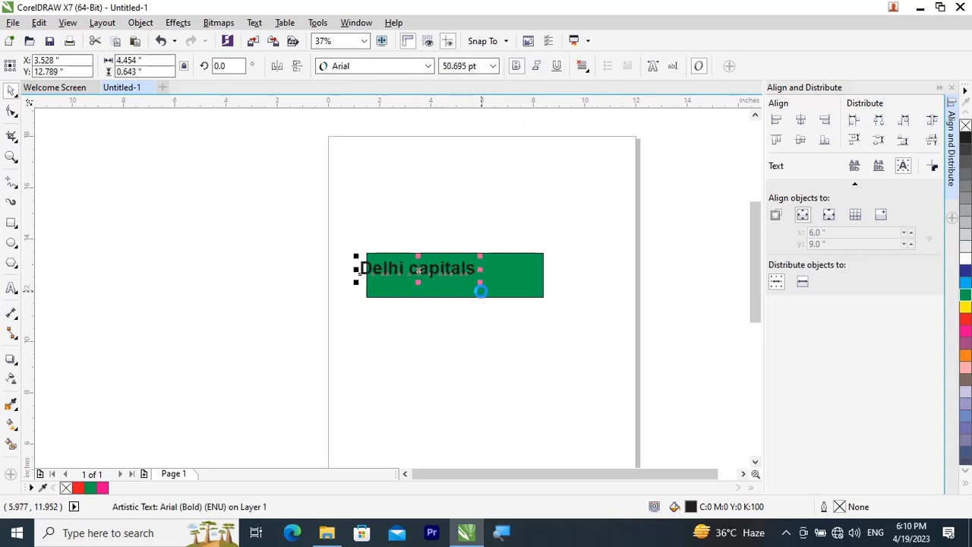
left_click(966, 319)
left_click(560, 302)
Step: Centre the "Delhi capitals" text horizontally and vertically on the green rectangle
left_click(428, 279)
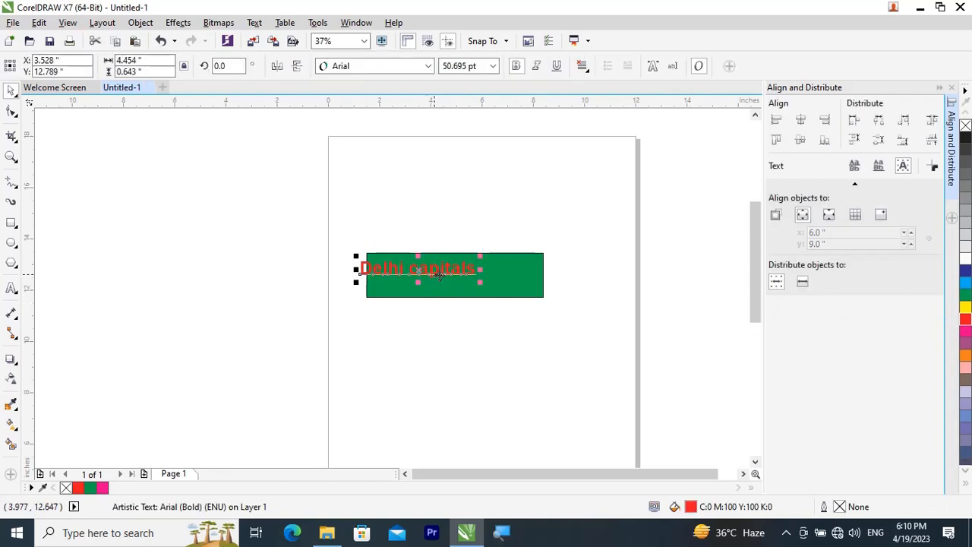
left_click(514, 285, "shift")
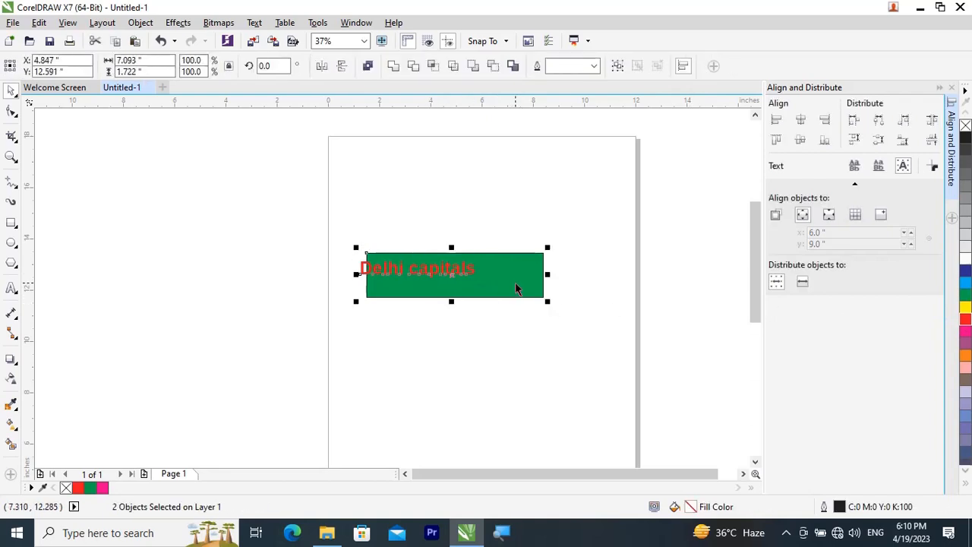
key("c")
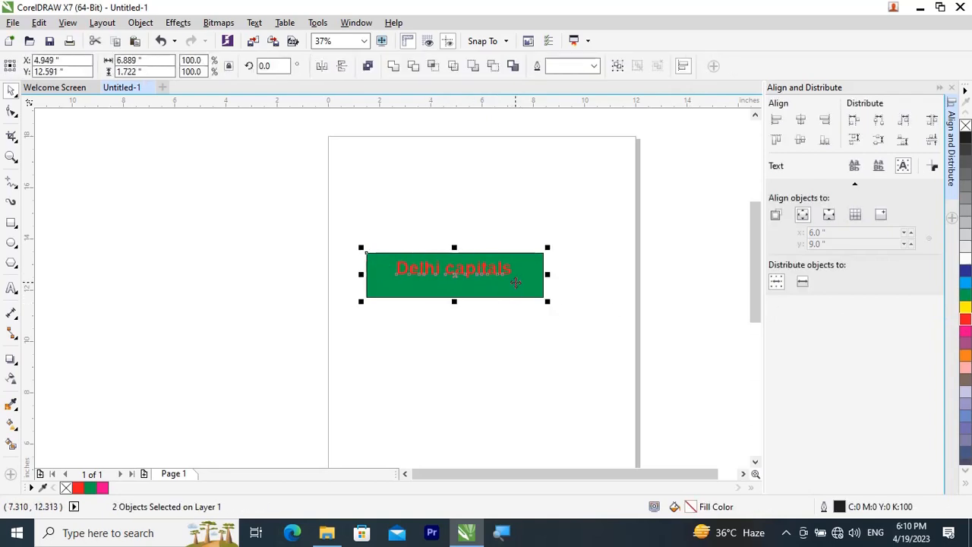
key("e")
left_click(650, 261)
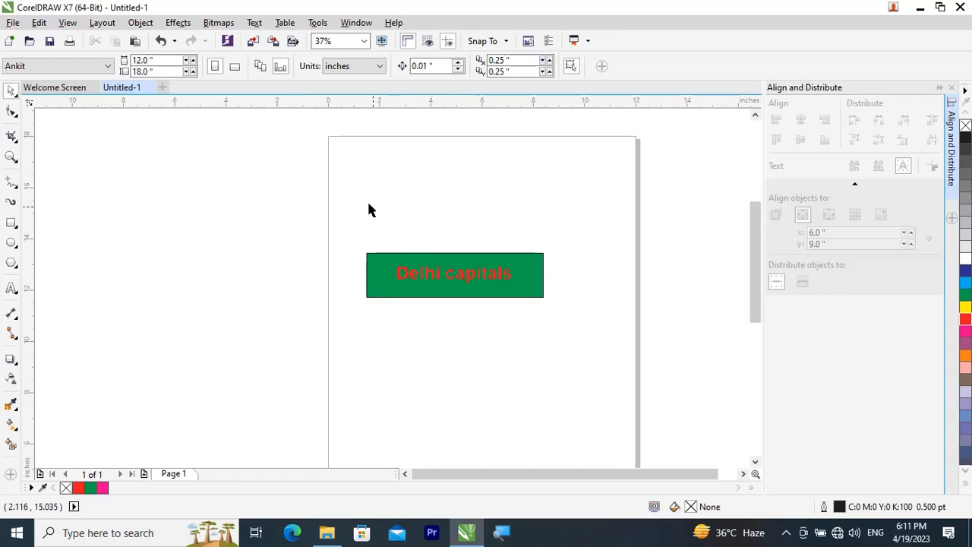
Step: Delete the green rectangle together with its "Delhi capitals" text
left_click_drag(342, 202, 636, 347)
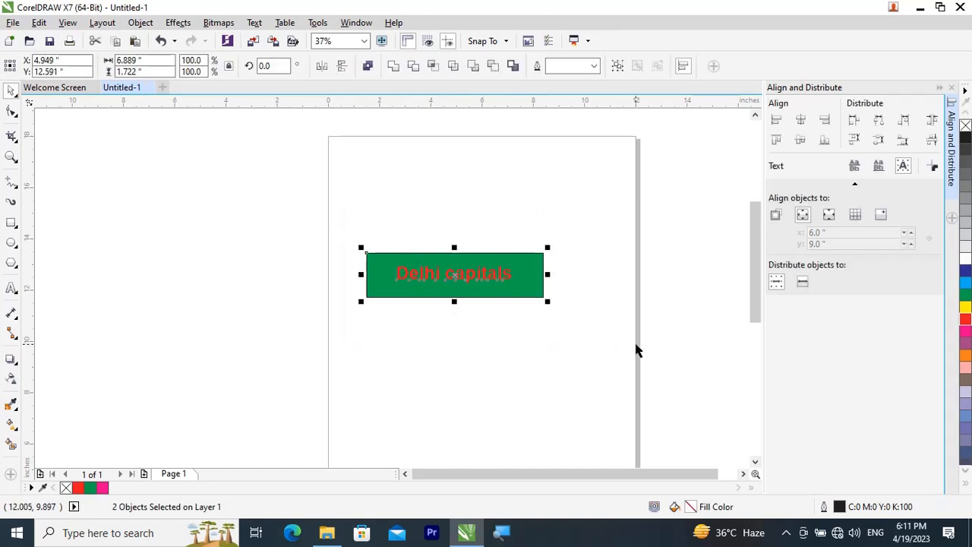
key("Delete")
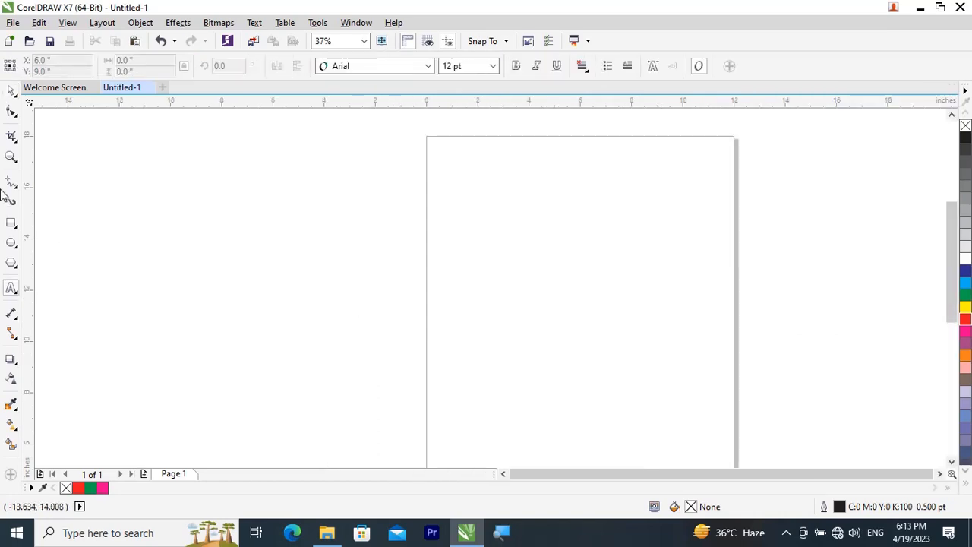
Step: Draw a circle about 6.86 inches across and centre it on the page
left_click(12, 90)
left_click(12, 242)
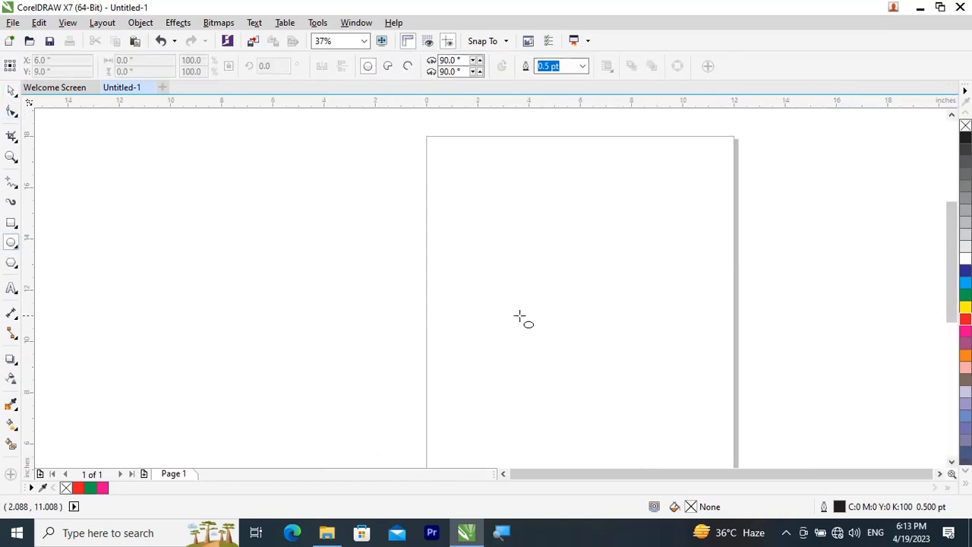
left_click_drag(476, 199, 651, 370)
key("p")
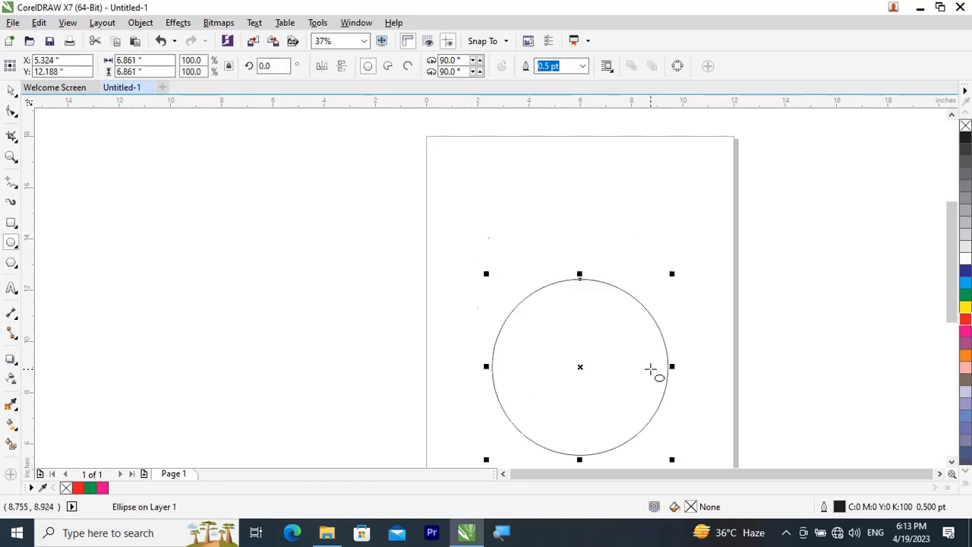
Step: Switch to File Explorer and open the "premiere refrence" folder inside "refrences"
scroll(604, 284, "down", 3)
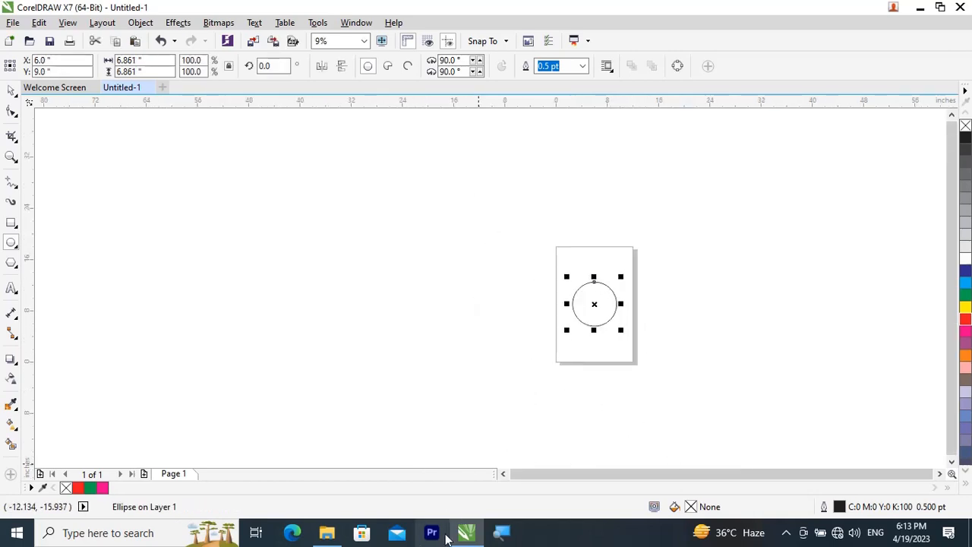
left_click(327, 533)
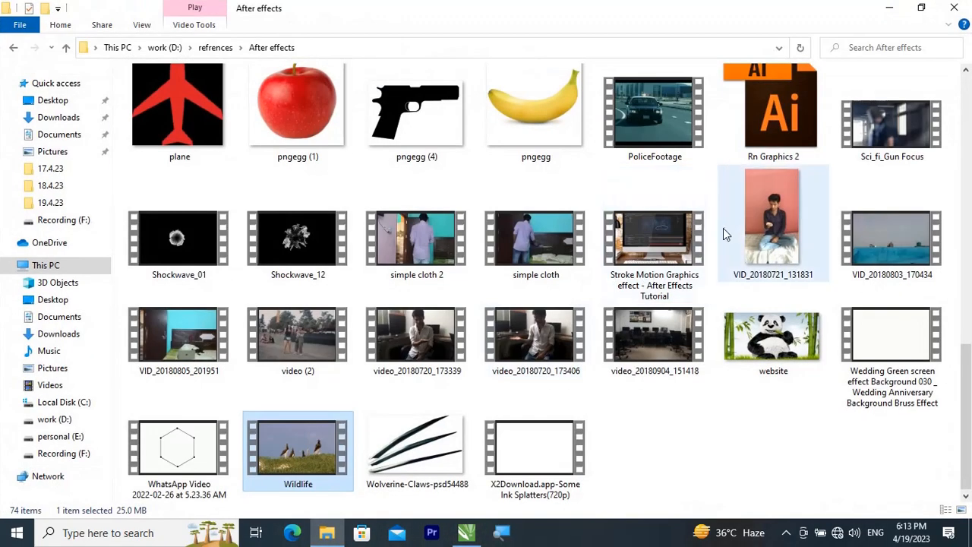
key("BackSpace")
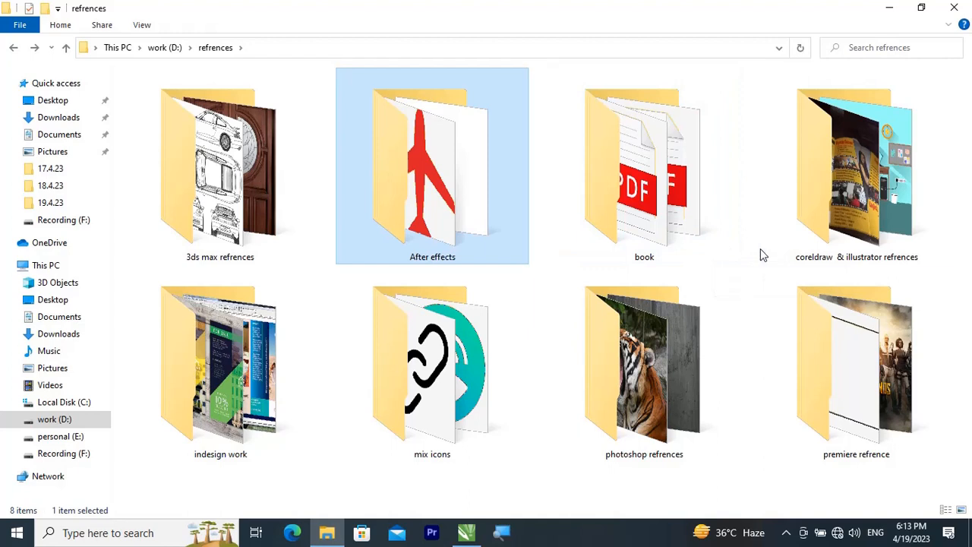
mouse_move(762, 251)
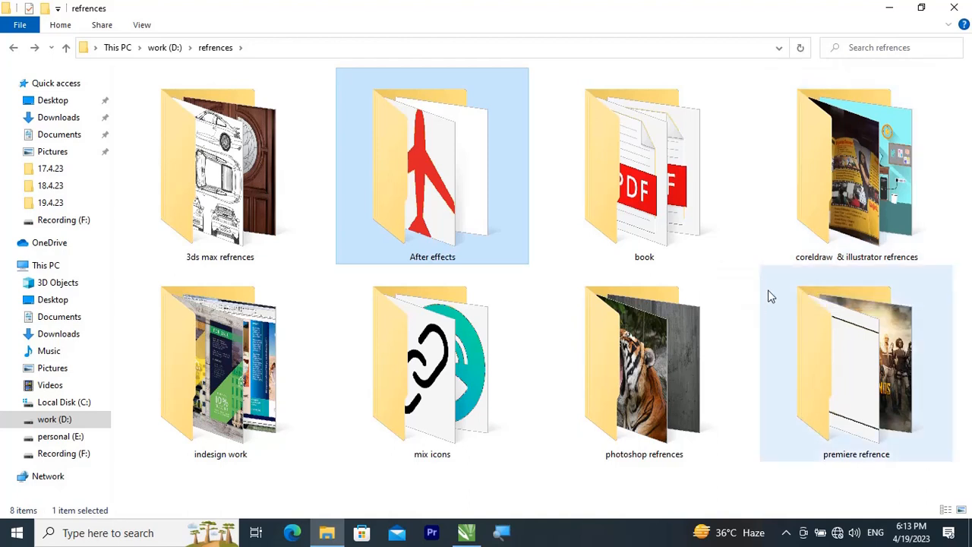
mouse_move(770, 296)
double_click(868, 363)
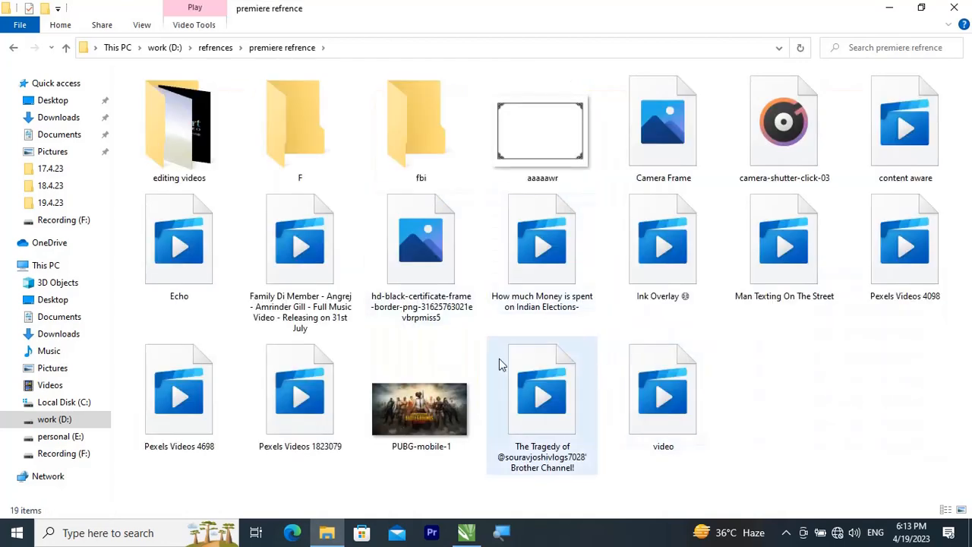
Step: Bring the PUBG-mobile-1 picture into the CorelDRAW drawing, placing it beside the page at about 28 by 15.56 inches
left_click(417, 410)
left_click_drag(438, 445, 662, 332)
left_click_drag(744, 299, 827, 377)
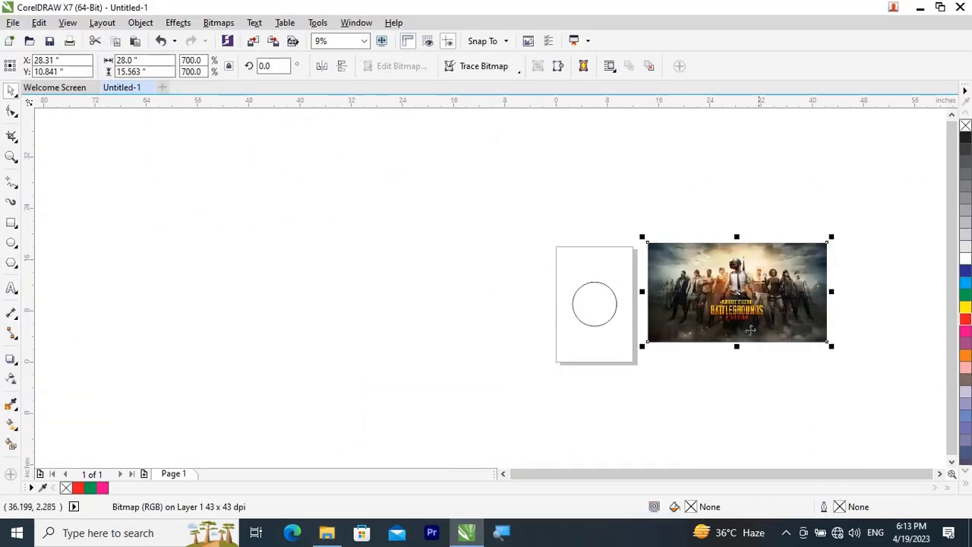
Step: Place the PUBG-mobile-1 picture inside the circle as a PowerClip
scroll(726, 315, "up", 2)
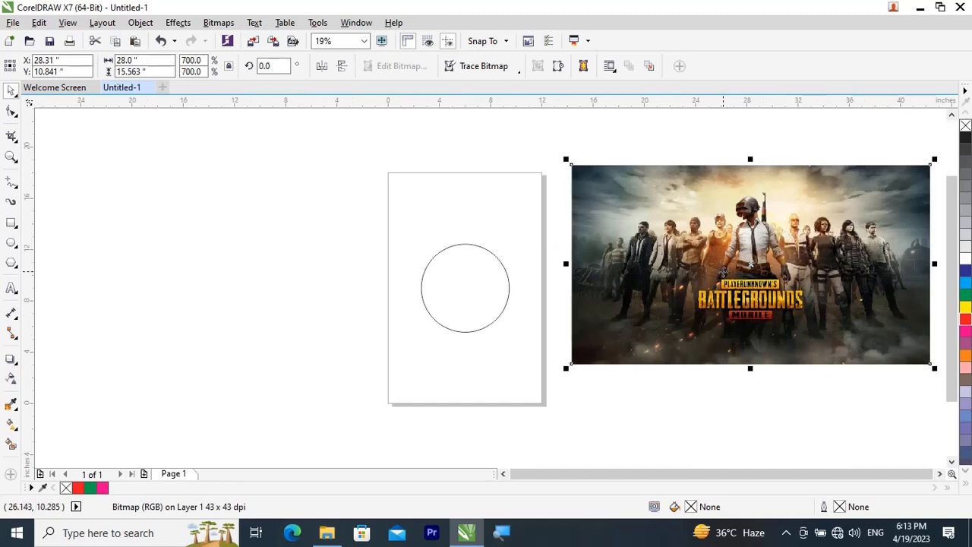
right_click(725, 273)
left_click(770, 141)
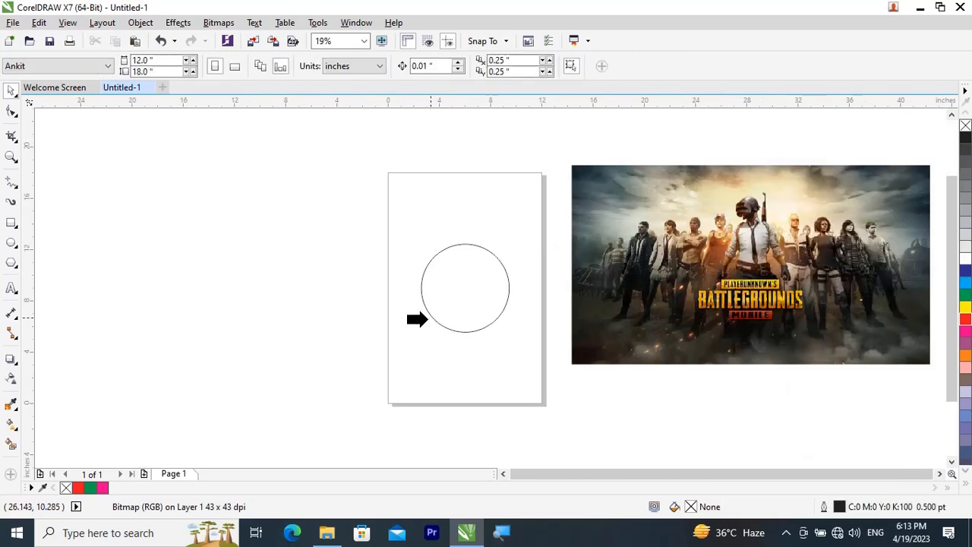
left_click(424, 296)
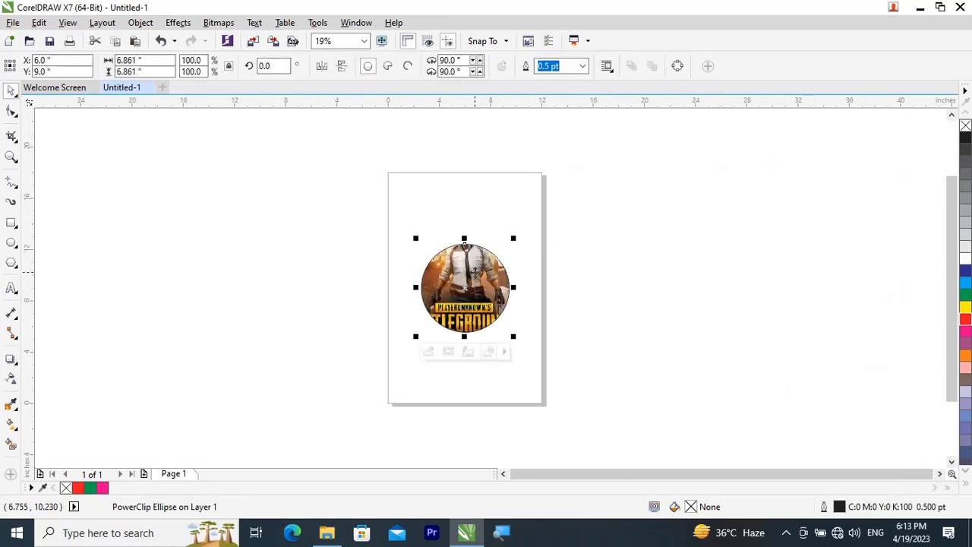
Step: Fit the PowerClip picture to the circle with Fill Frame Proportionally
right_click(475, 272)
mouse_move(532, 161)
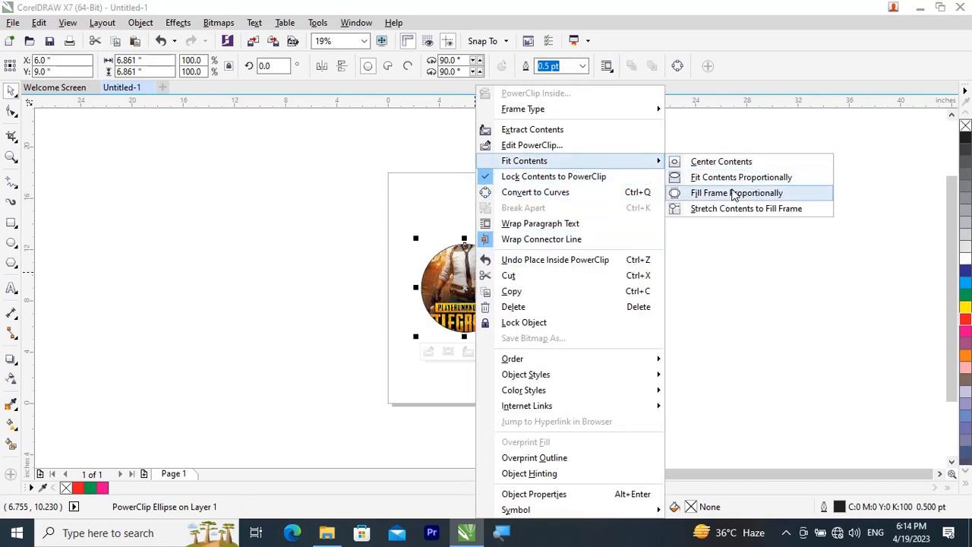
left_click(735, 195)
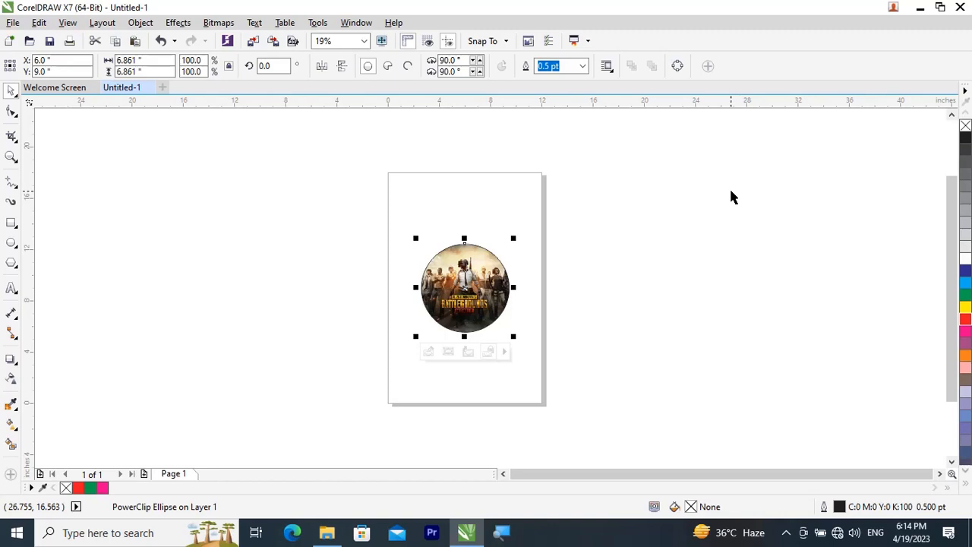
left_click(732, 196)
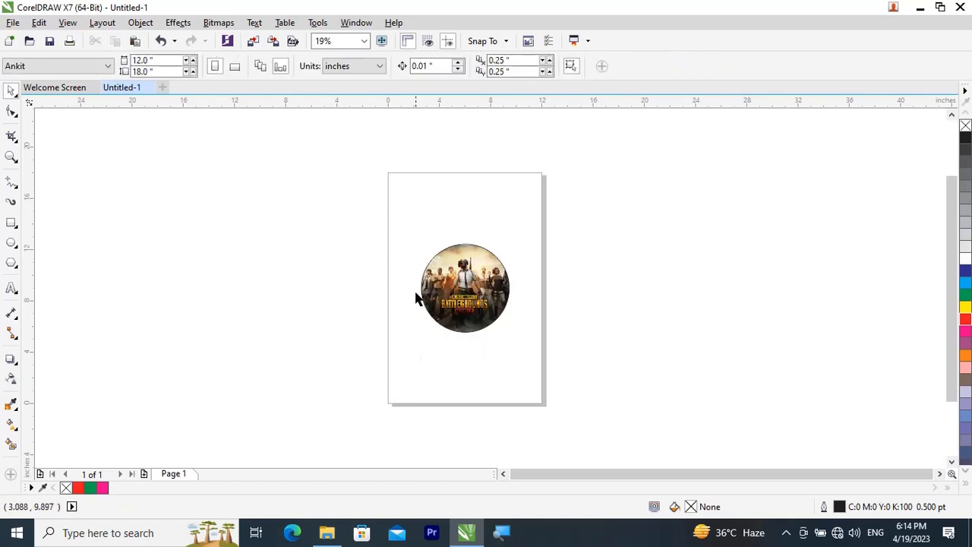
Step: Set the outline width of the picture-filled circle to 10 pt
left_click(468, 290)
left_click(582, 66)
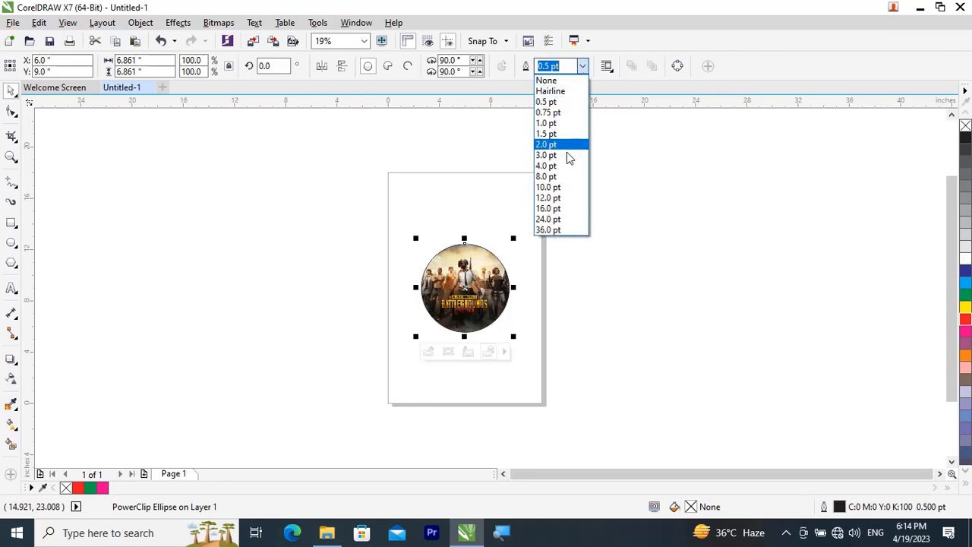
left_click(558, 186)
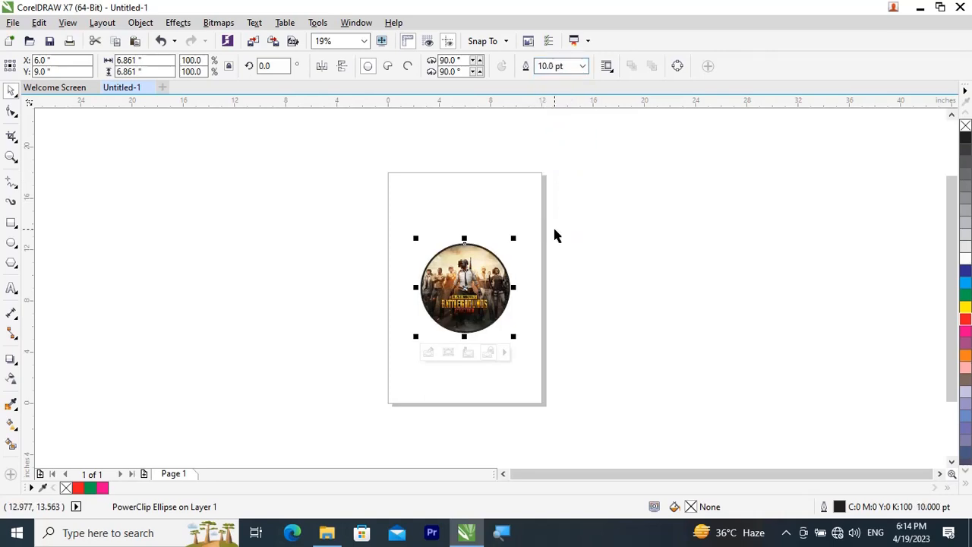
scroll(547, 198, "up", 4)
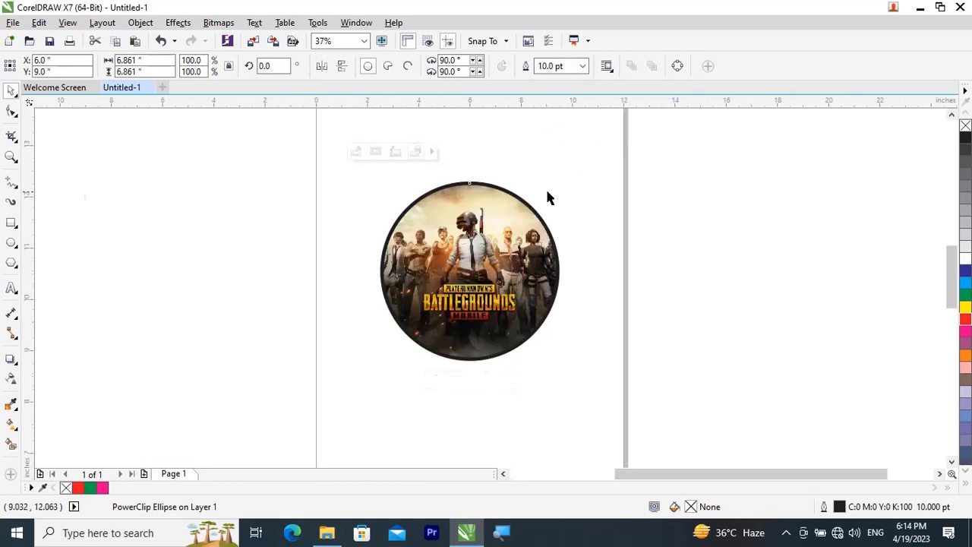
scroll(481, 262, "up", 1)
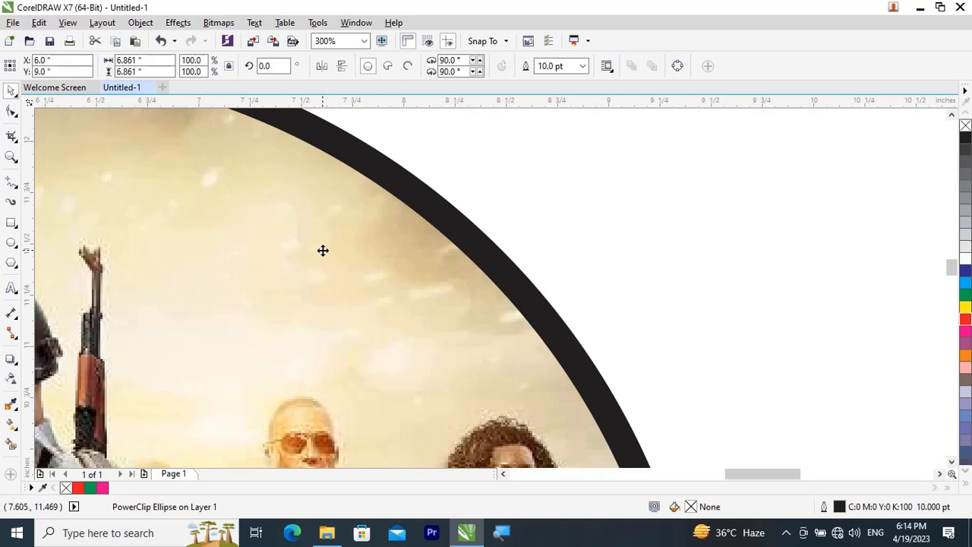
left_click(139, 25)
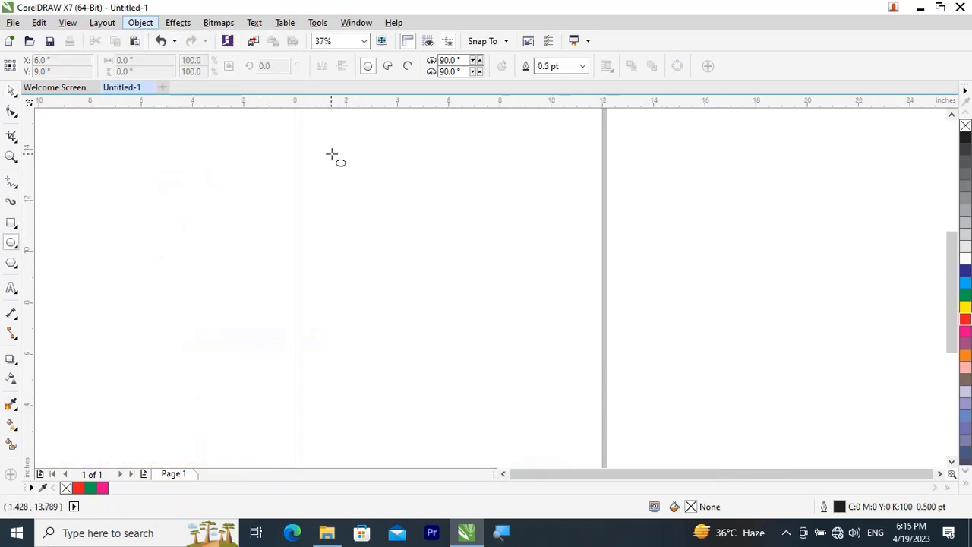
Step: Draw a circle about 9.22 inches across, centred on the page, with a 12 pt outline
left_click_drag(335, 154, 516, 392)
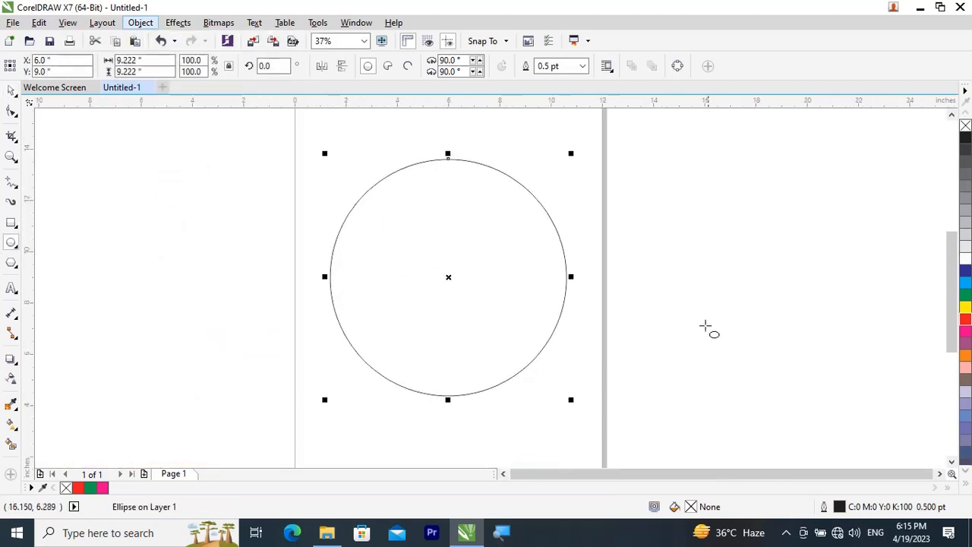
left_click(583, 66)
left_click(560, 203)
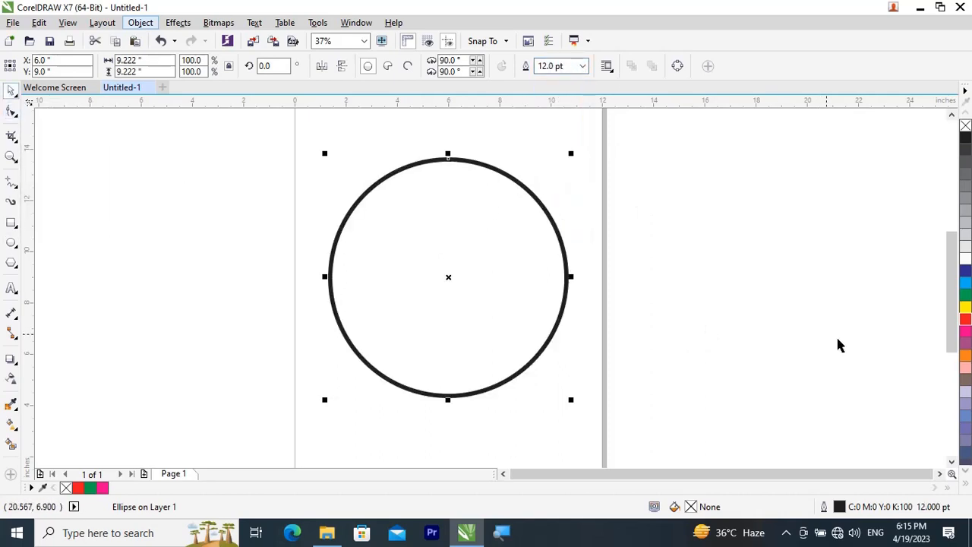
Step: Fill the large circle with purple (C:20 M:80 Y:0 K:20)
left_click(965, 343)
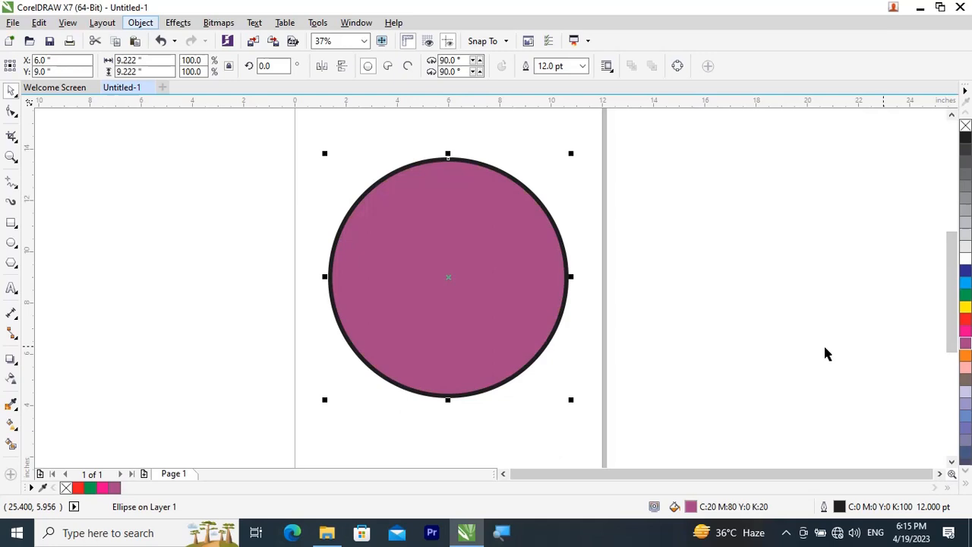
left_click(630, 317)
left_click(462, 307)
scroll(461, 301, "down", 3)
scroll(460, 304, "up", 2)
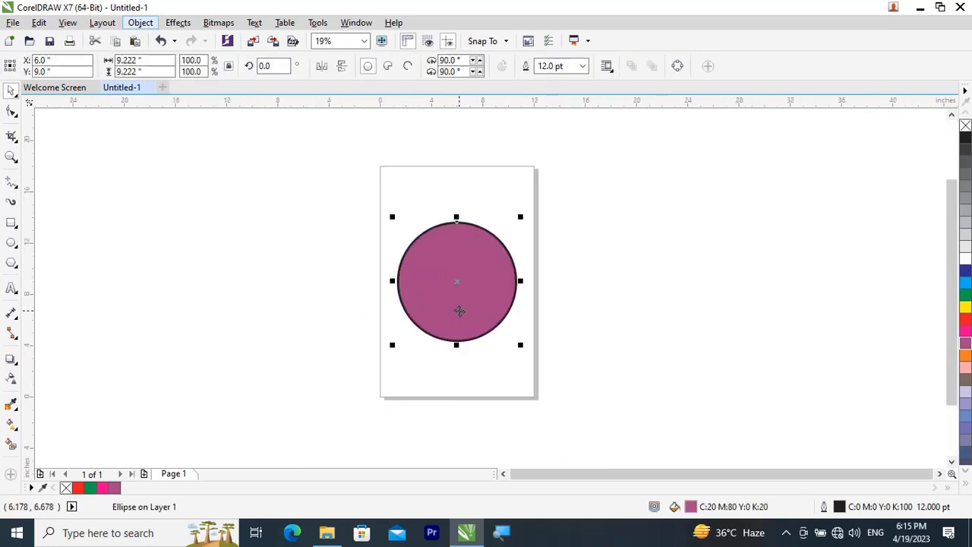
left_click(266, 359)
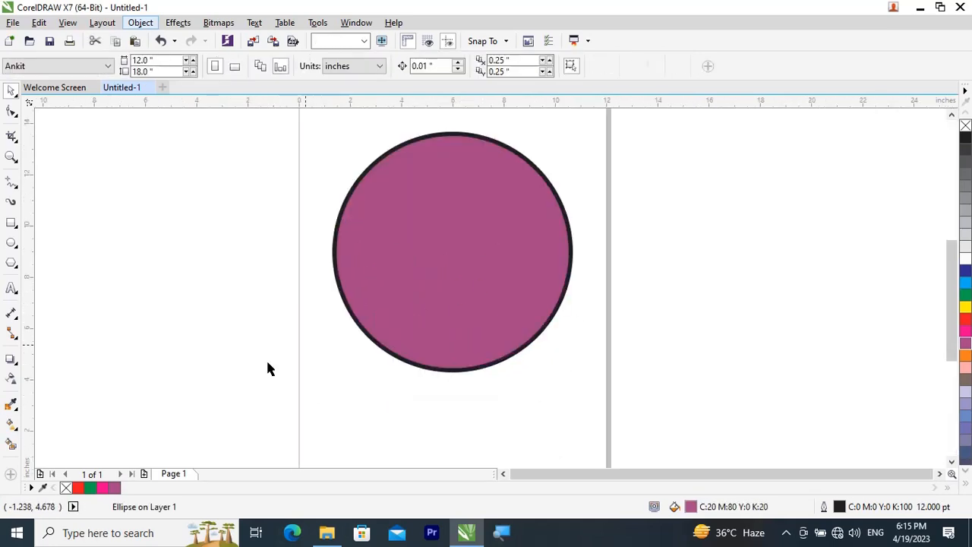
Step: Convert the purple circle's outline to a separate object with Convert Outline to Object
left_click(479, 280)
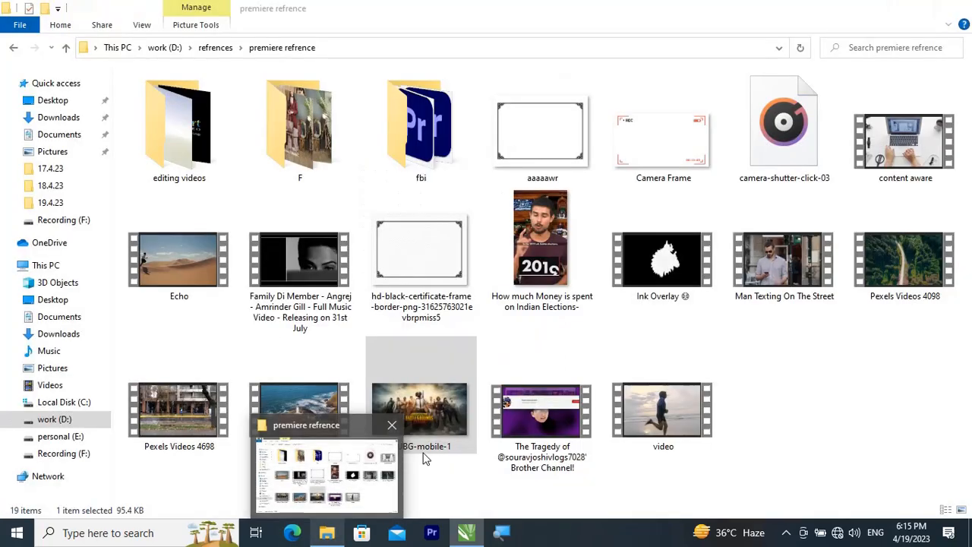
left_click(867, 373)
left_click(496, 289)
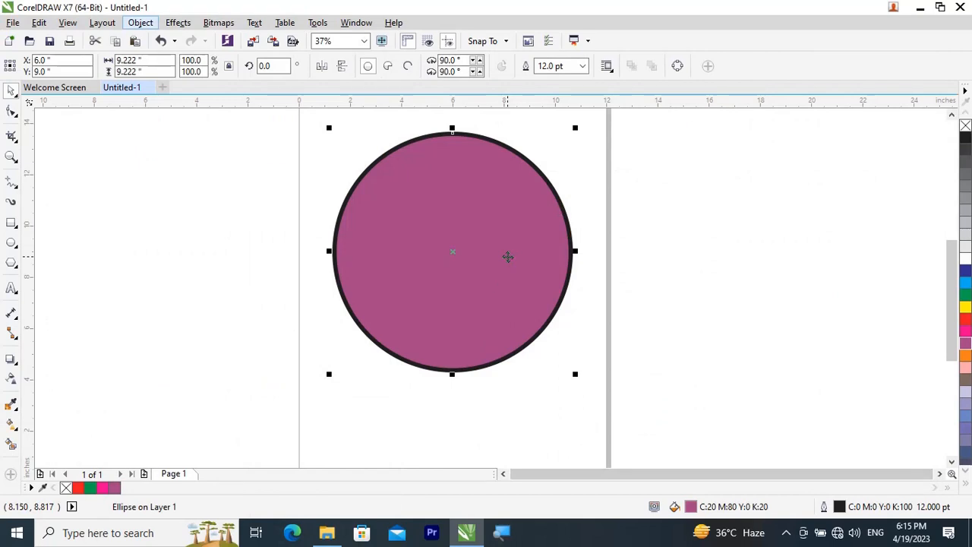
left_click(140, 22)
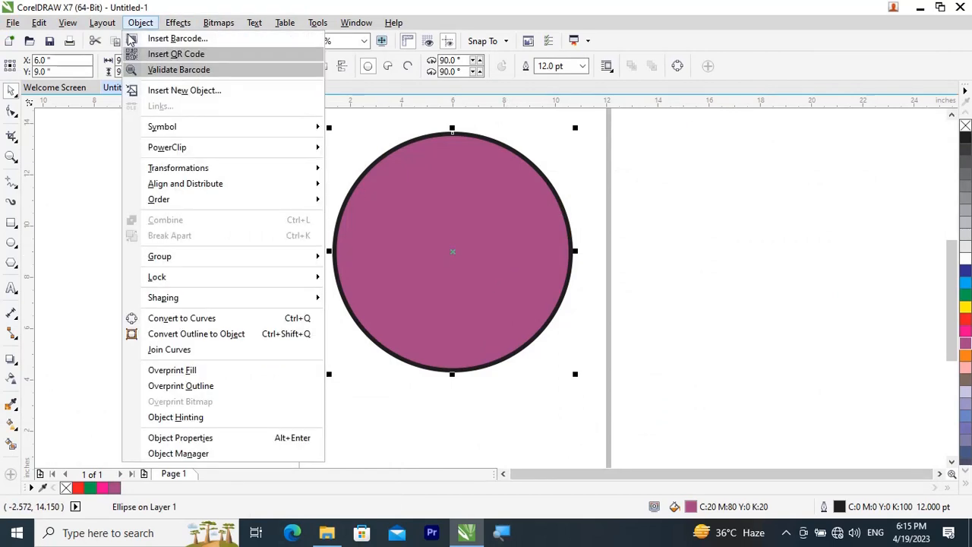
left_click(159, 335)
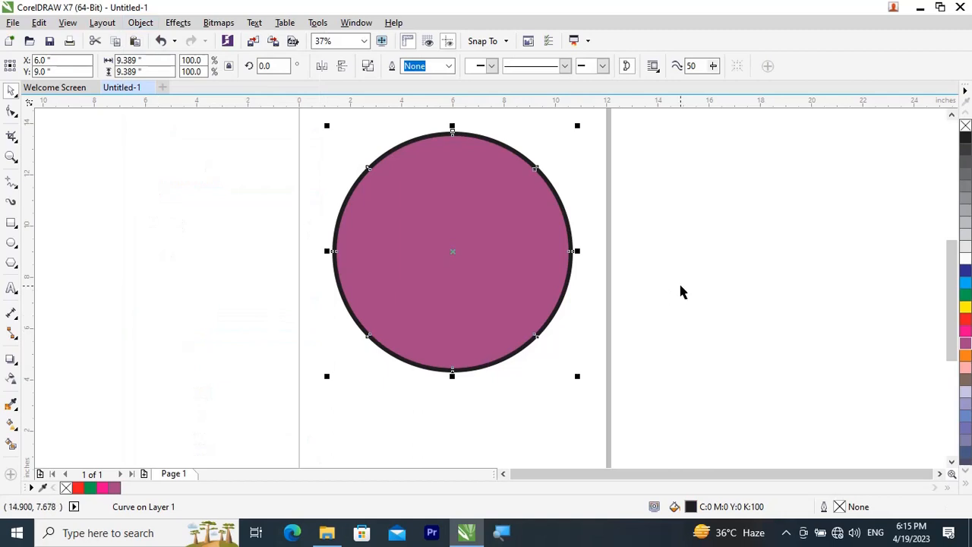
left_click(674, 292)
left_click(570, 222)
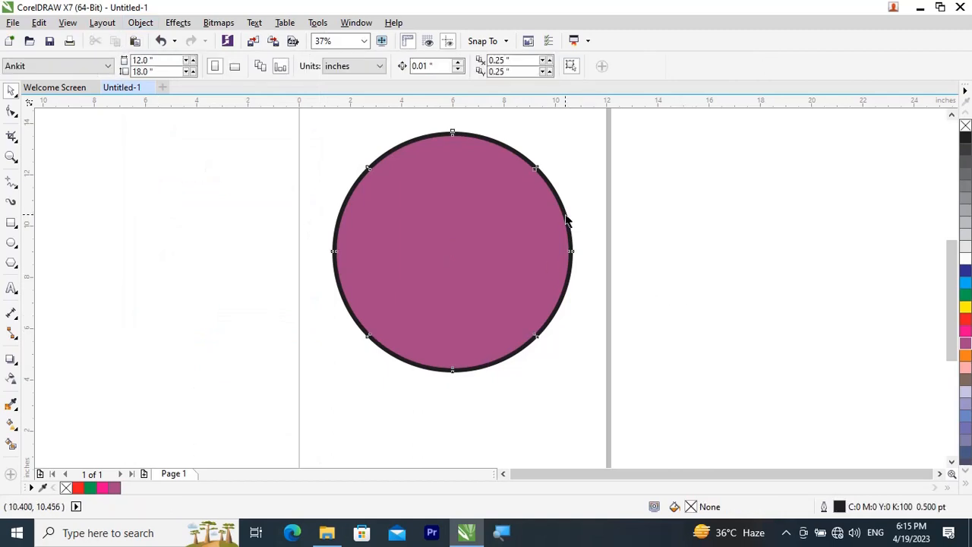
Step: Move the black outline ring and the purple disc off each other in turn, undoing each move
left_click_drag(678, 207, 678, 207)
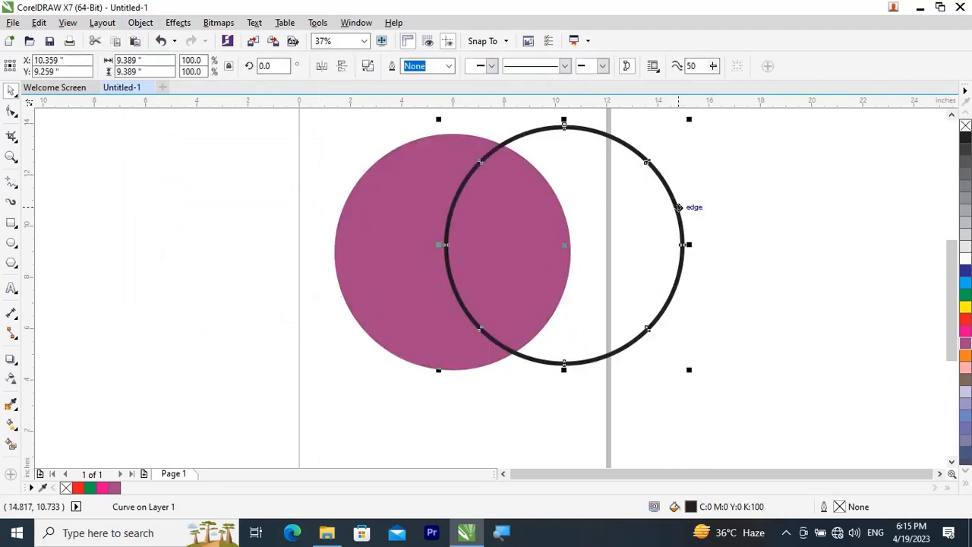
key("ctrl+z")
left_click(732, 204)
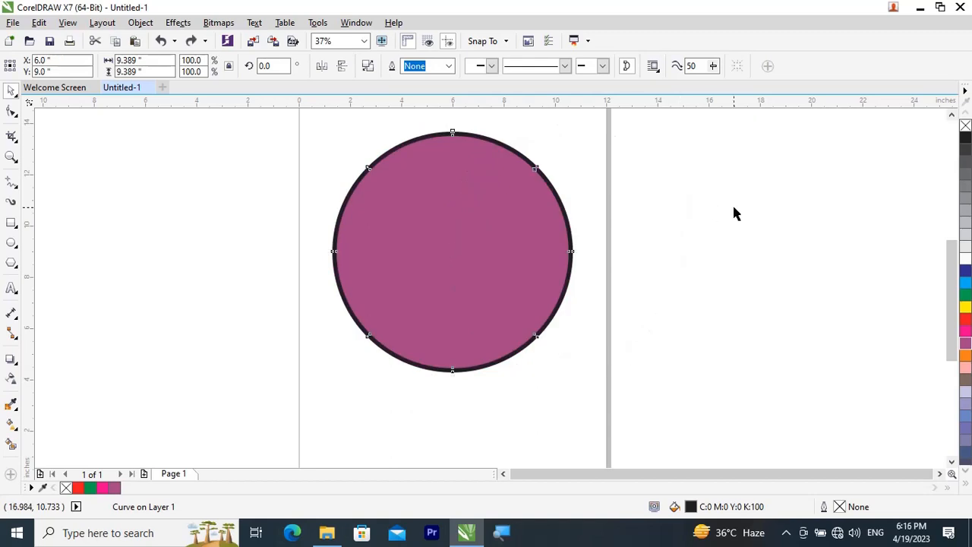
left_click_drag(486, 236, 724, 220)
key("ctrl+z")
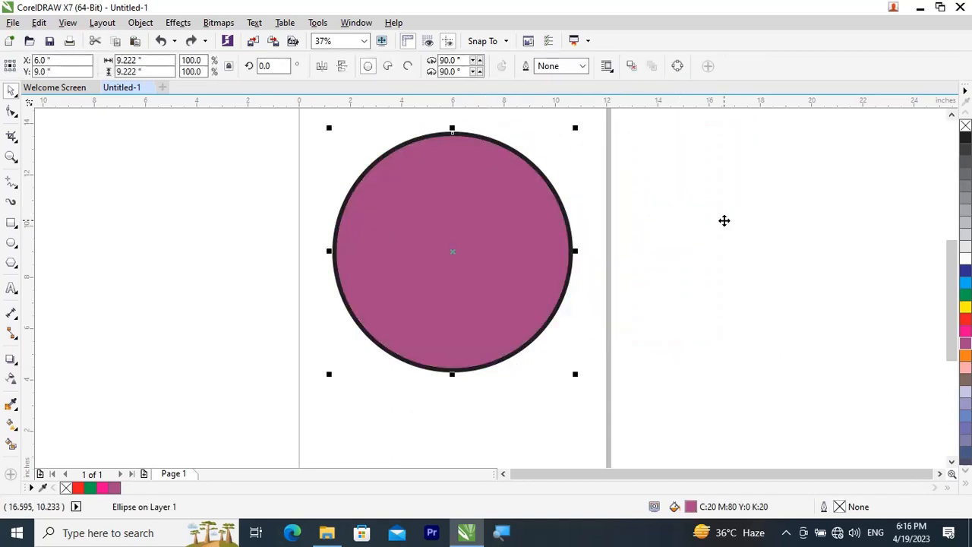
left_click(724, 220)
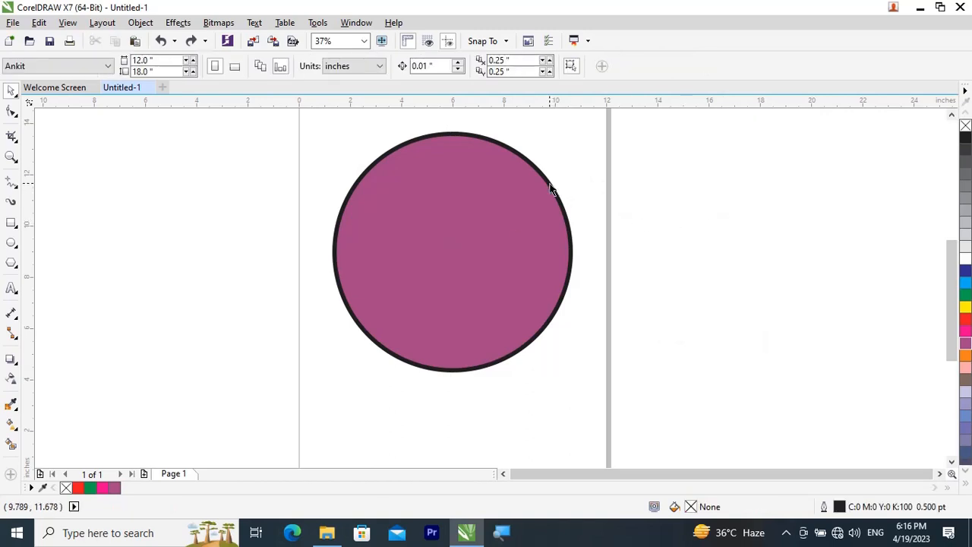
Step: Bring the waterfall picture beautiful-waterfalls-sceneries-wallpaper-1 from the photoshop refrences folder into the drawing, beside the page
left_click(327, 532)
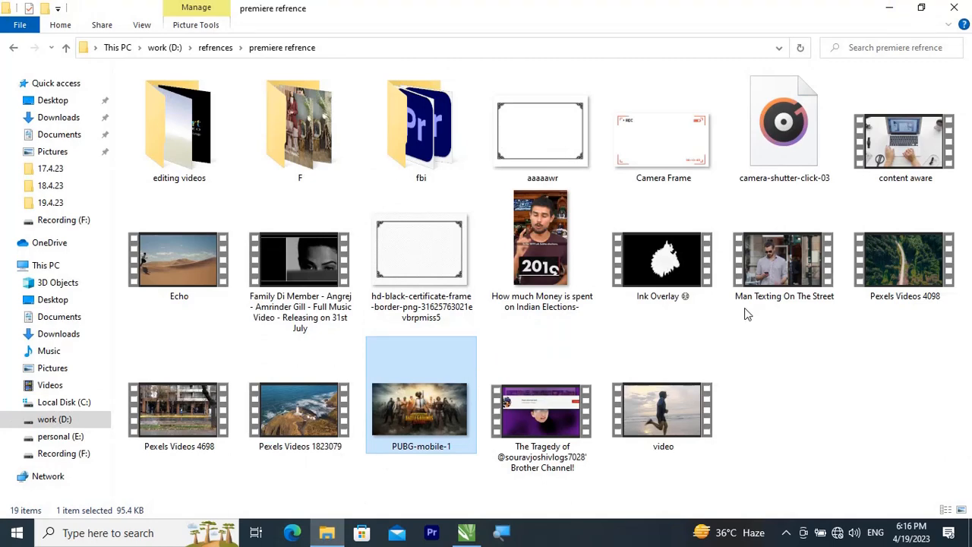
key("alt+Up")
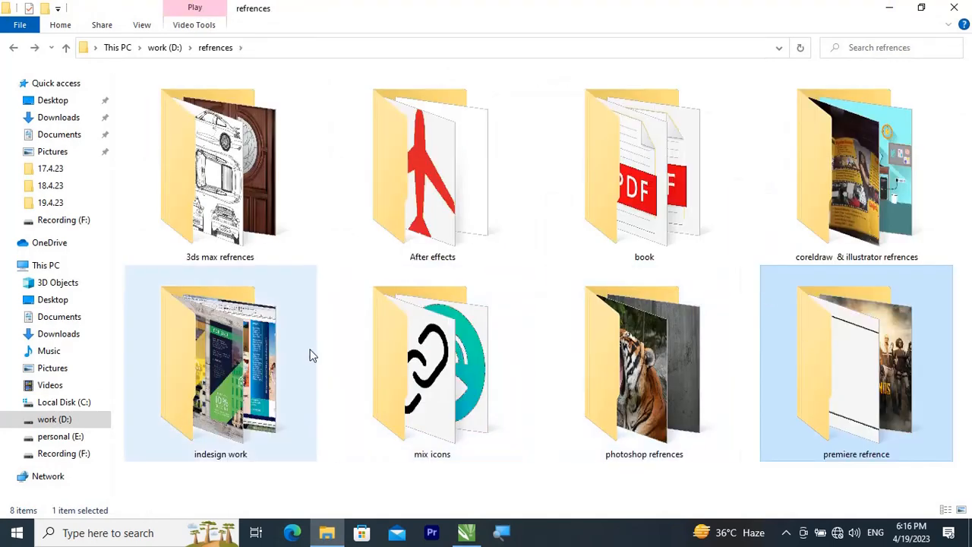
double_click(676, 351)
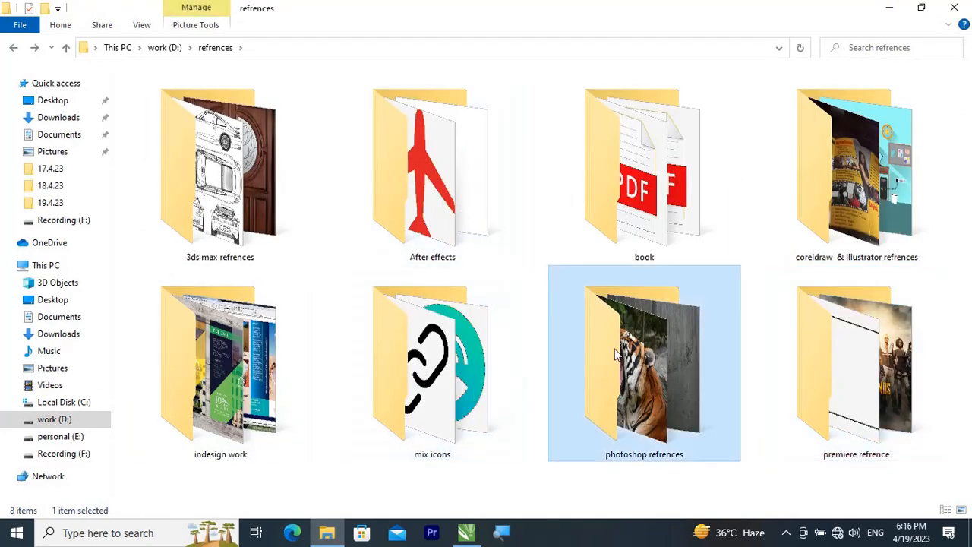
scroll(617, 354, "down", 10)
scroll(616, 354, "down", 15)
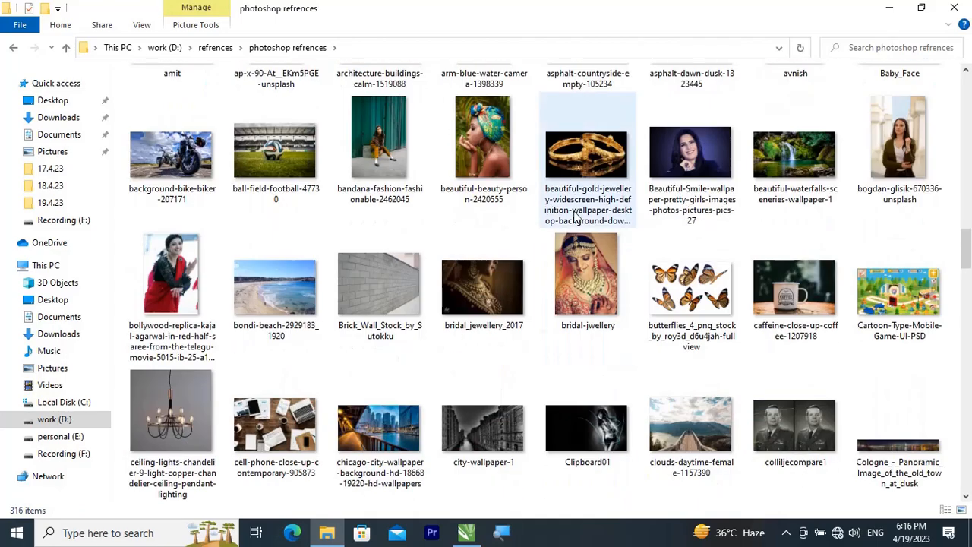
left_click_drag(792, 144, 707, 342)
scroll(707, 342, "down", 1)
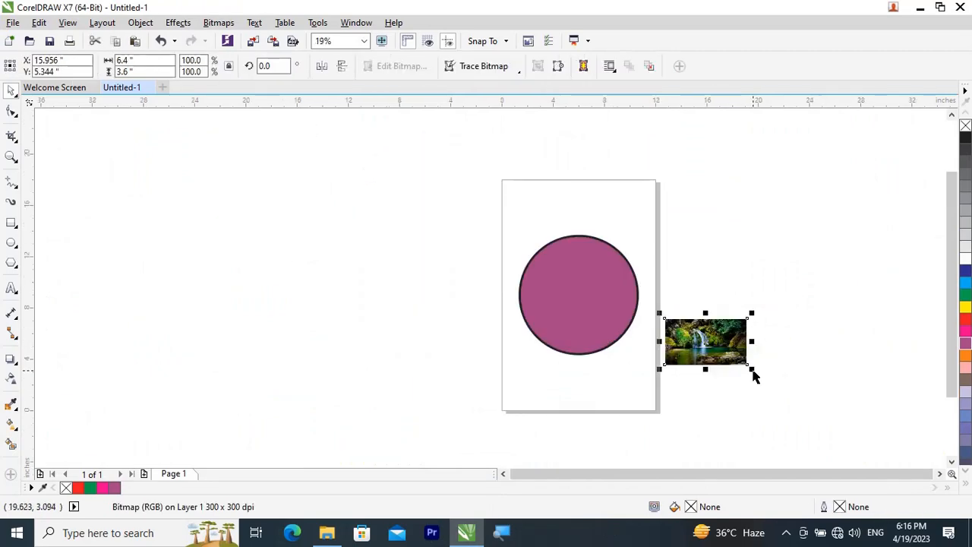
Step: Enlarge the waterfall picture to about 24.79 by 13.94 inches and place it beside the page, clear of the circle
left_click_drag(752, 374, 870, 435)
left_click_drag(684, 369, 808, 312)
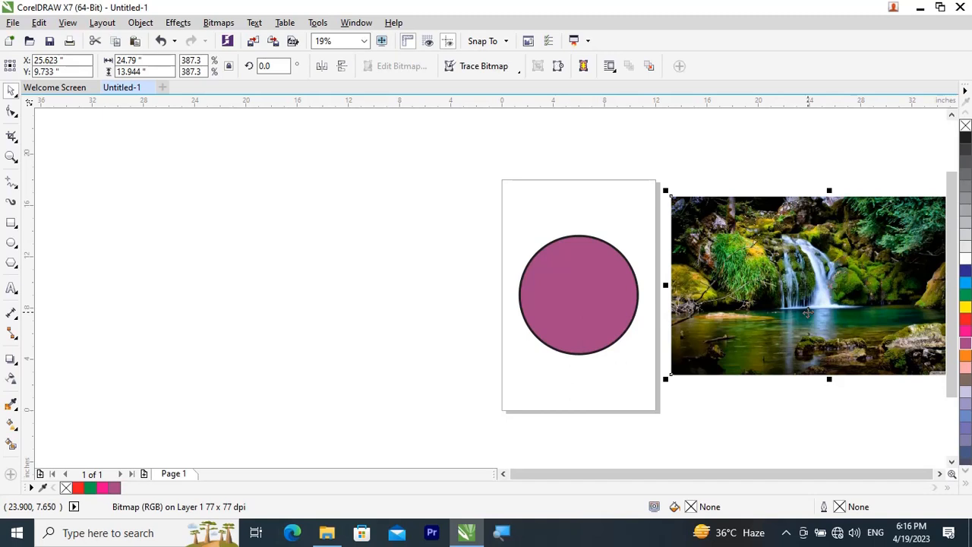
left_click(749, 146)
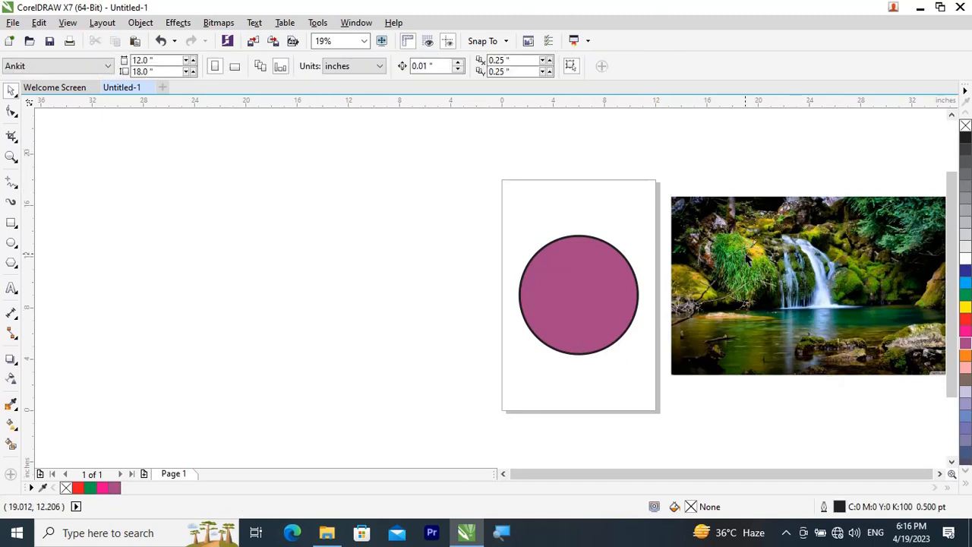
Step: PowerClip the waterfall picture inside the black outline ring around the purple disc
left_click(748, 258)
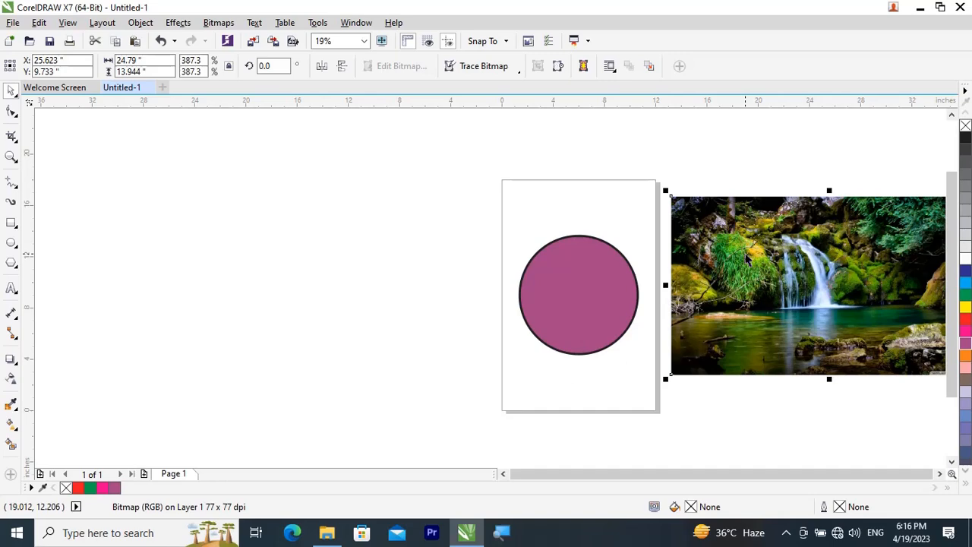
right_click(748, 258)
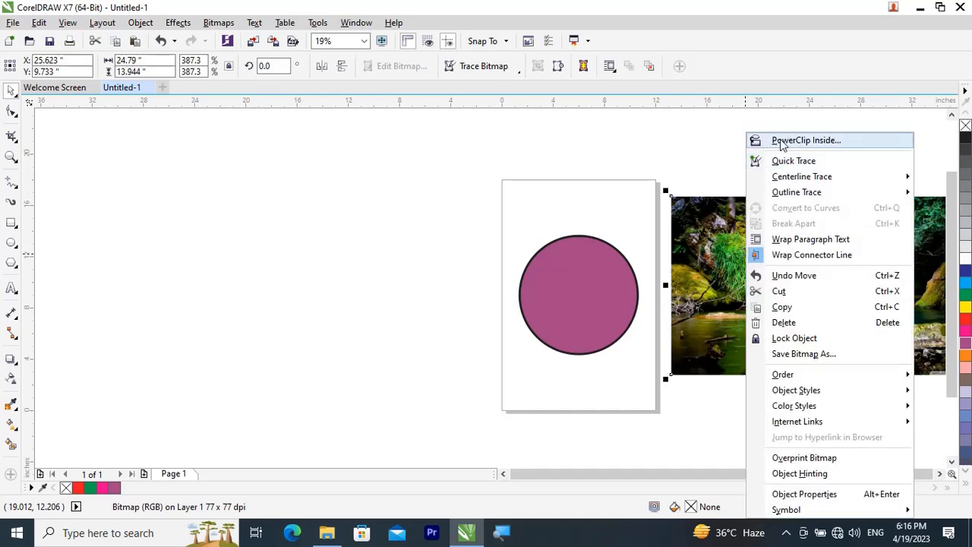
left_click(781, 142)
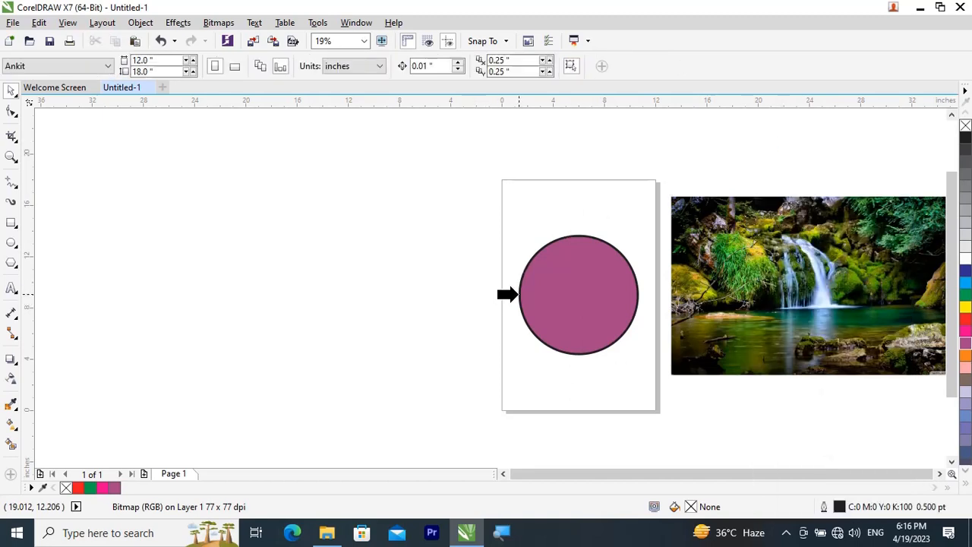
left_click(518, 294)
left_click(722, 285)
scroll(612, 353, "up", 1)
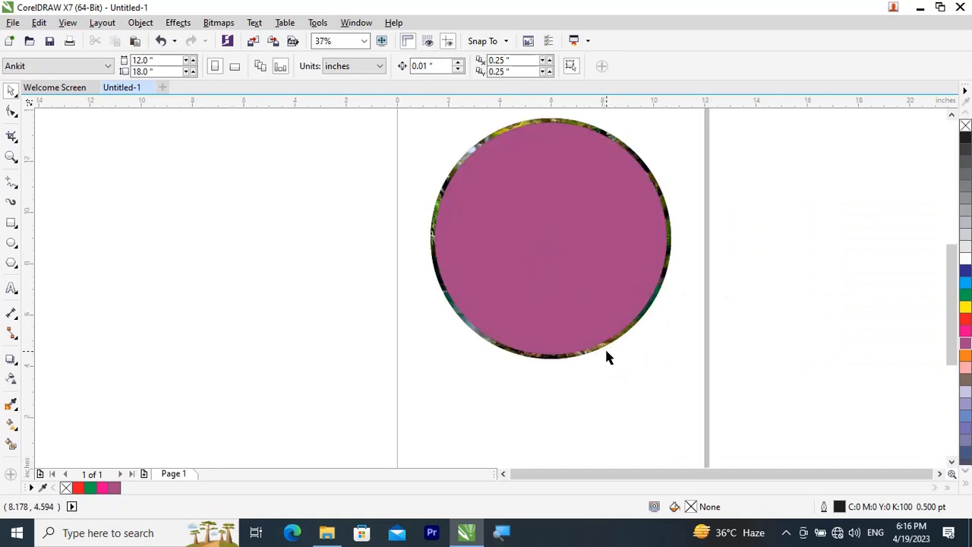
scroll(606, 356, "up", 1)
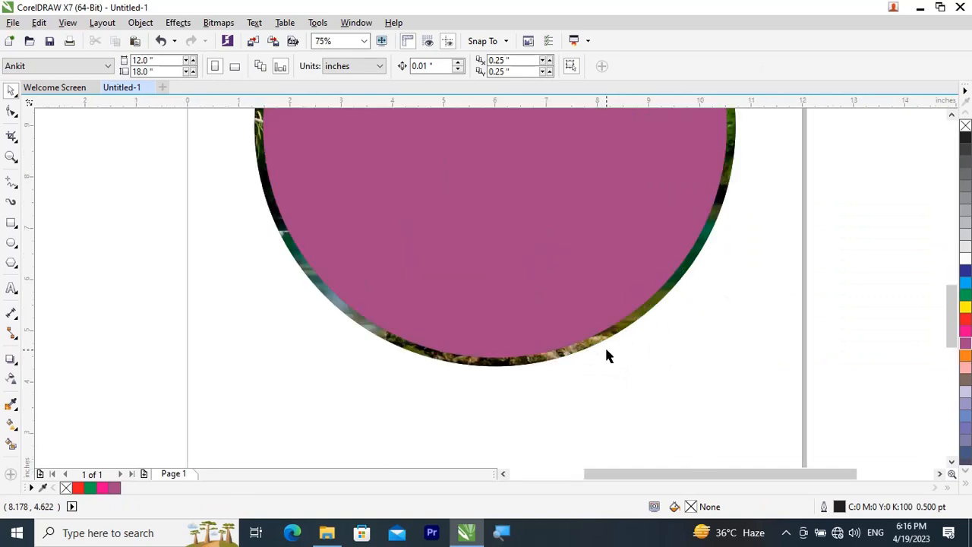
scroll(607, 356, "down", 1)
scroll(584, 306, "down", 1)
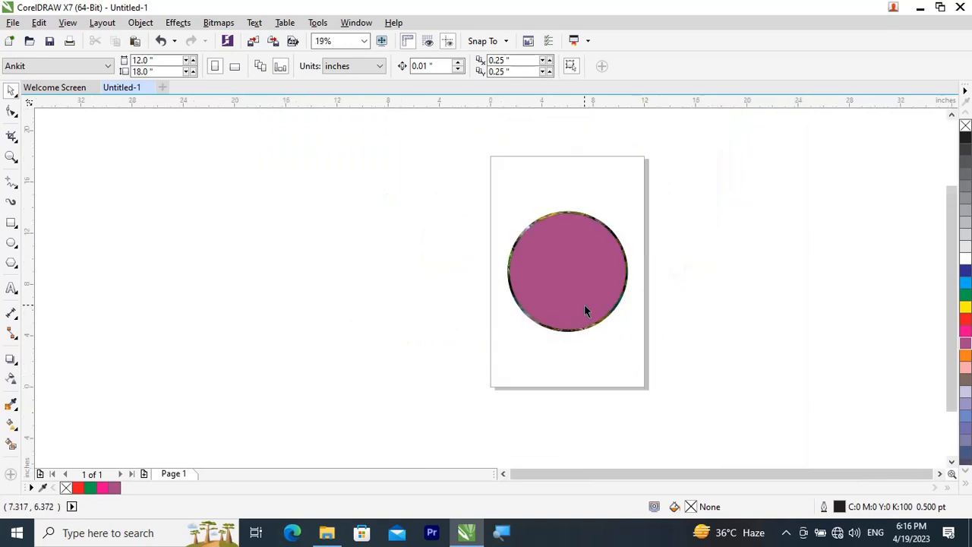
Step: Move the purple disc out of the picture-filled ring and undo the move
left_click(605, 282)
left_click_drag(555, 276, 682, 294)
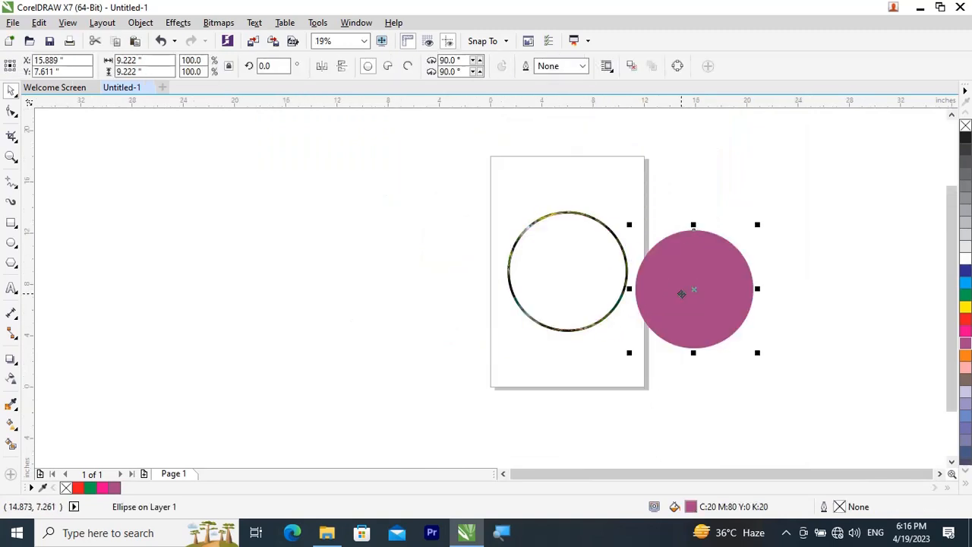
key("ctrl+z")
left_click(745, 306)
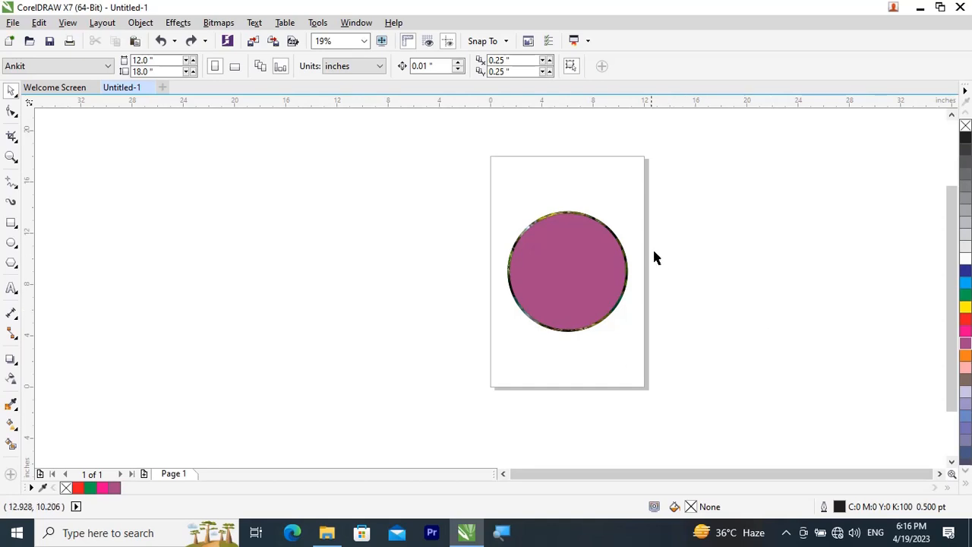
Step: Group the purple disc and the picture-filled ring
left_click_drag(481, 185, 676, 357)
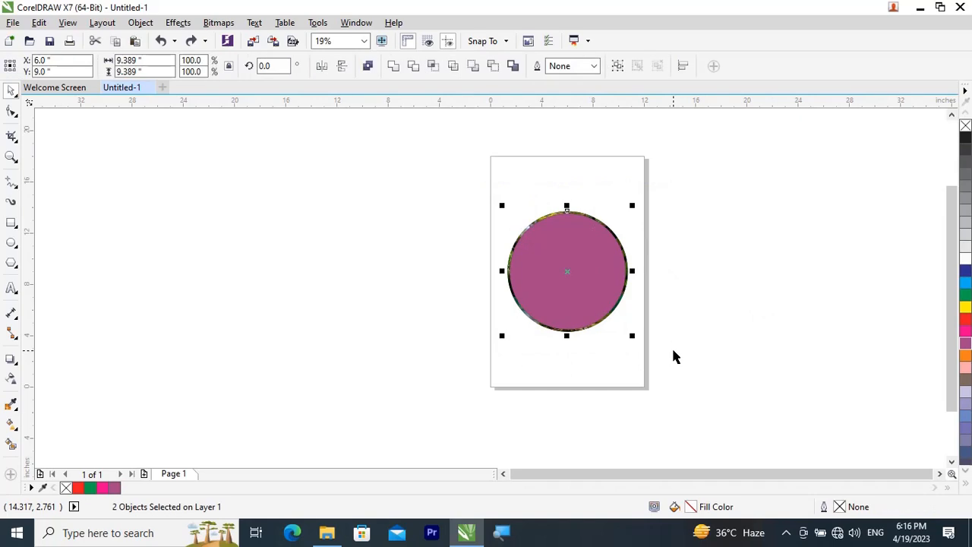
left_click(141, 22)
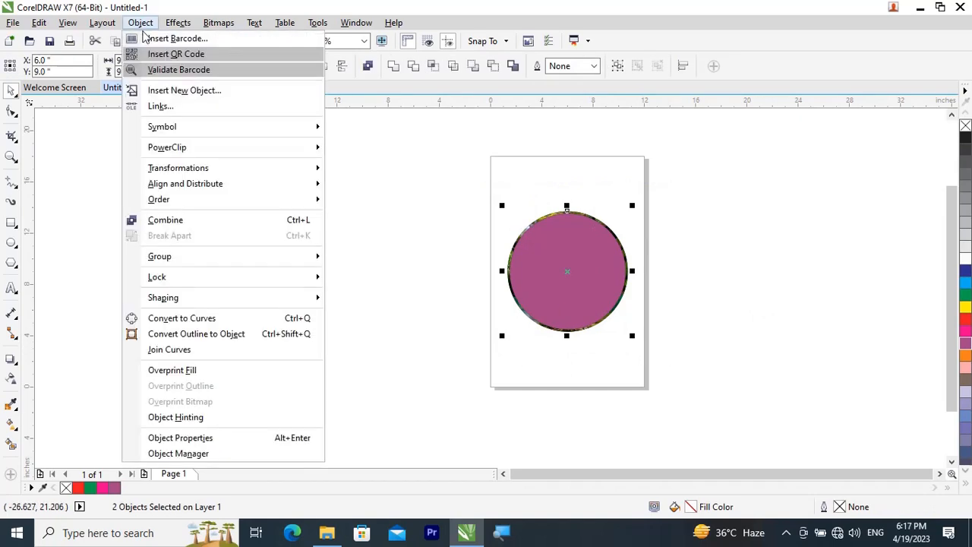
mouse_move(191, 258)
left_click(355, 262)
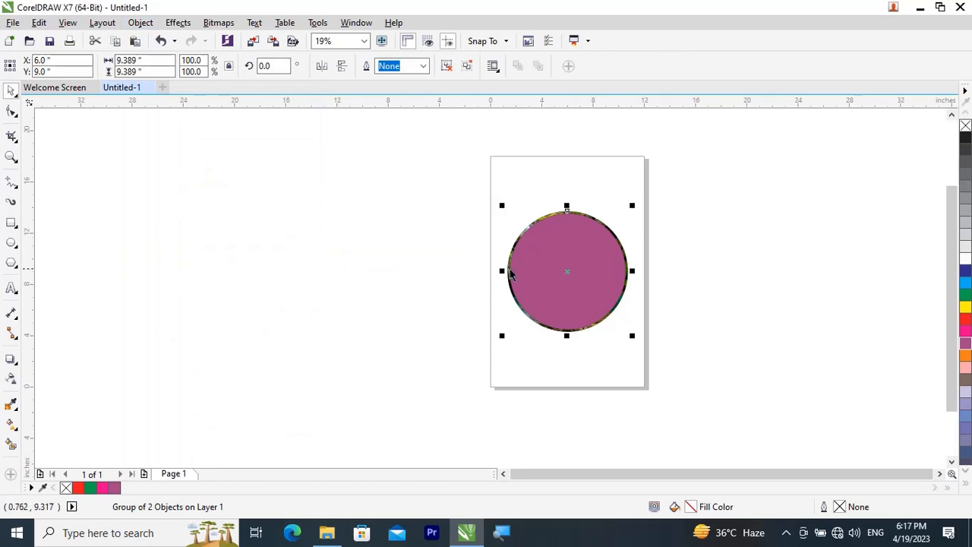
Step: Move the grouped purple circle off the page to about X -4.5, Y 10.65 inches
left_click_drag(580, 265, 571, 229)
left_click_drag(558, 232, 599, 239)
left_click_drag(593, 243, 456, 254)
left_click_drag(514, 255, 585, 243)
left_click_drag(550, 246, 521, 243)
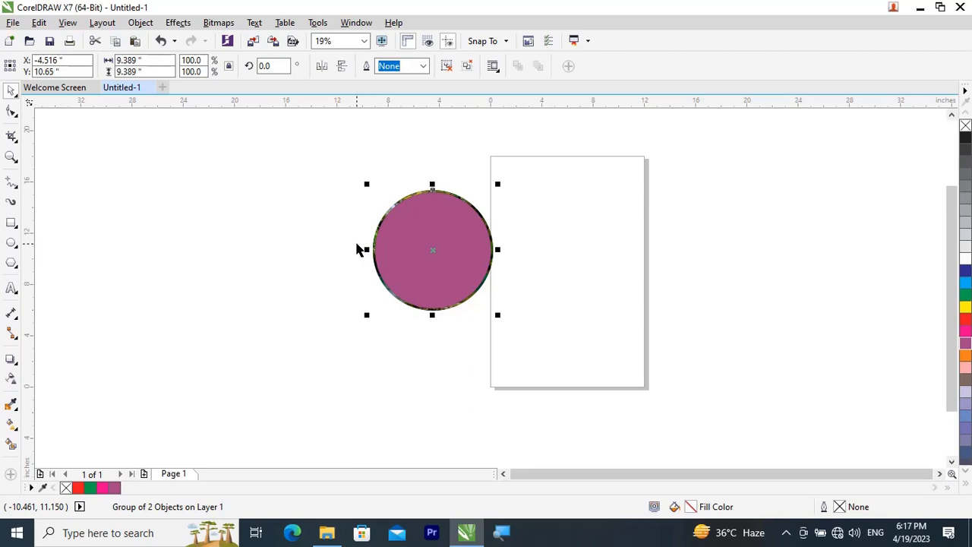
left_click(636, 386)
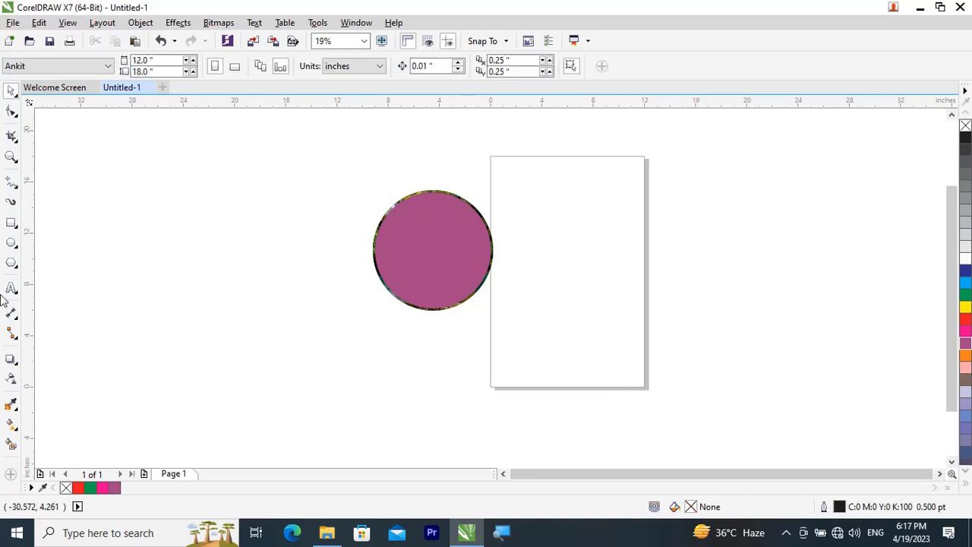
Step: Draw a circle about 9.39 inches across, centred on the page, with a 16 pt outline
left_click(12, 242)
mouse_move(518, 187)
left_mouse_down()
mouse_move(620, 284)
mouse_move(634, 310)
left_mouse_up()
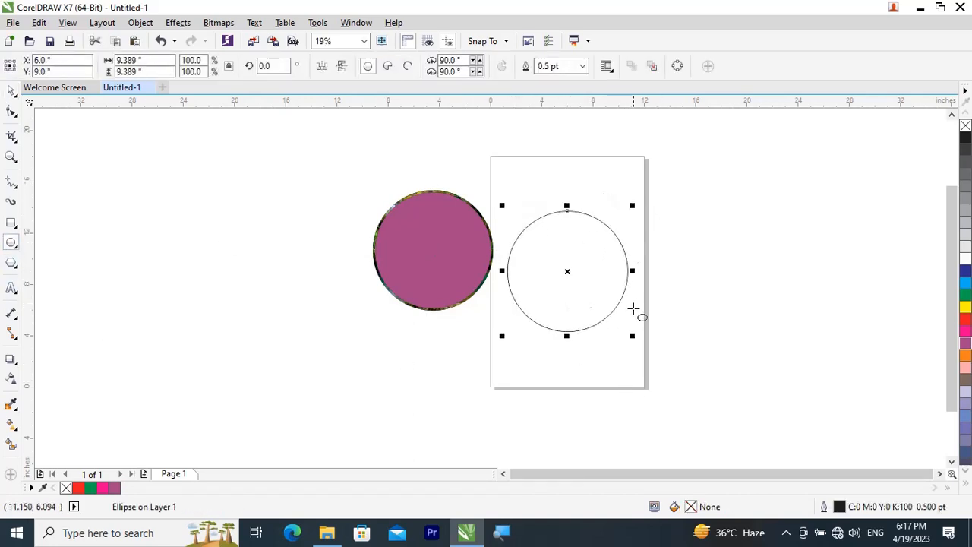
left_click(583, 66)
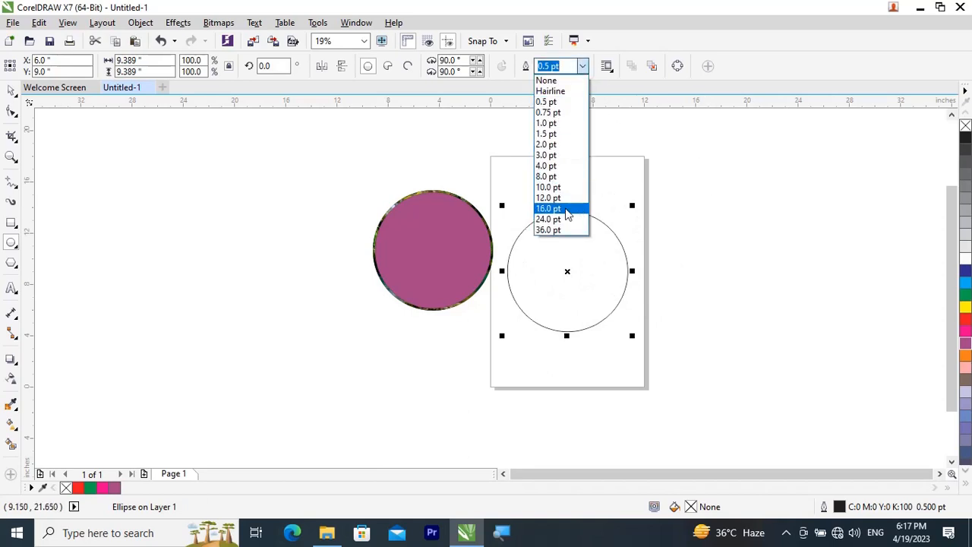
left_click(571, 209)
left_click(12, 88)
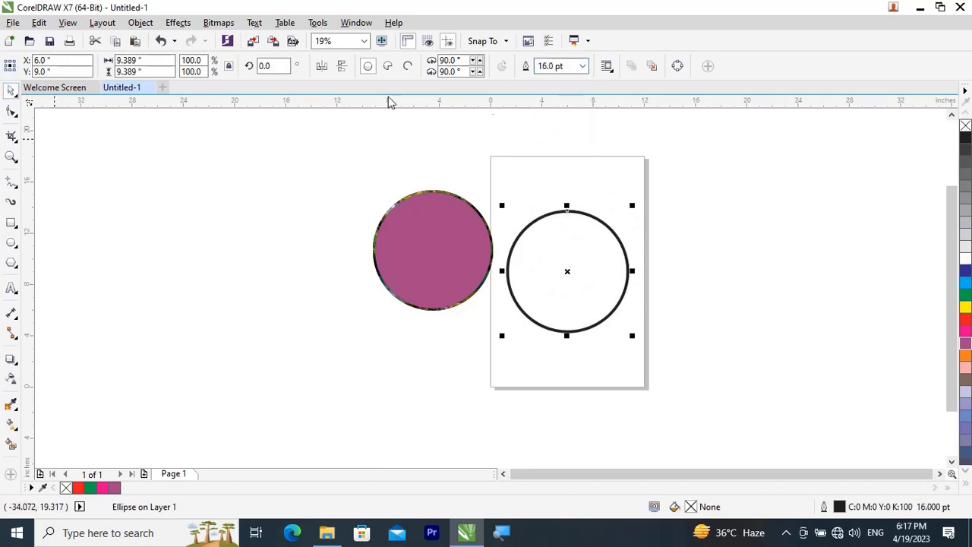
Step: Set the new circle's outline width to 24 pt and fill it with yellow (C:0 M:0 Y:100 K:0)
left_click(583, 66)
left_click(545, 219)
left_click(964, 308)
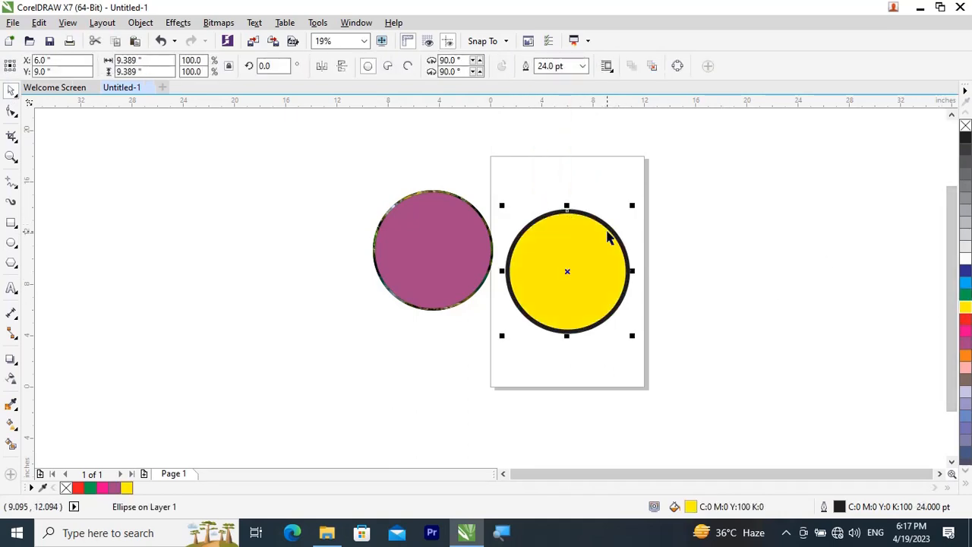
Step: Convert the yellow circle's outline to a separate object and show the ring's nodes with the Shape tool
key("ctrl+q")
left_click(694, 239)
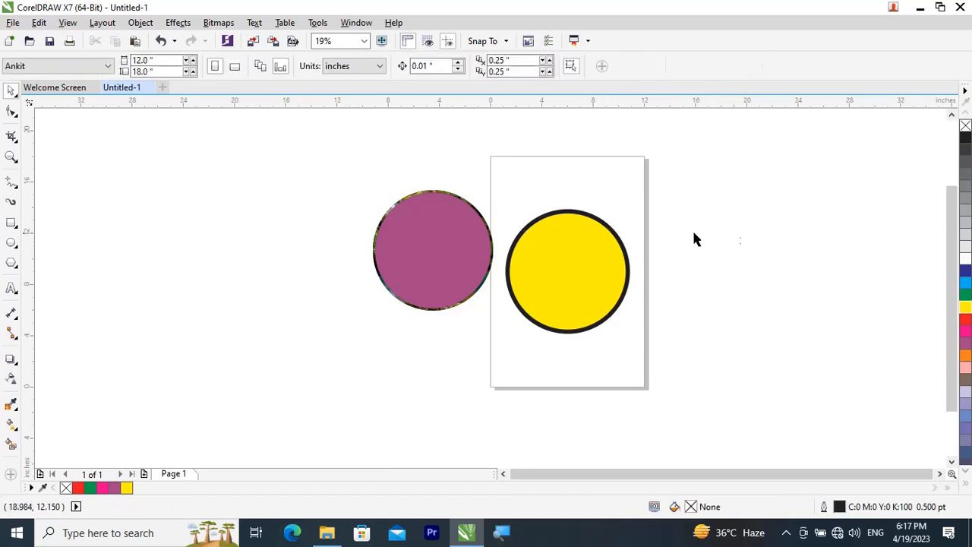
scroll(650, 238, "up", 2)
key("F10")
left_click(463, 195)
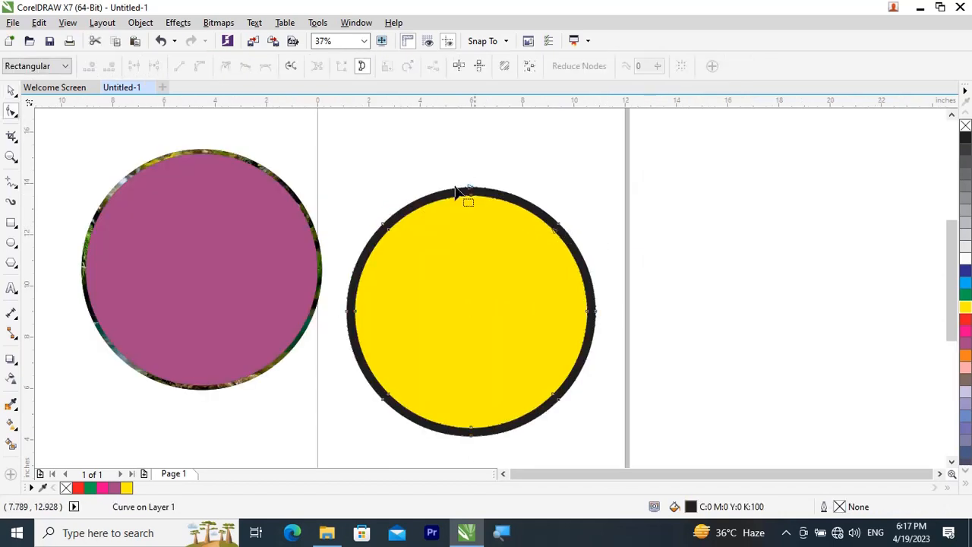
Step: Move the black ring away from the yellow circle and undo the move
left_click(11, 90)
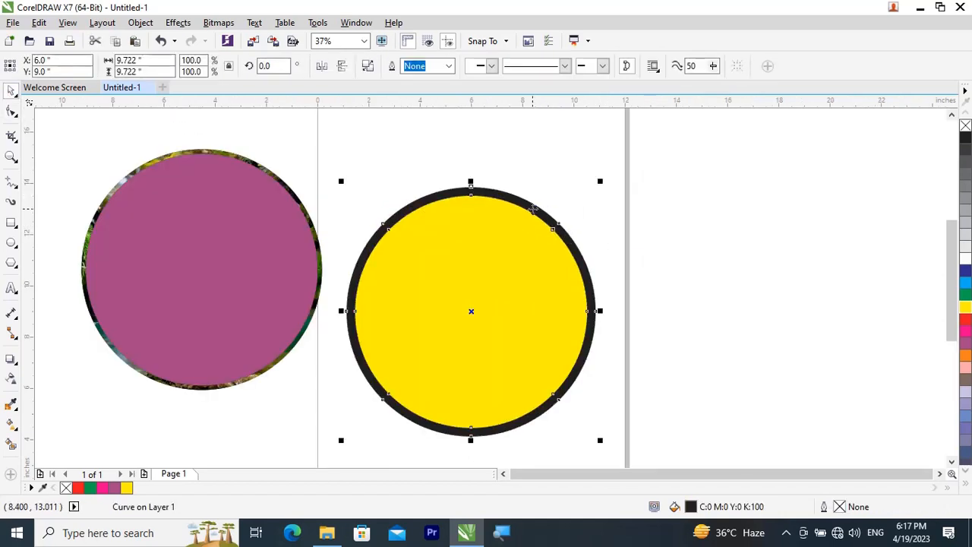
left_click_drag(547, 211, 611, 177)
key("ctrl+z")
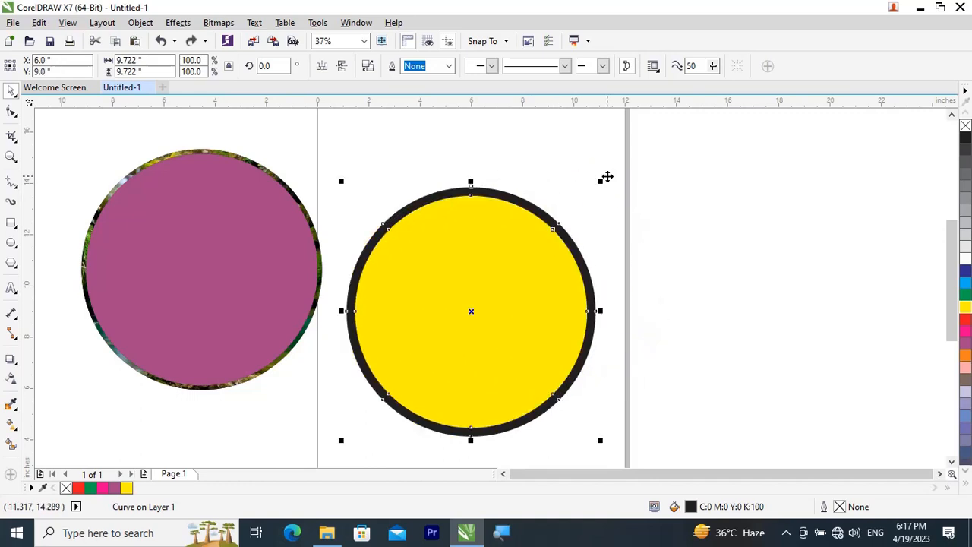
Step: Fill the black ring with a two-colour checkerboard pattern, using dark blue as the front colour and orange as the back colour
key("F11")
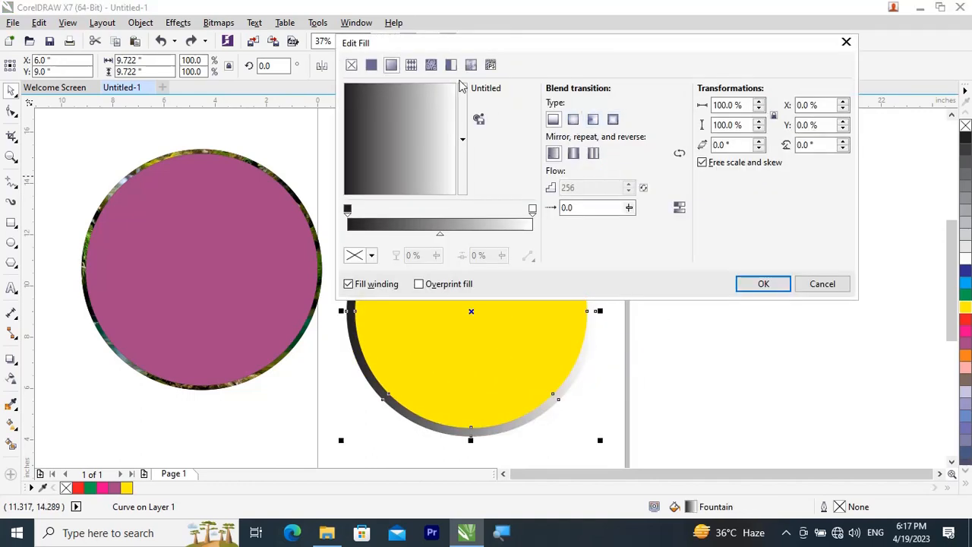
left_click(451, 65)
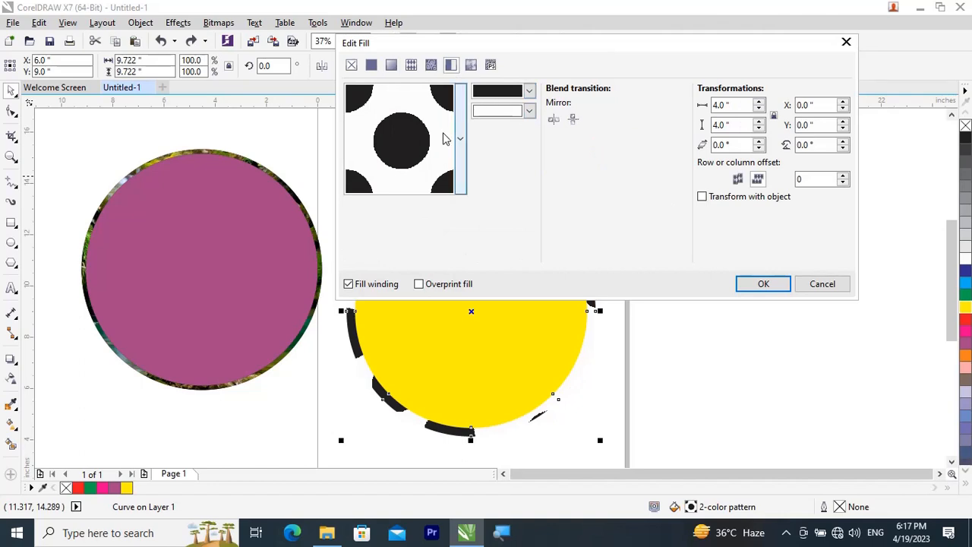
left_click(462, 135)
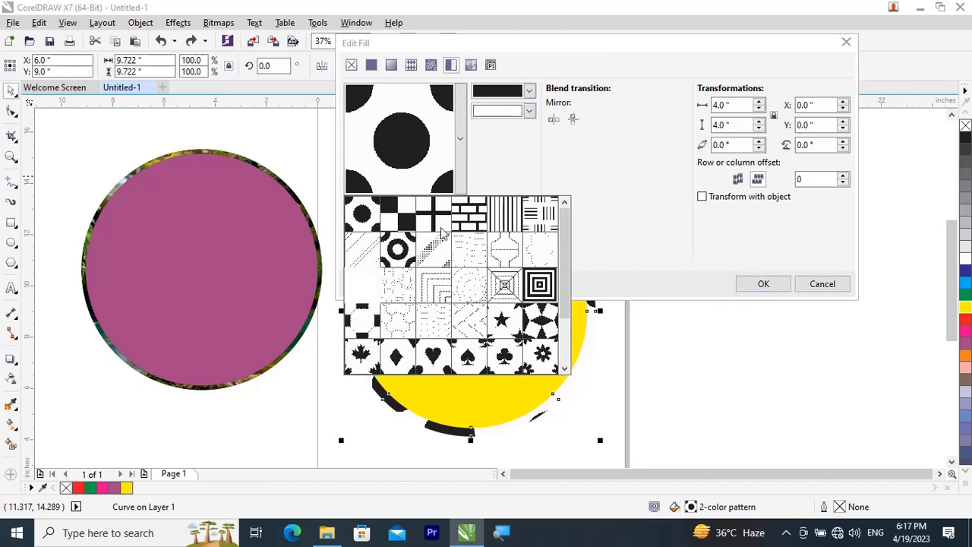
left_click(409, 216)
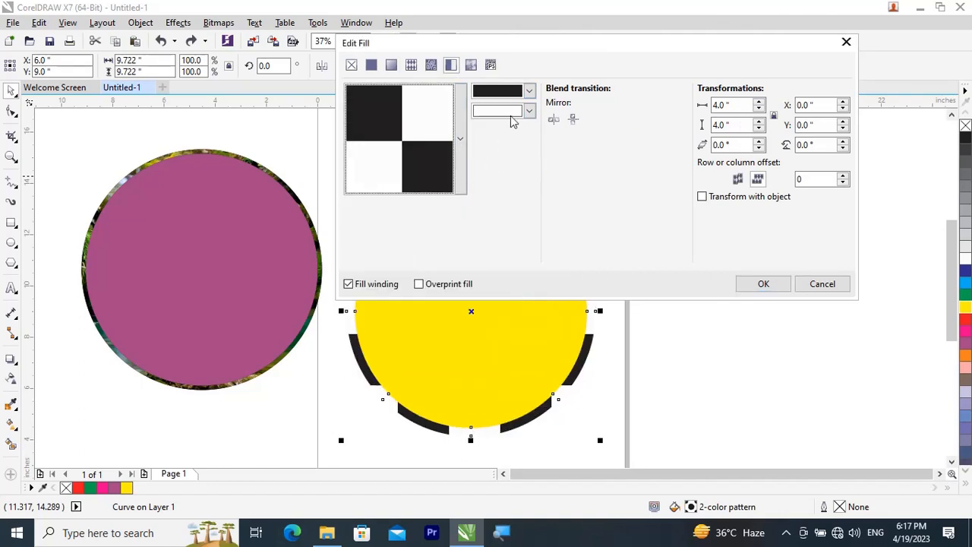
left_click(530, 111)
left_click(478, 160)
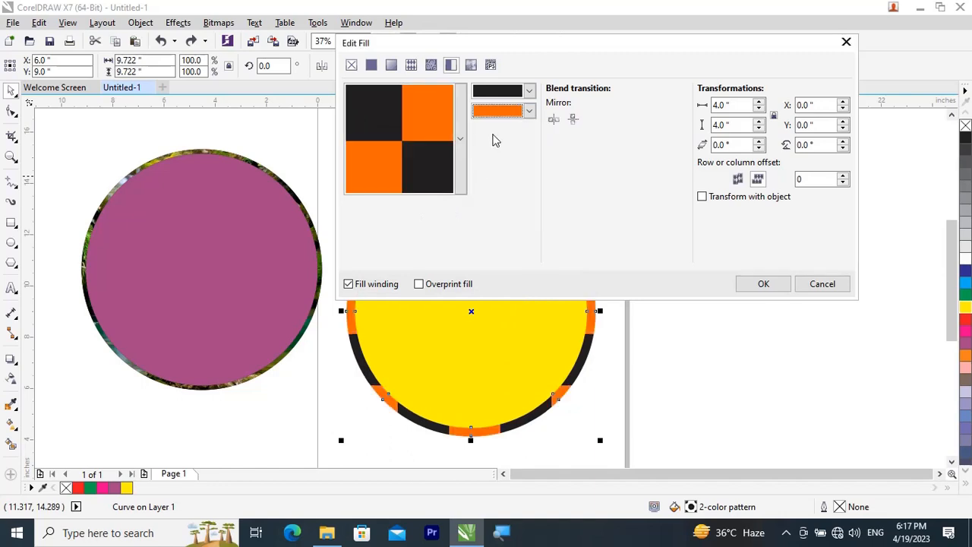
left_click(511, 92)
left_click(510, 152)
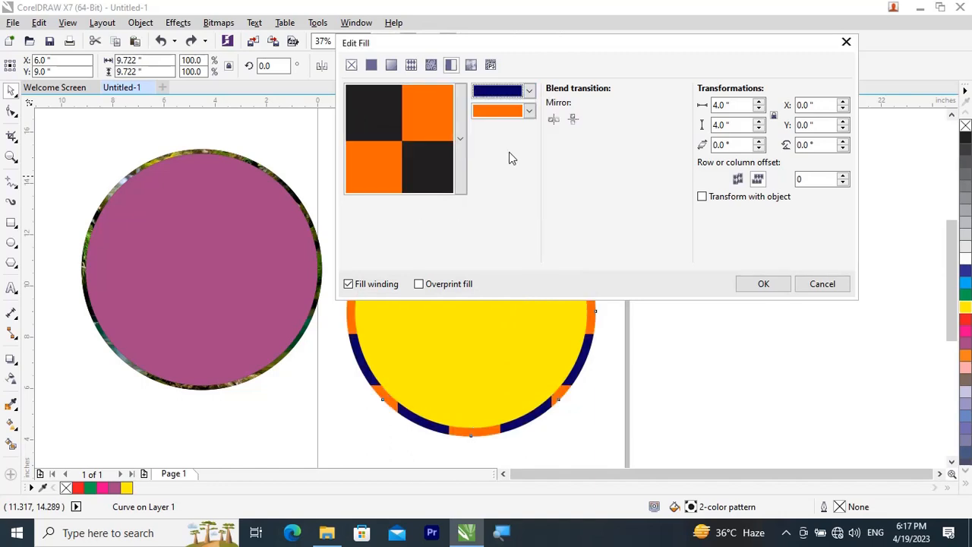
Step: Set the checkerboard pattern's tile width and height to 0.23 inches and apply the fill
double_click(748, 105)
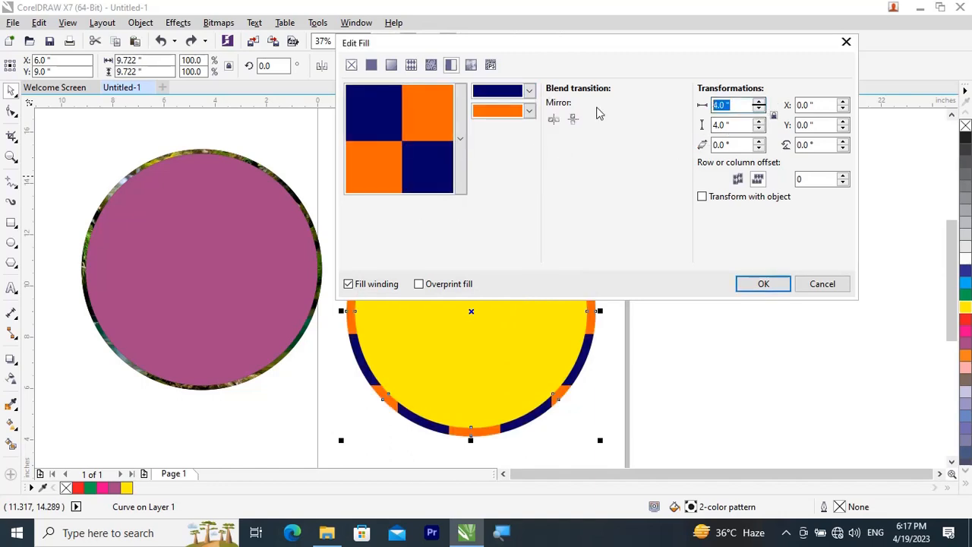
type("0.23")
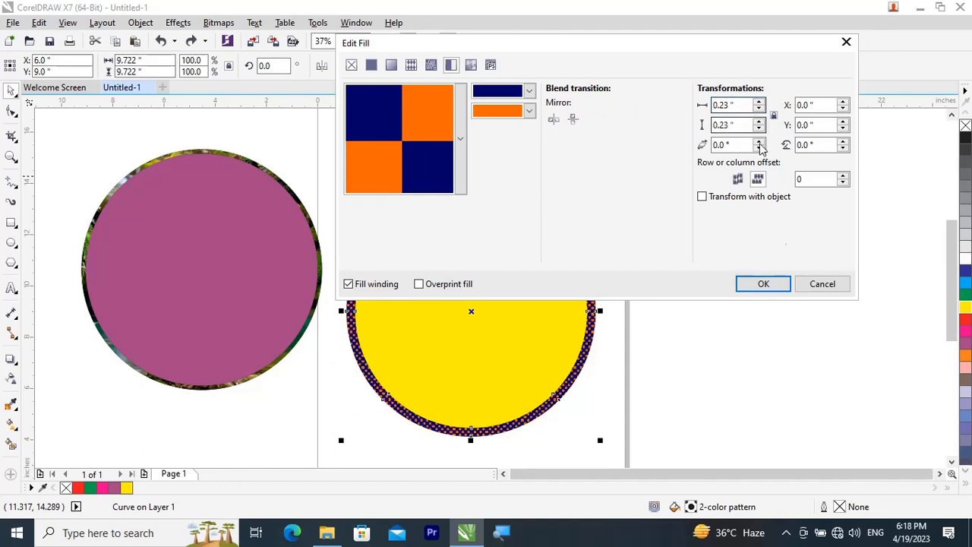
left_click(761, 286)
Step: Move the purple circle farther from the page and examine the checkered ring around the yellow circle up close
left_click_drag(318, 283, 189, 270)
left_click(389, 215)
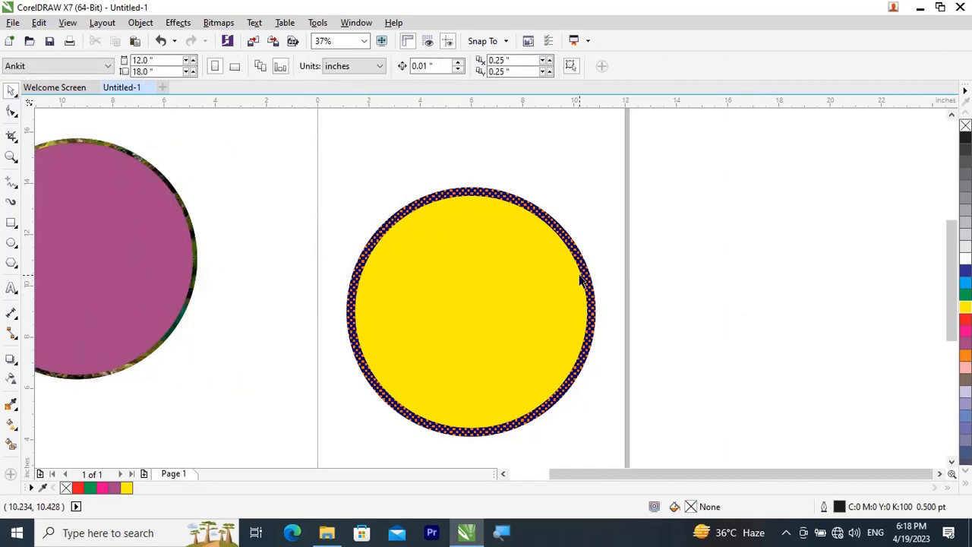
scroll(584, 278, "up", 5)
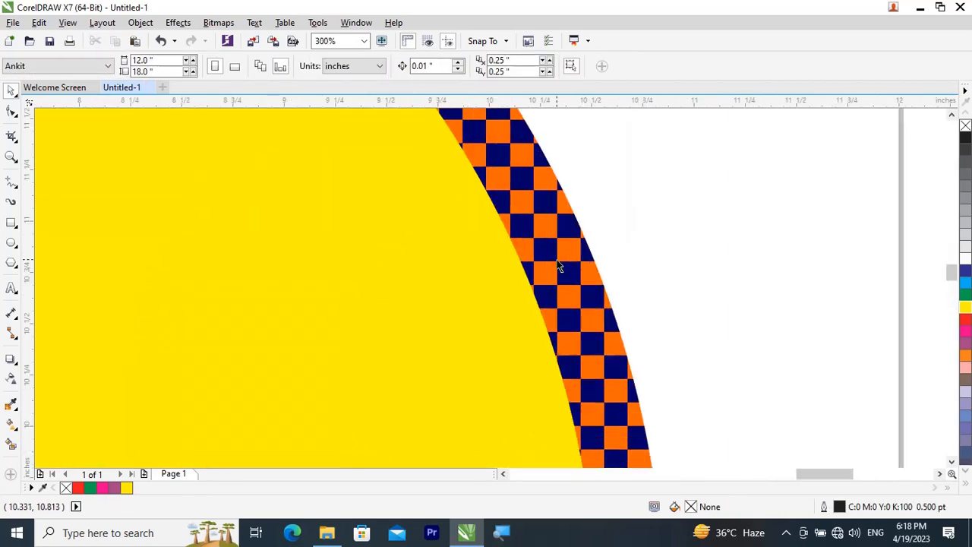
scroll(559, 266, "down", 6)
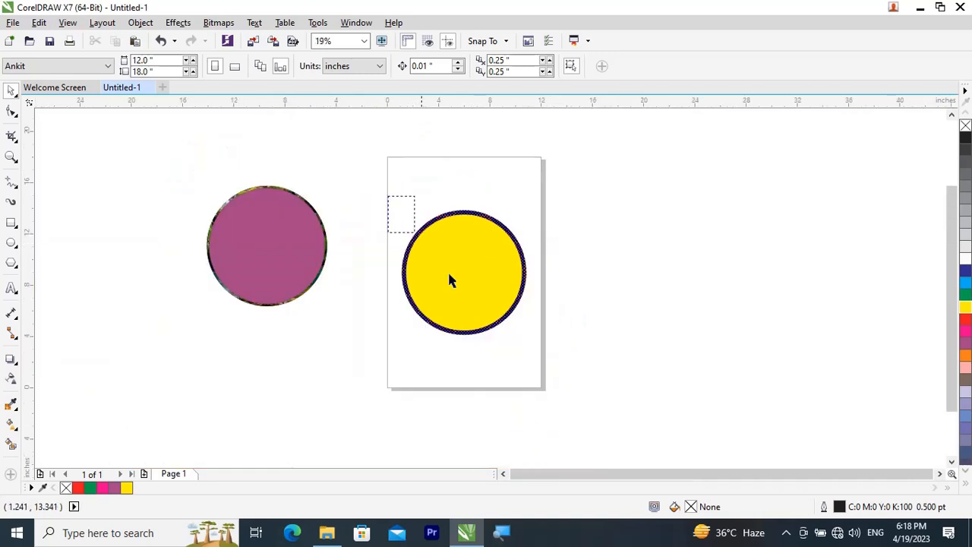
Step: Group the yellow circle with its checkered ring and move the group off the page, below the purple circle
left_click(449, 280)
key("ctrl+g")
left_click_drag(478, 303, 279, 418)
left_click(397, 355)
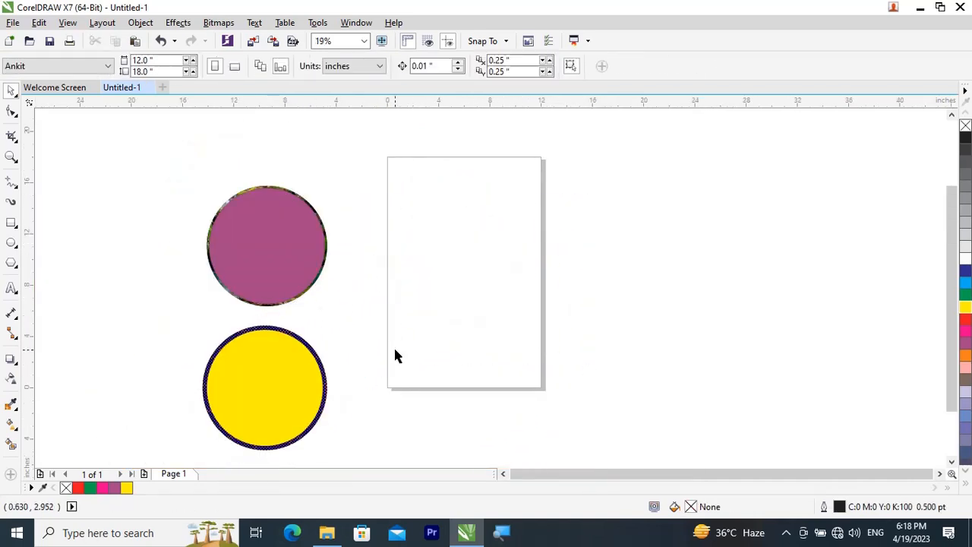
left_click(140, 22)
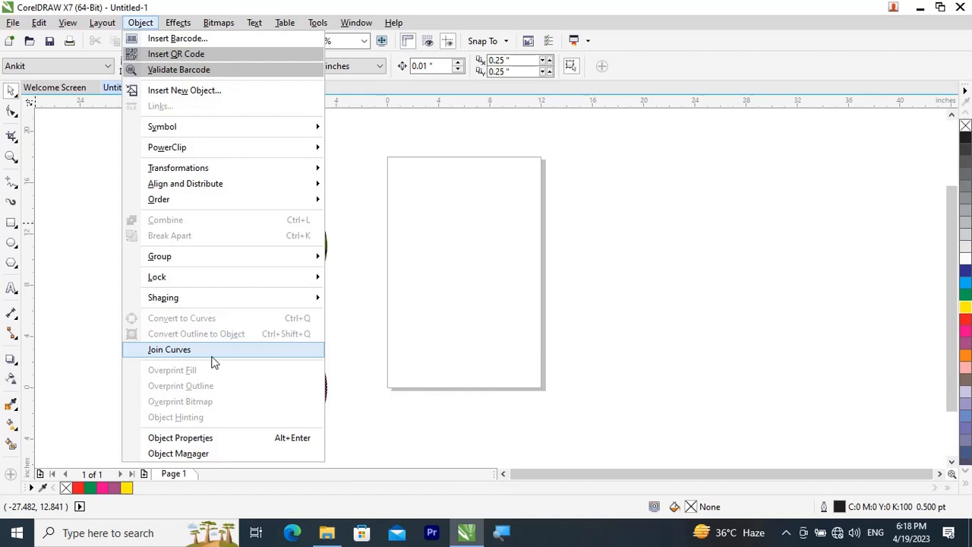
left_click(441, 343)
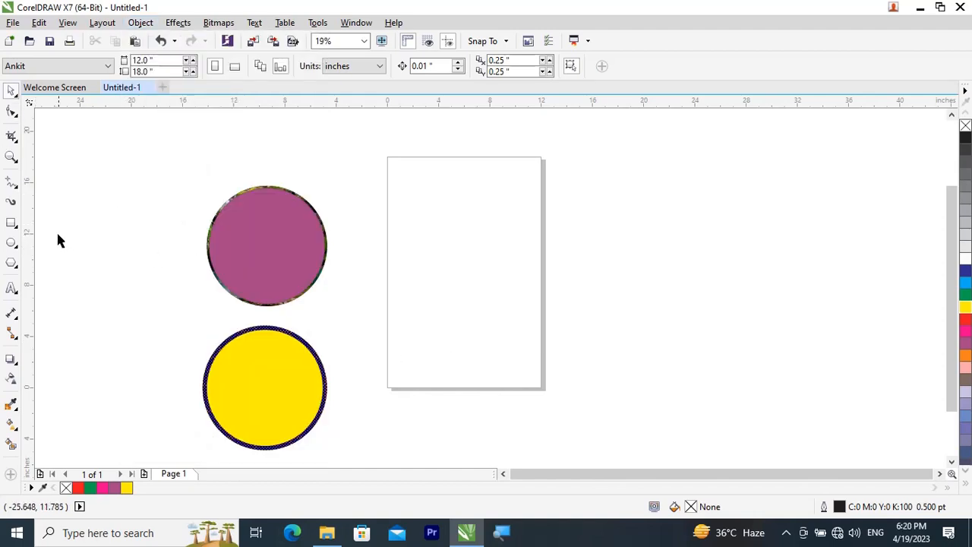
Step: Draw an open wavy Bézier curve about 11.3 by 8.9 inches and move it off the page, beside its right edge
left_click(15, 184)
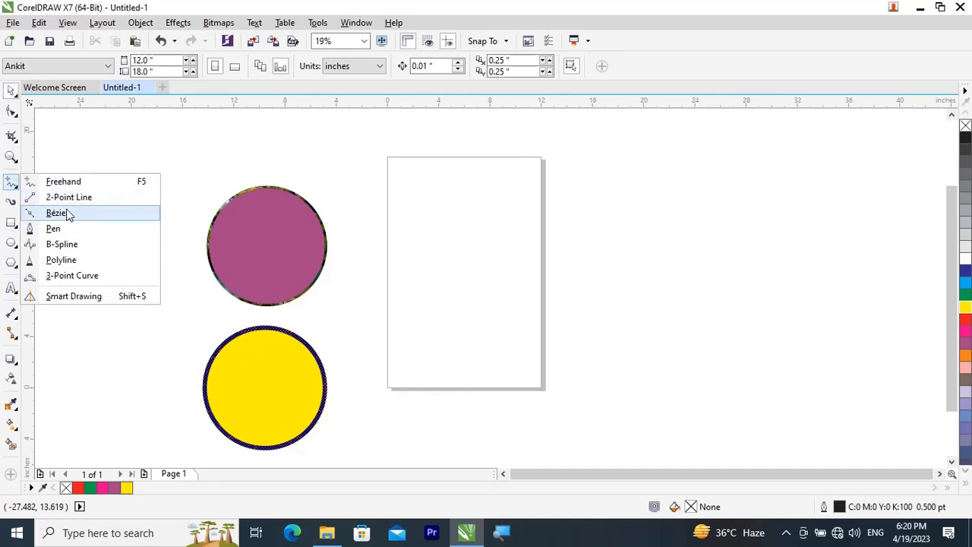
left_click(61, 214)
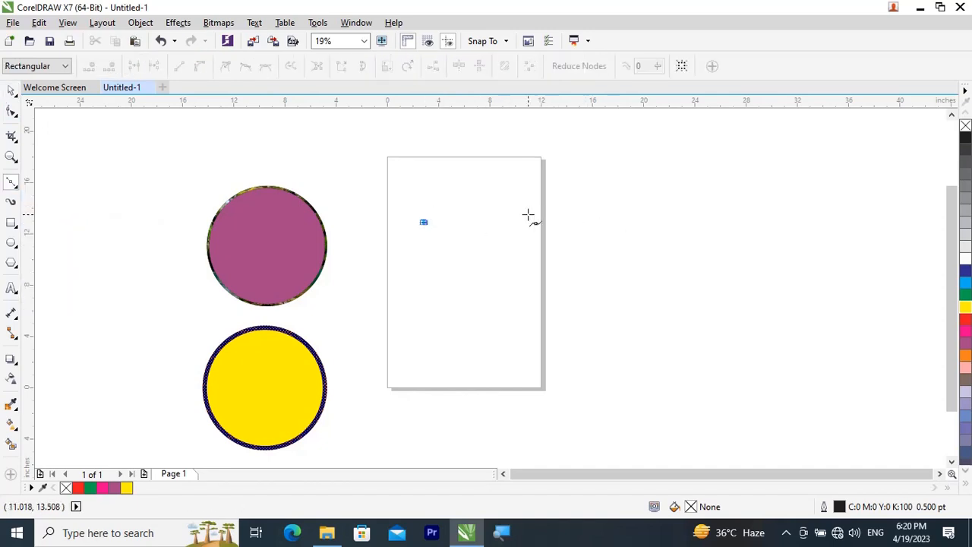
left_click_drag(528, 215, 536, 261)
left_click_drag(488, 308, 451, 295)
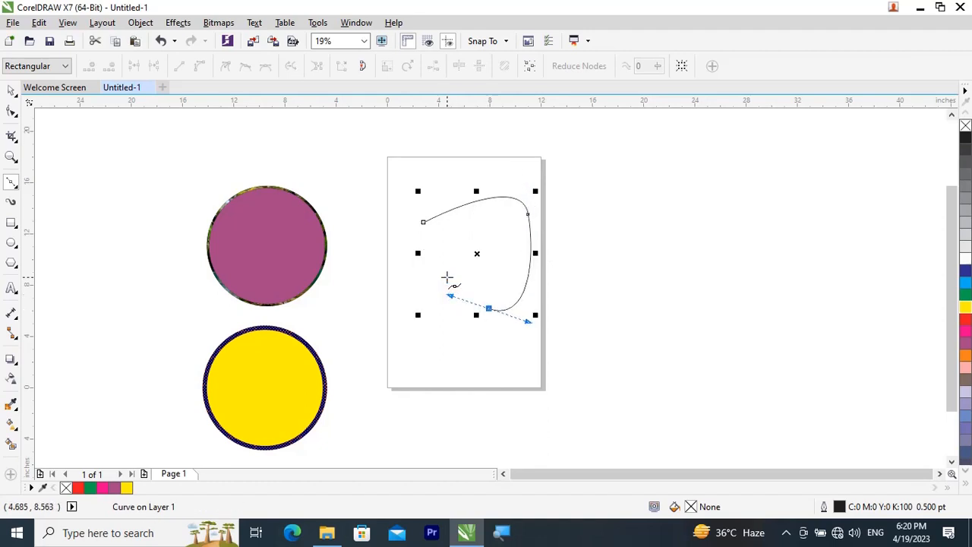
left_click_drag(438, 272, 418, 293)
left_click_drag(385, 257, 385, 228)
left_click(10, 89)
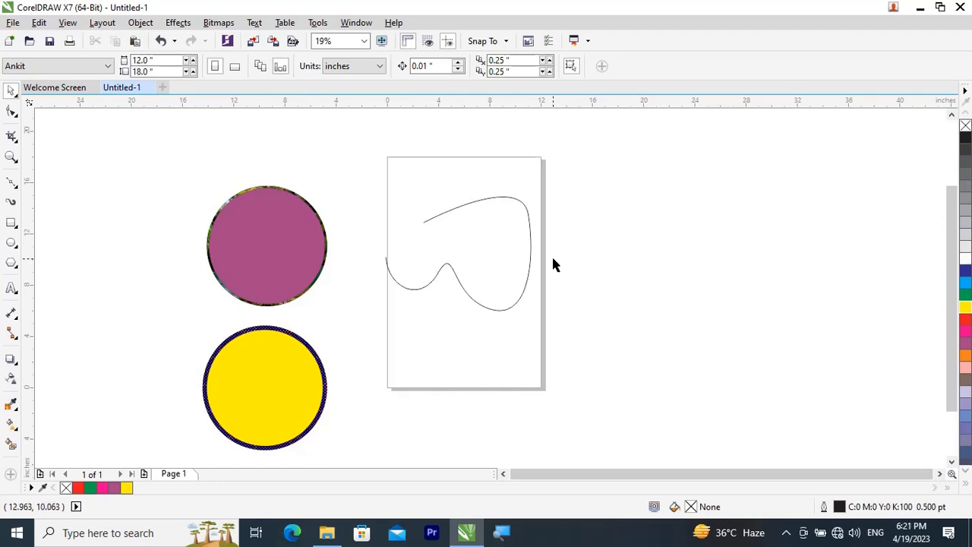
left_click(467, 287)
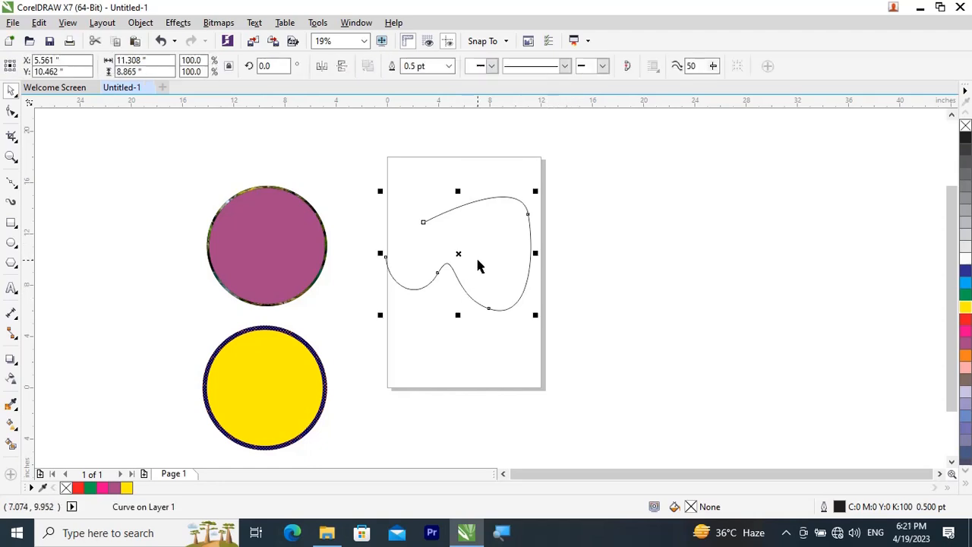
left_click_drag(479, 265, 638, 262)
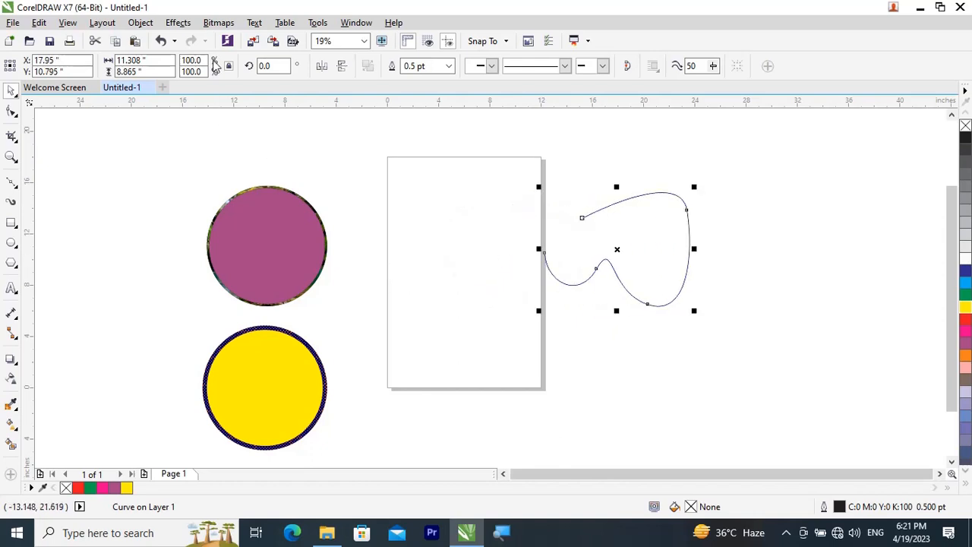
Step: Join the open ends of the curve using Join Curves in Fillet mode with a 5.0-inch gap tolerance and 0.5-inch radius
left_click(145, 27)
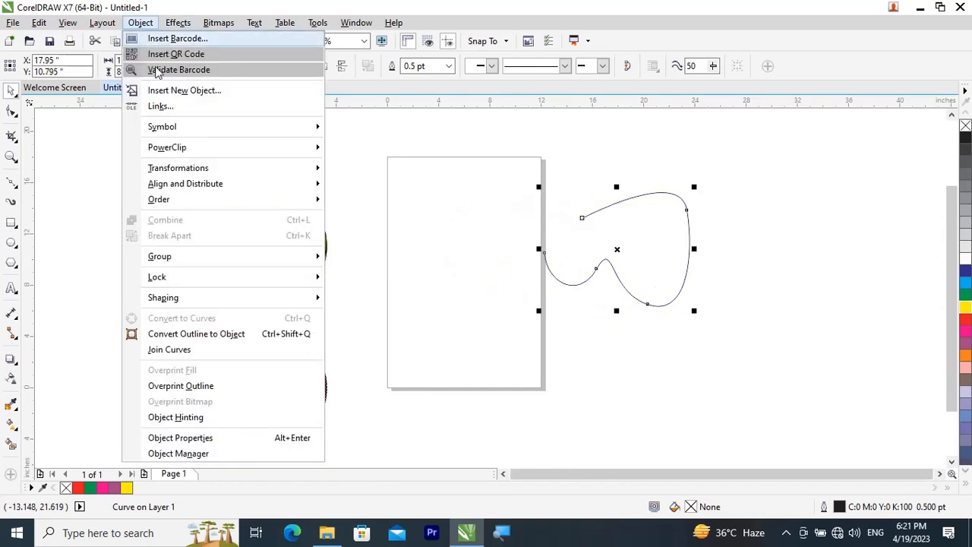
left_click(190, 350)
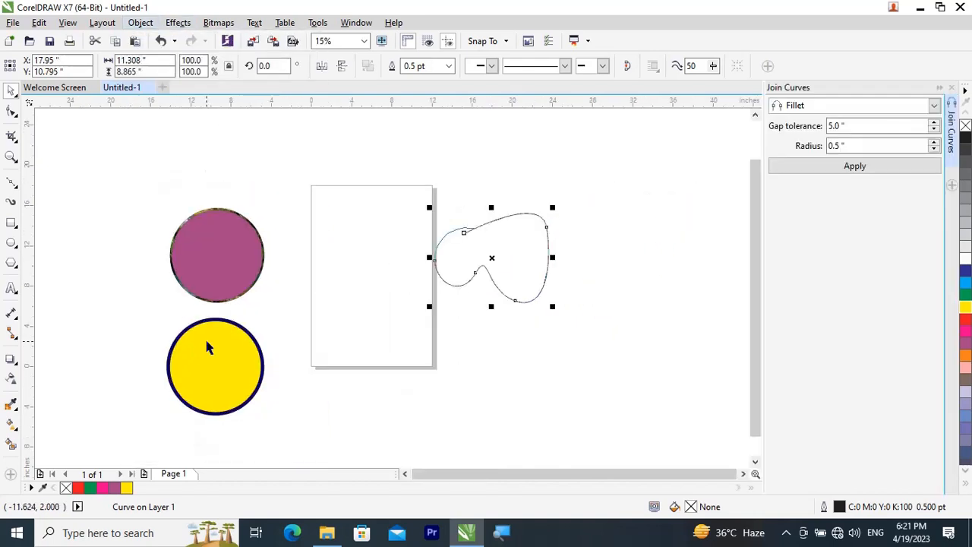
left_click(640, 219)
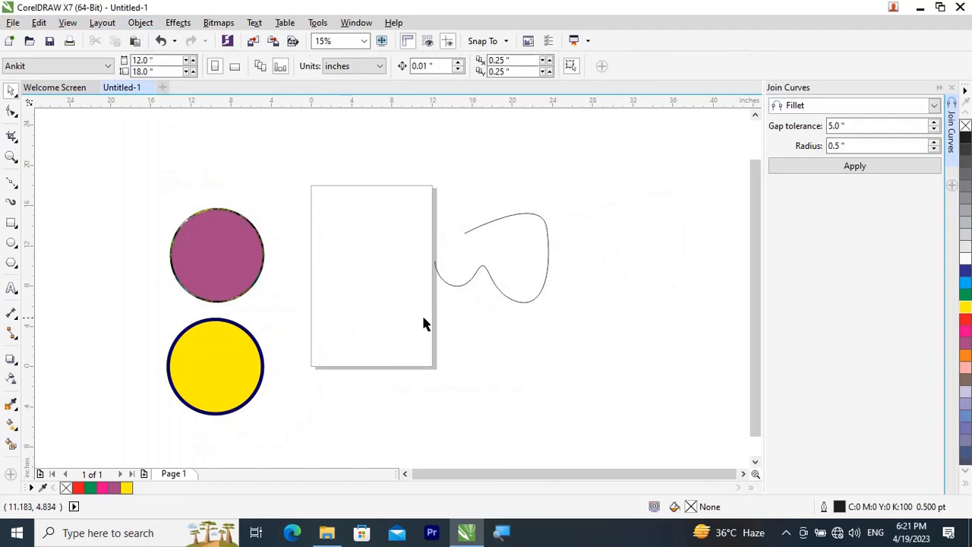
left_click(481, 238)
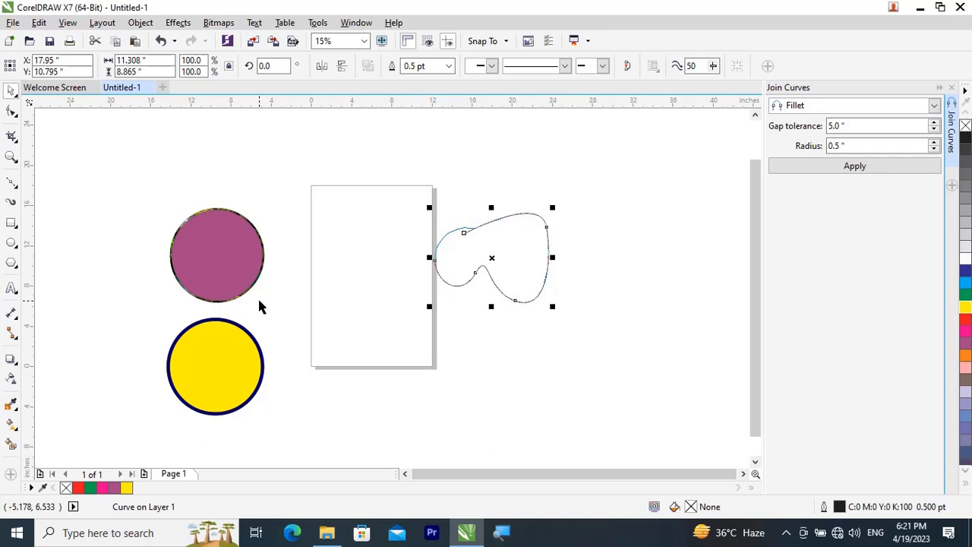
left_click(509, 258)
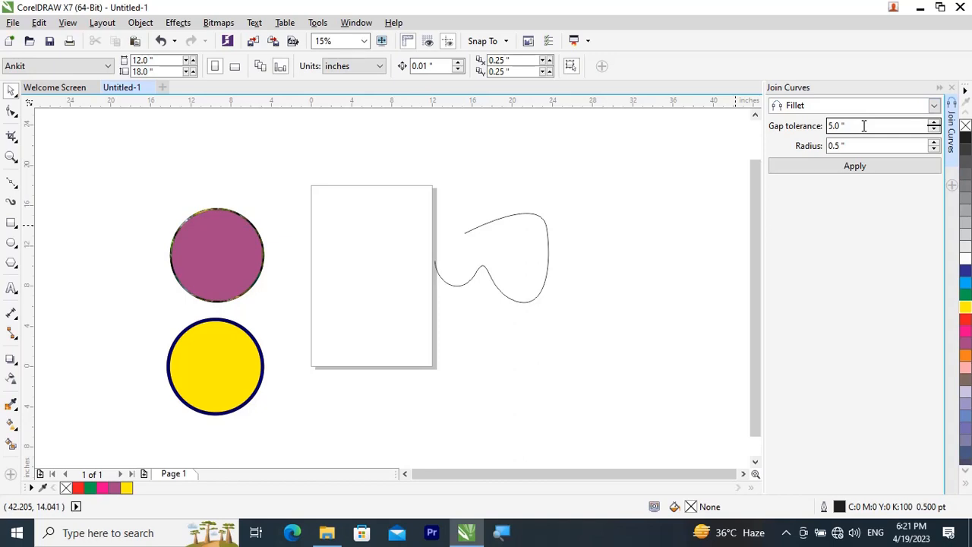
left_click(472, 228)
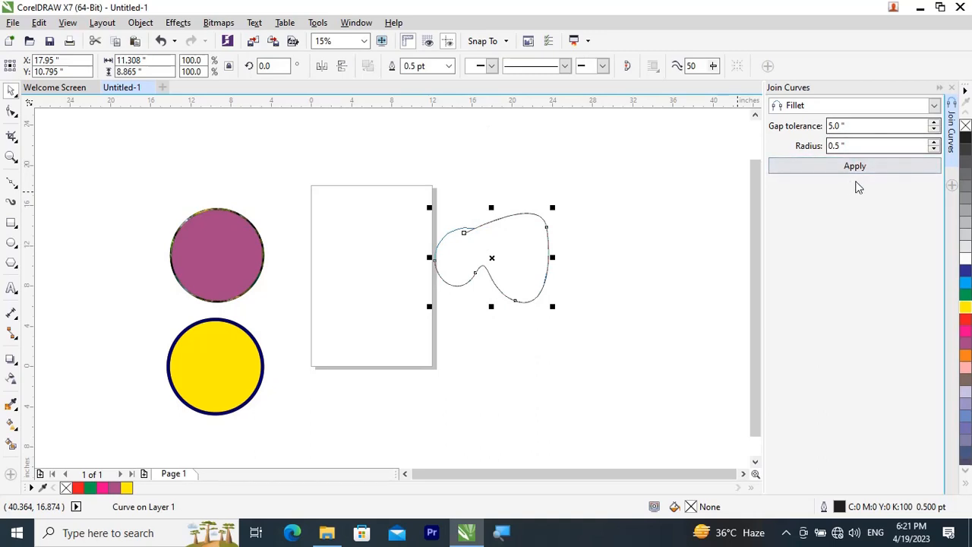
left_click(849, 171)
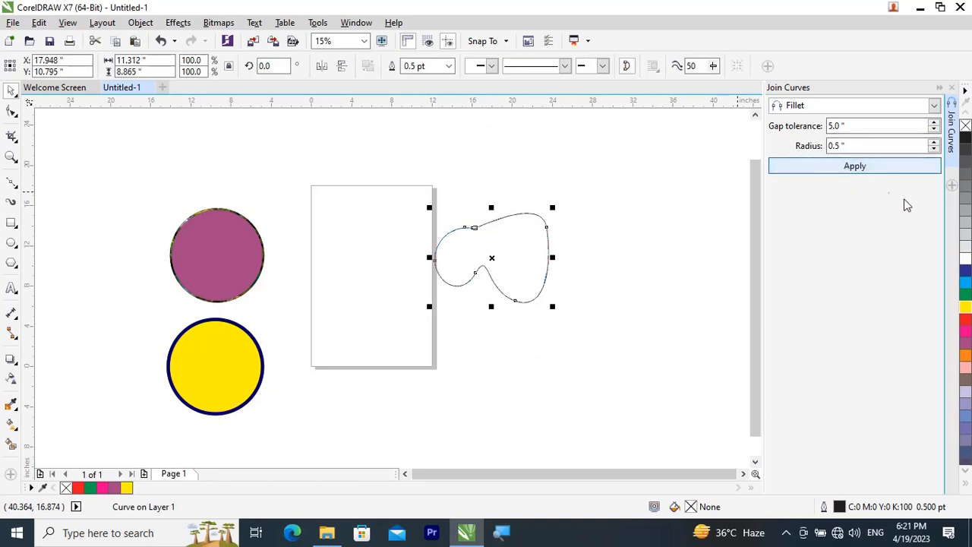
Step: Try red and magenta fills on the closed curve and settle on orange (C:0 M:60 Y:100 K:0)
left_click(963, 309)
left_click(965, 320)
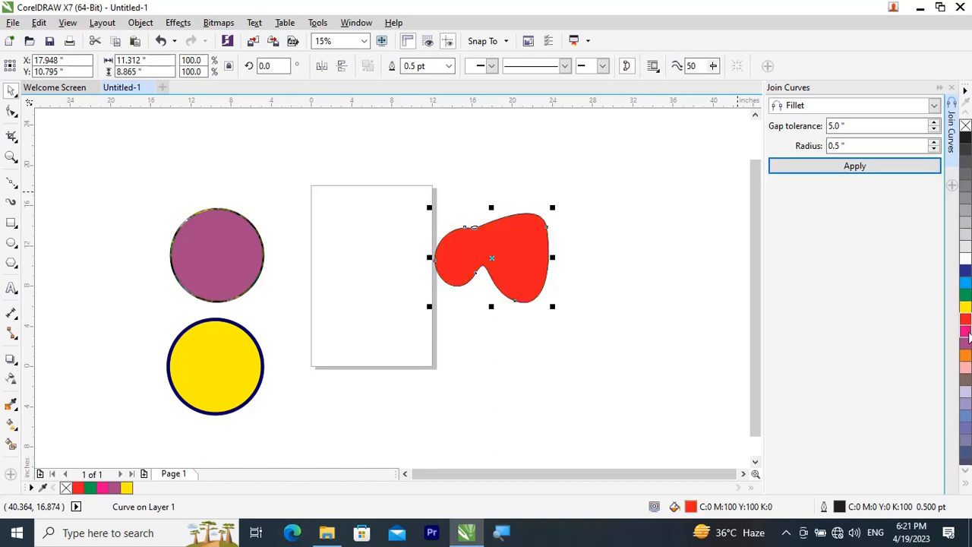
left_click(968, 332)
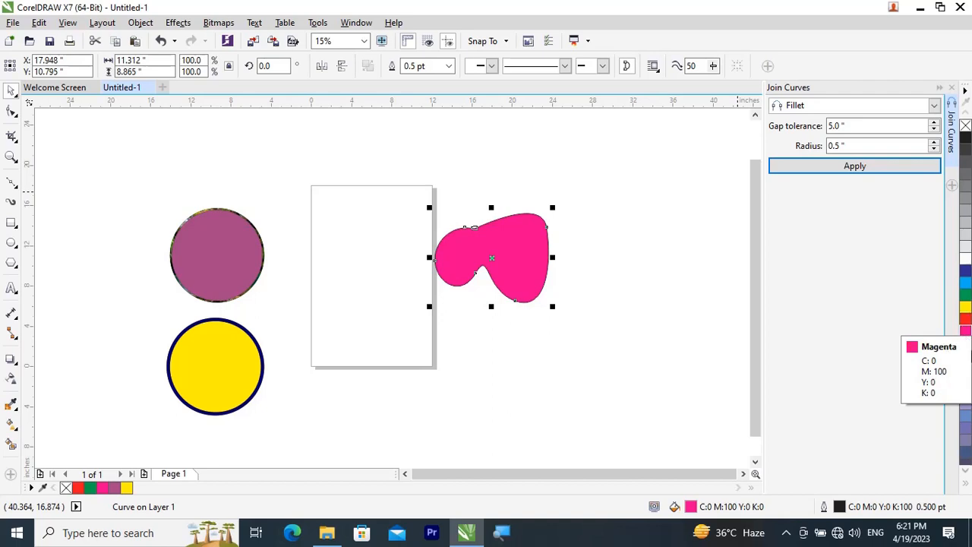
left_click(967, 368)
left_click(966, 355)
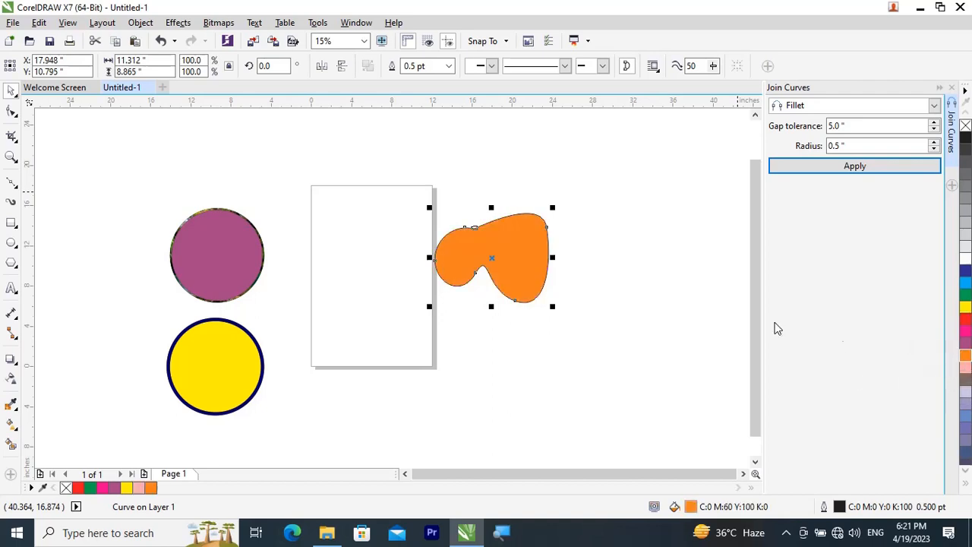
left_click(638, 303)
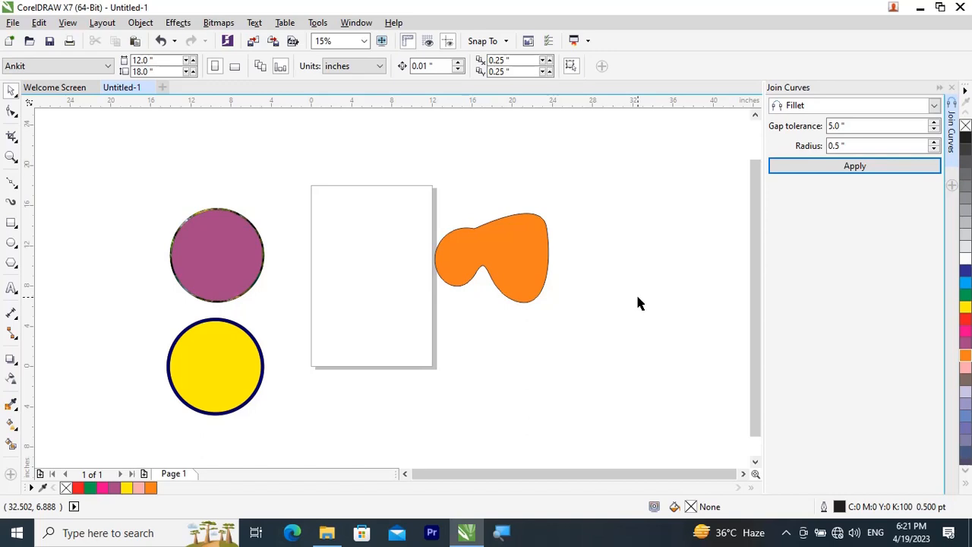
Step: Show the Extend, Chamfer, Fillet and Bezier Curve joining modes for the orange shape, keep Fillet, and delete the shape
left_click(497, 260)
scroll(506, 256, "up", 2)
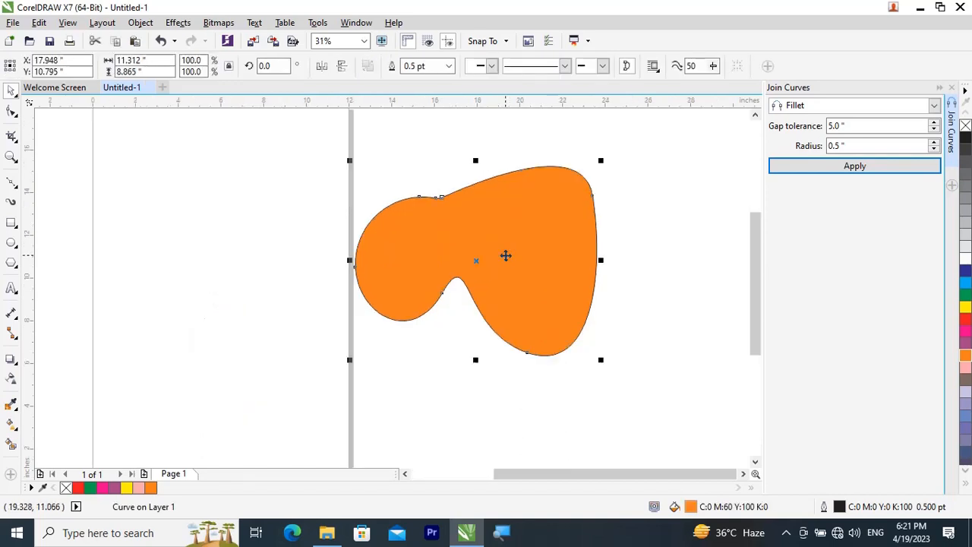
left_click(619, 232)
left_click(544, 245)
left_click(904, 105)
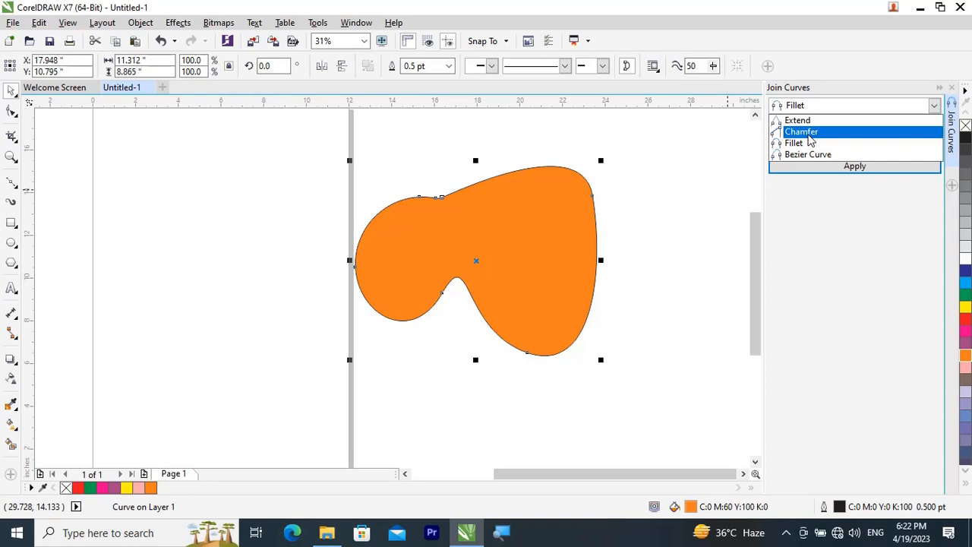
left_click(688, 199)
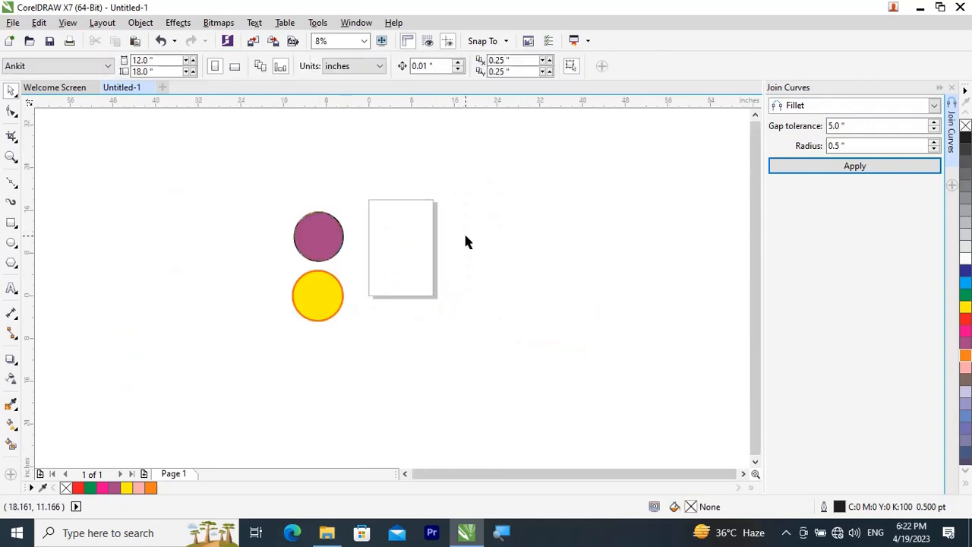
Step: Draw an open three-quarter arc from 0° to 270°, about 9.33 inches in diameter, on the page
left_click(11, 243)
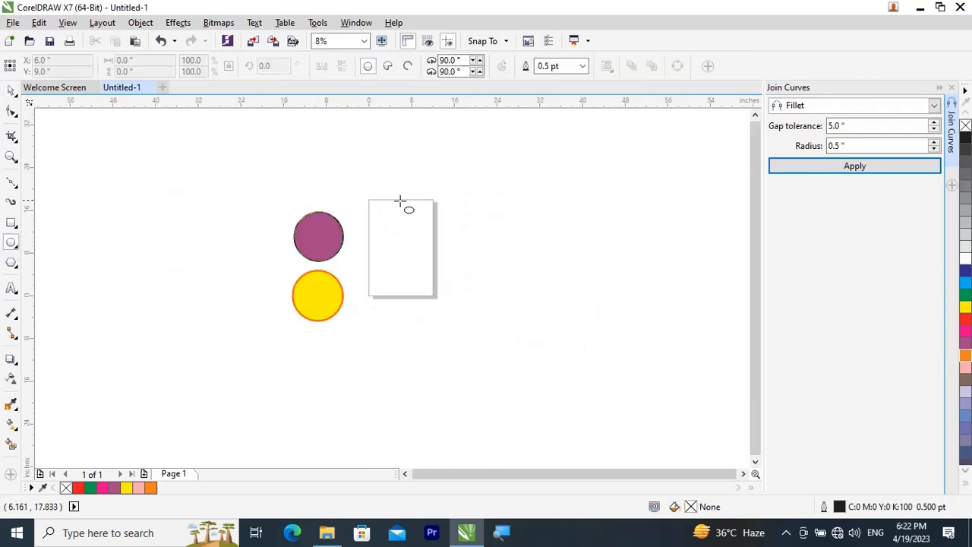
left_click_drag(377, 206, 437, 265)
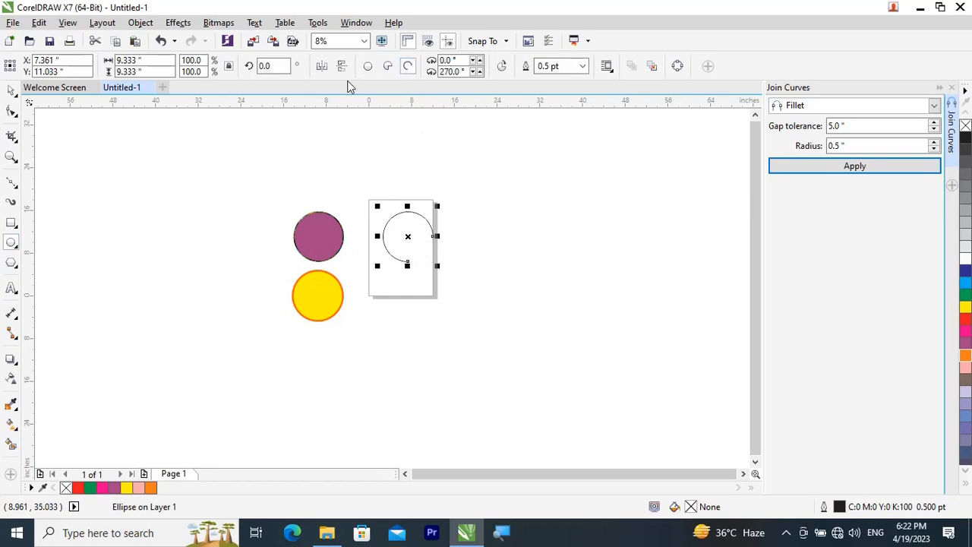
key("Escape")
left_click(10, 90)
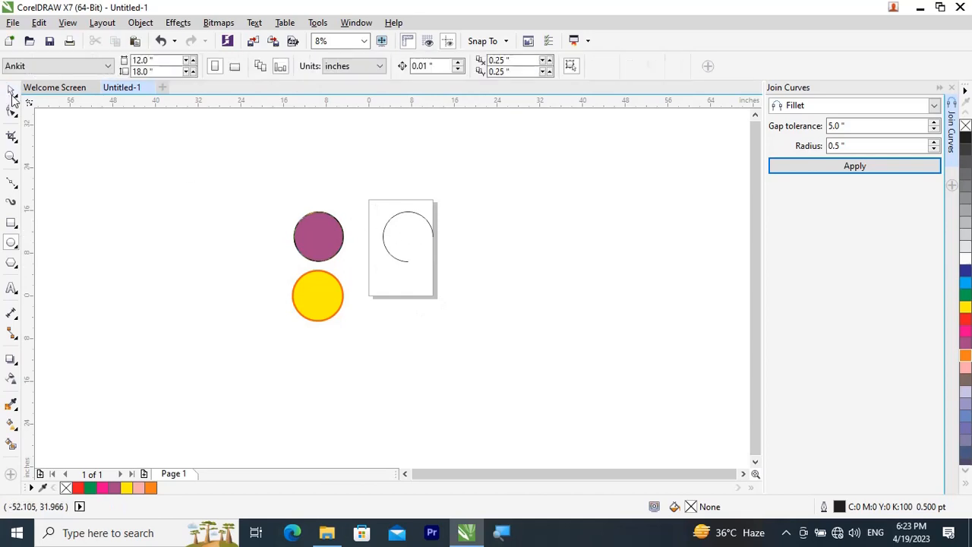
Step: Try to join the arc's open ends using Join Curves in Fillet mode with a 5.0-inch gap tolerance
left_click(408, 245)
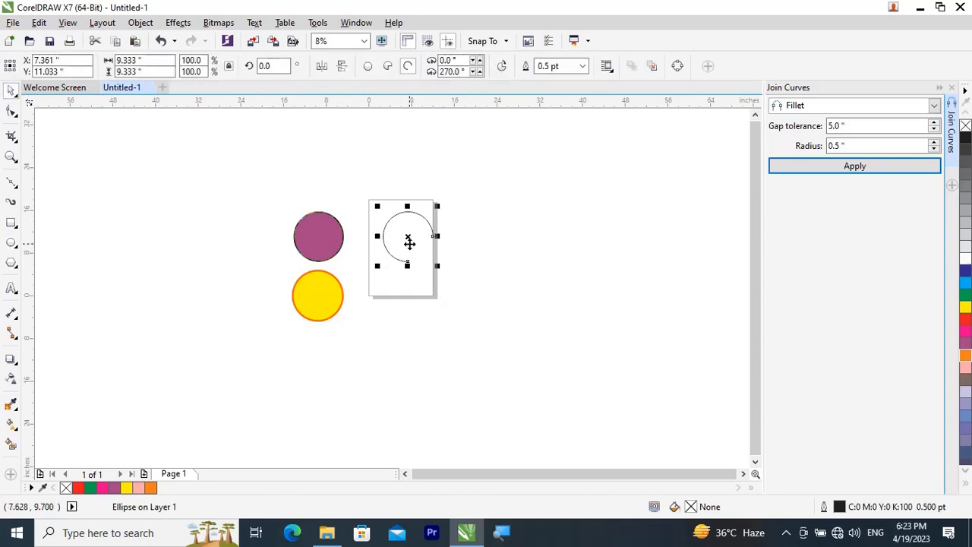
left_click(881, 176)
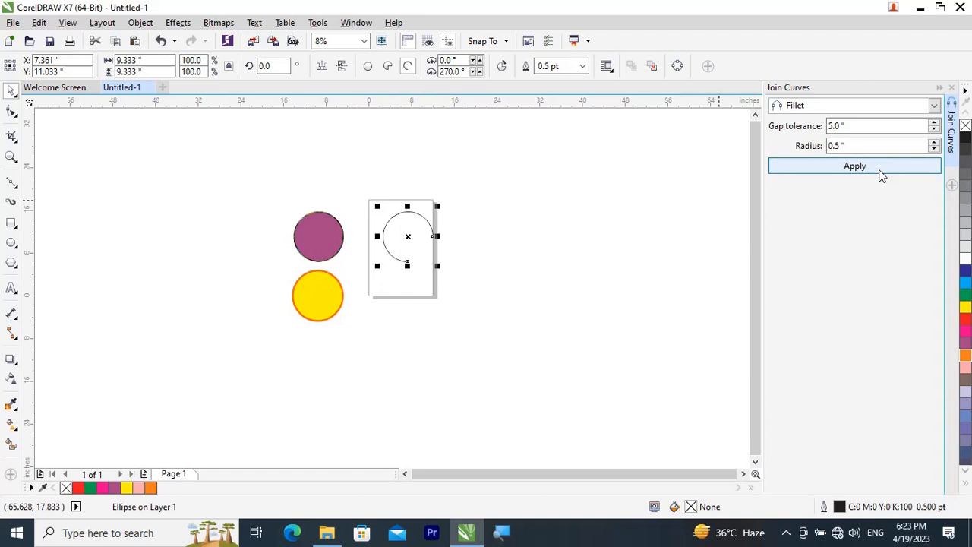
left_click(519, 178)
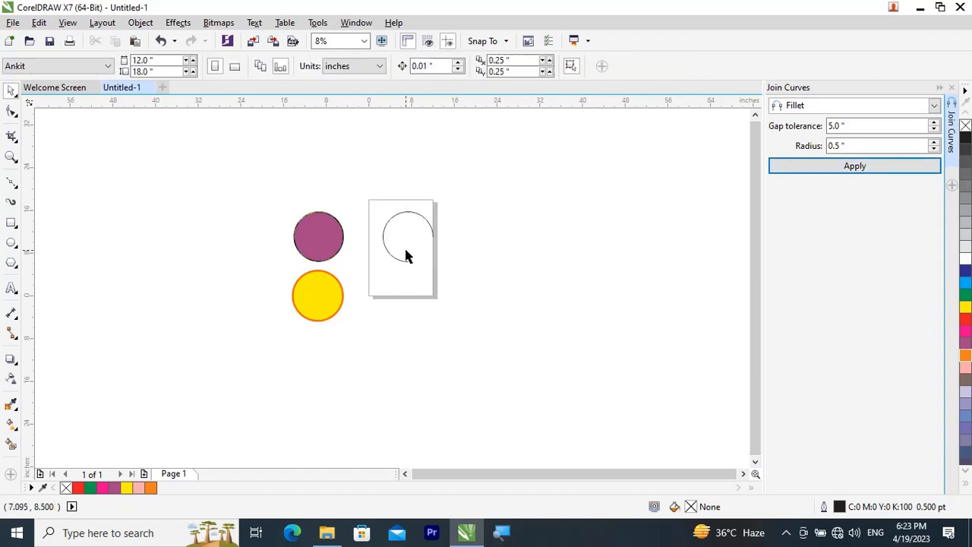
Step: Convert the arc to curves and retry the Fillet join with the 5.0-inch gap tolerance
left_click(406, 238)
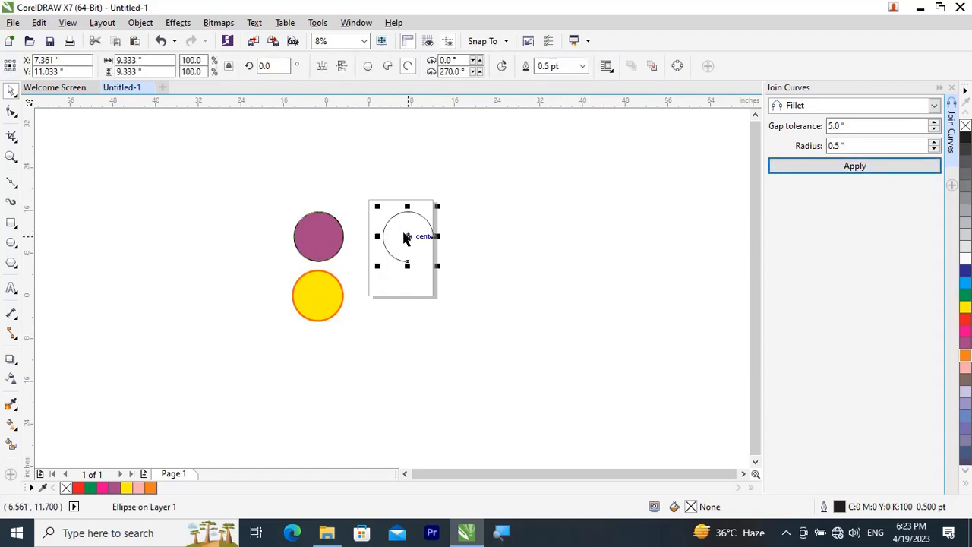
left_click(678, 67)
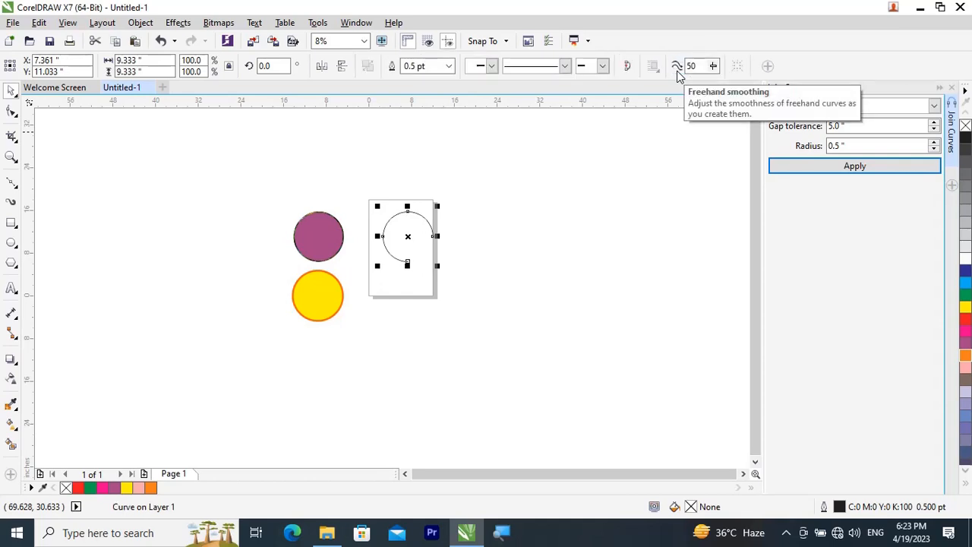
left_click(853, 166)
left_click(853, 166)
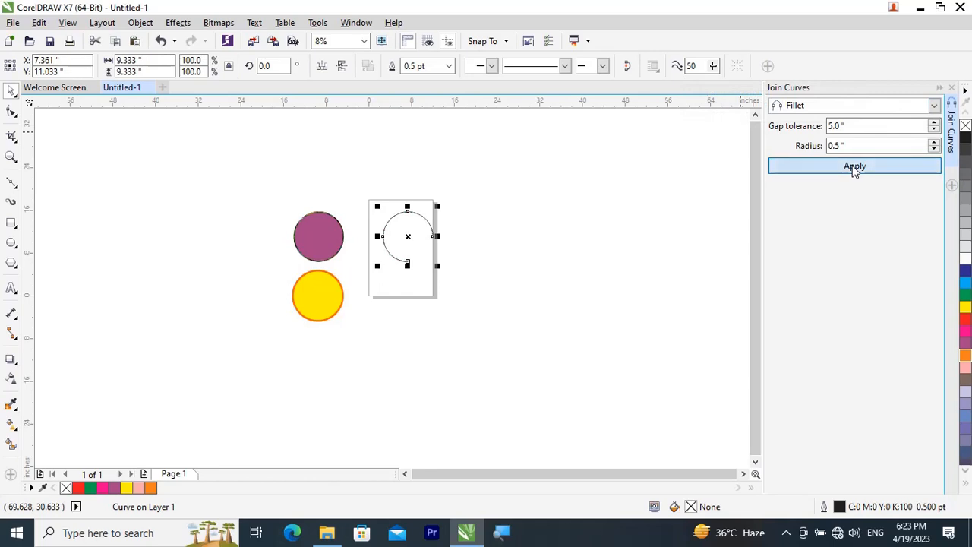
left_click(852, 166)
left_click(853, 167)
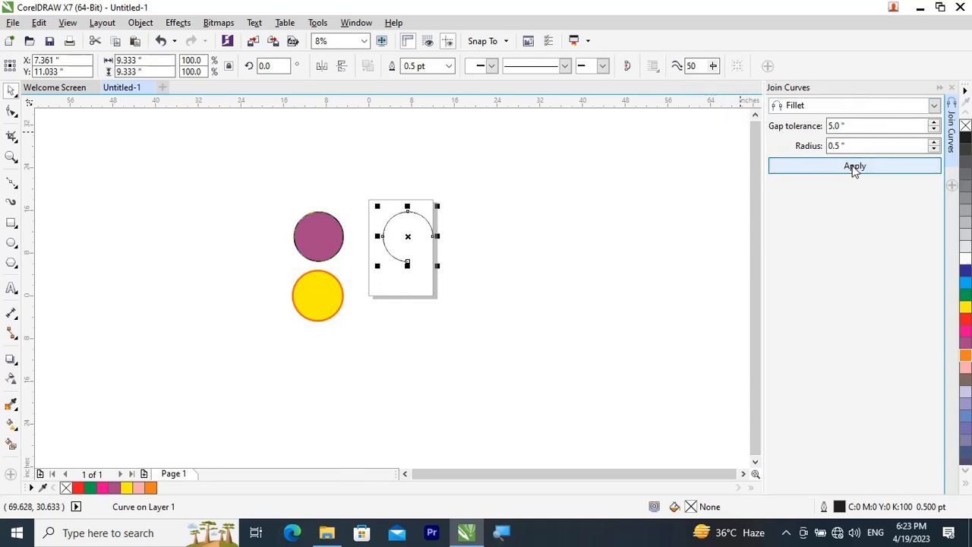
Step: Set the gap tolerance to 15 inches and join the arc's open ends in Fillet mode
left_click_drag(896, 125, 754, 133)
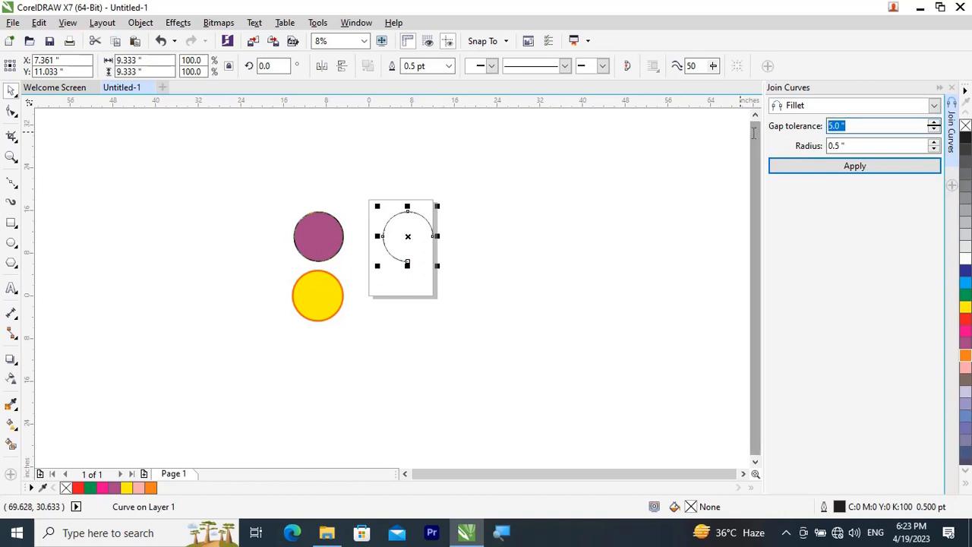
key("BackSpace")
type("15")
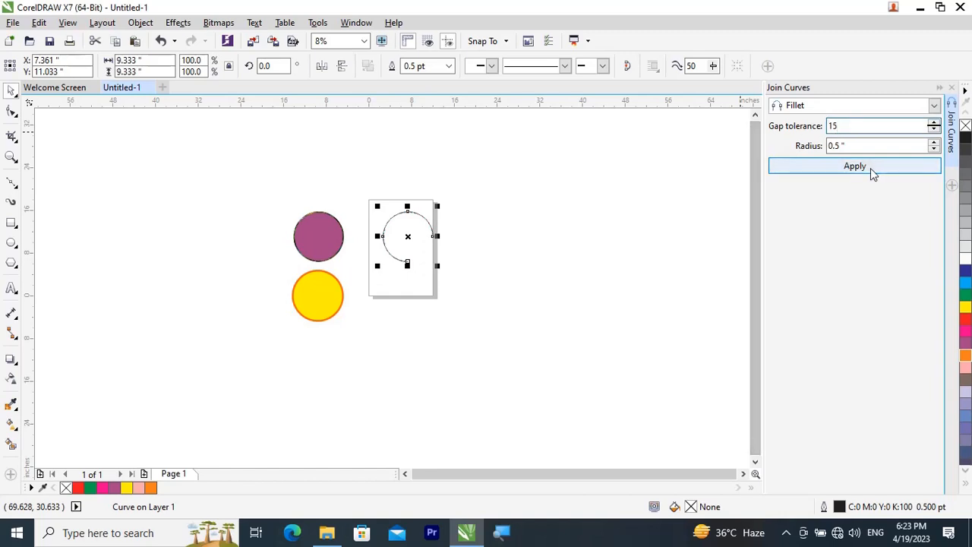
left_click(868, 168)
left_click(598, 241)
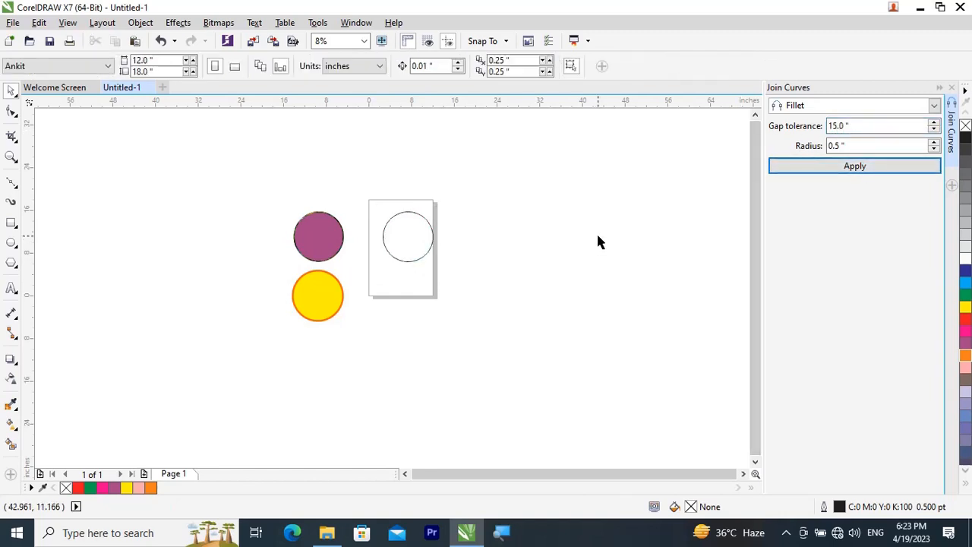
Step: Try a yellow fill on the closed curve and settle on green
scroll(431, 261, "up", 1)
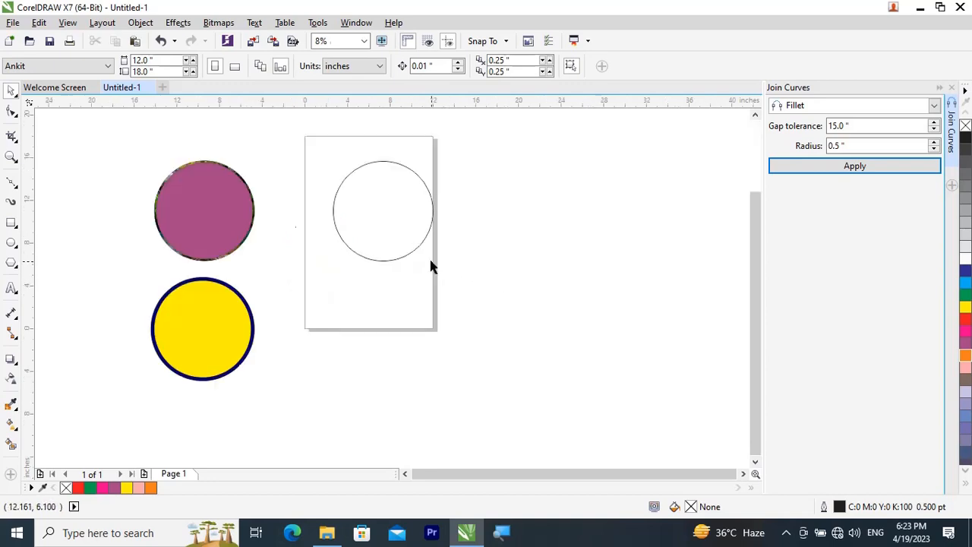
left_click(417, 246)
left_click(965, 307)
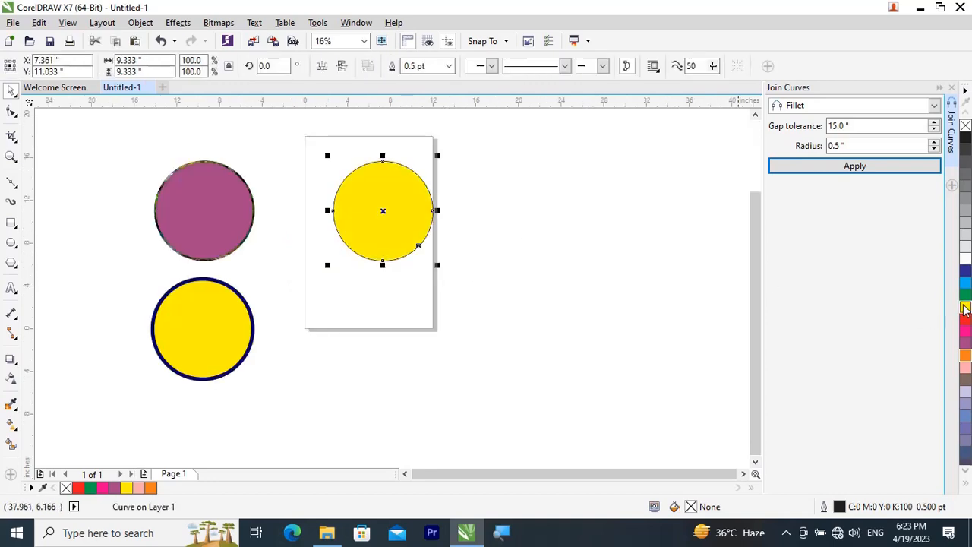
left_click(964, 295)
left_click(457, 300)
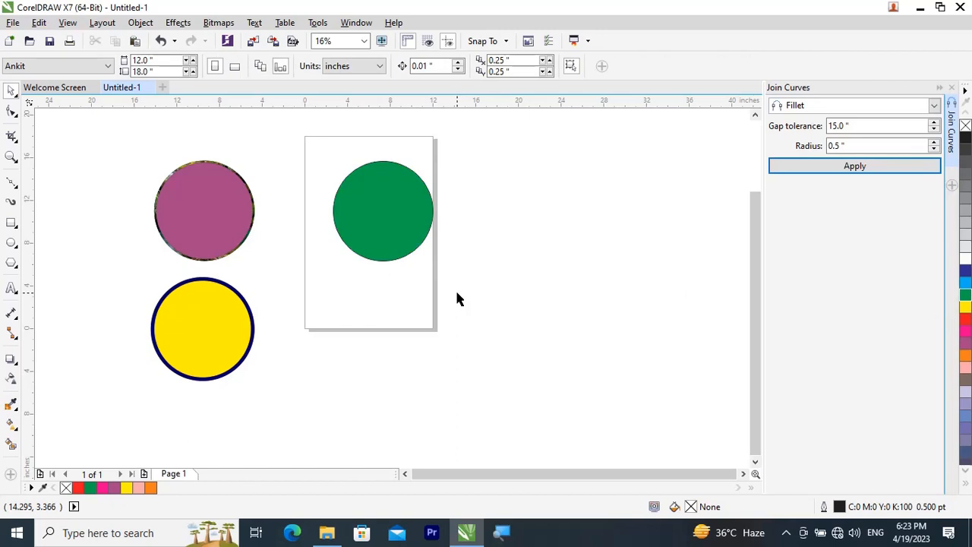
Step: Delete all the circles on and beside the page and close the Join Curves docker
scroll(457, 312, "down", 2)
left_click_drag(254, 248, 582, 421)
key("Delete")
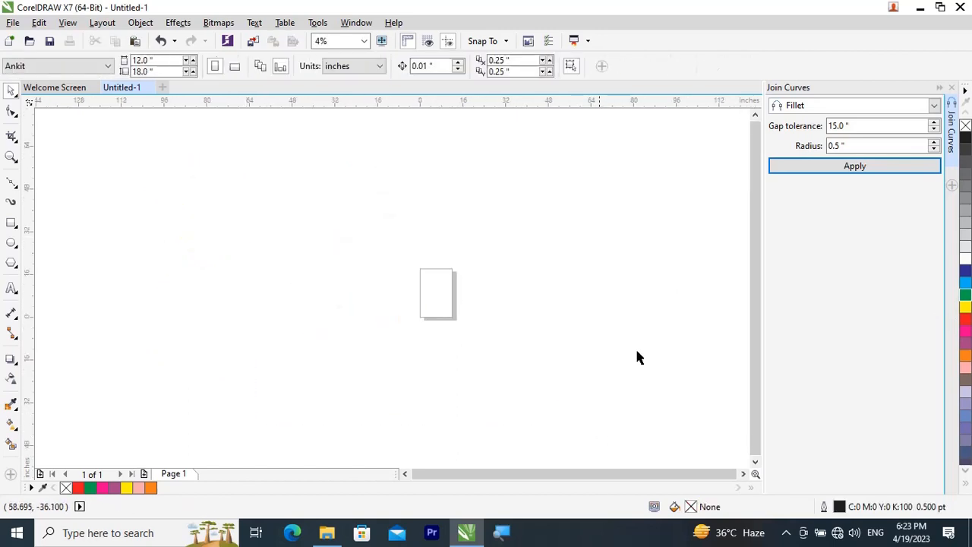
left_click(953, 88)
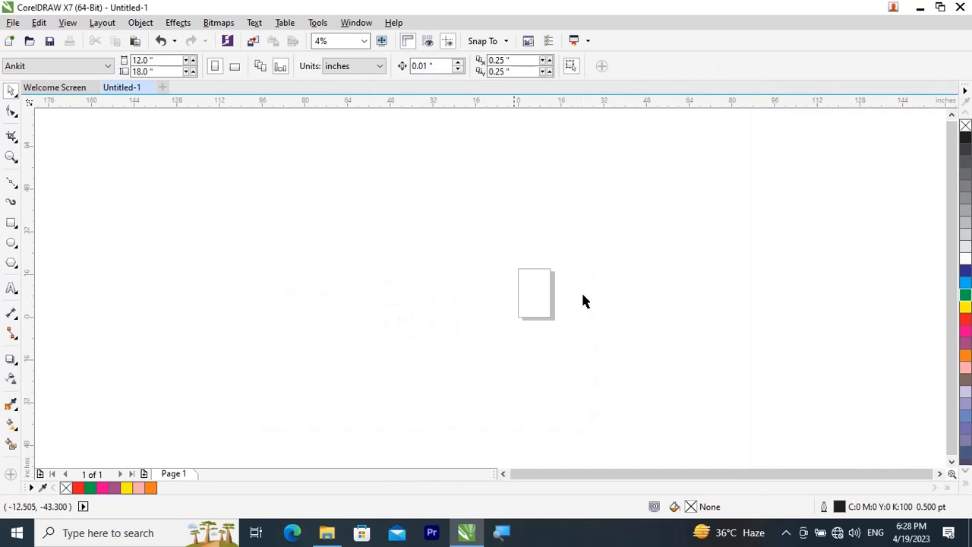
Step: Draw a six-sided polygon about 6.8 by 7.8 inches and centre it on the page
key("F7")
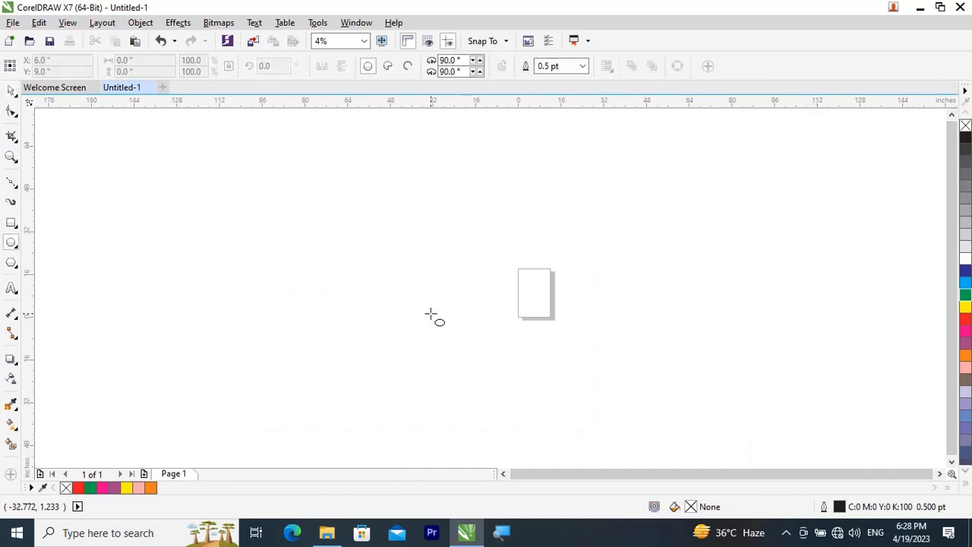
key("shift+F4")
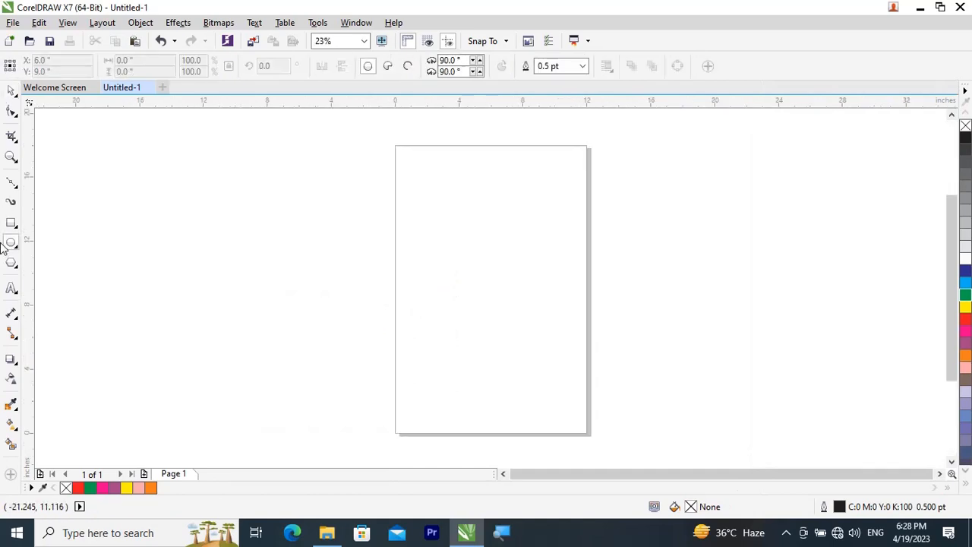
left_click(18, 266)
left_click(61, 262)
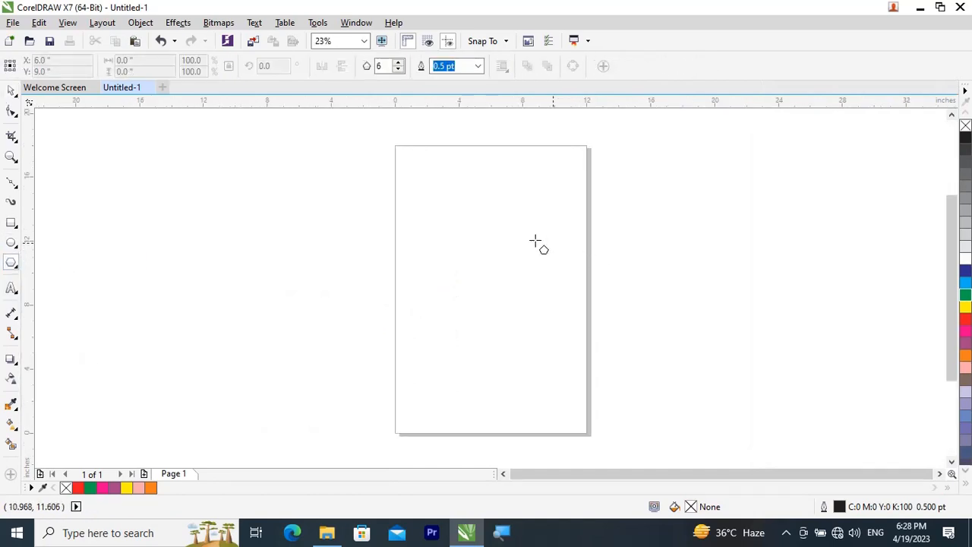
left_click_drag(423, 210, 547, 325)
key("p")
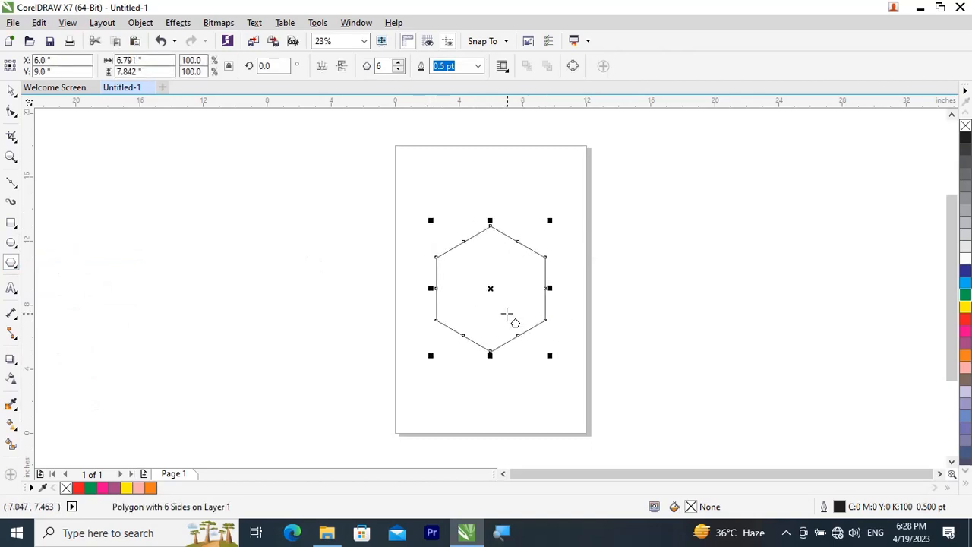
Step: Pull one corner node of the hexagon across to the opposite side to twist it into a crossed-line star
left_click(11, 111)
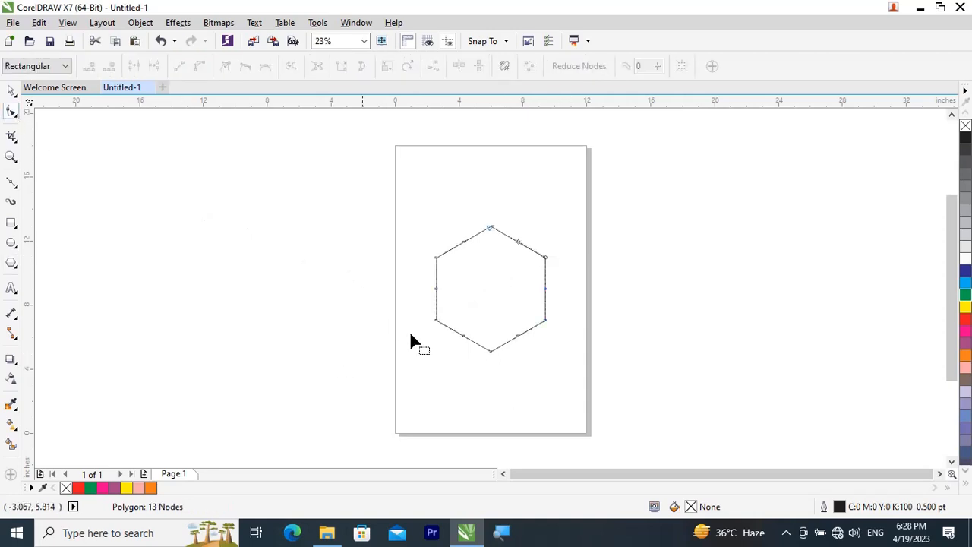
left_click_drag(435, 257, 558, 312)
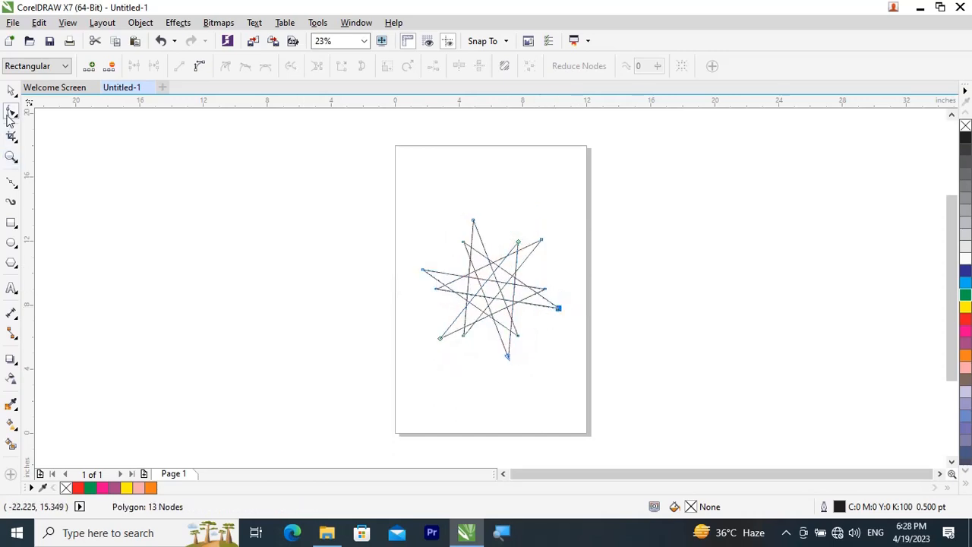
left_click(12, 91)
Step: Raise the star polygon's number of sides to 35
left_click(456, 66)
left_click(398, 62)
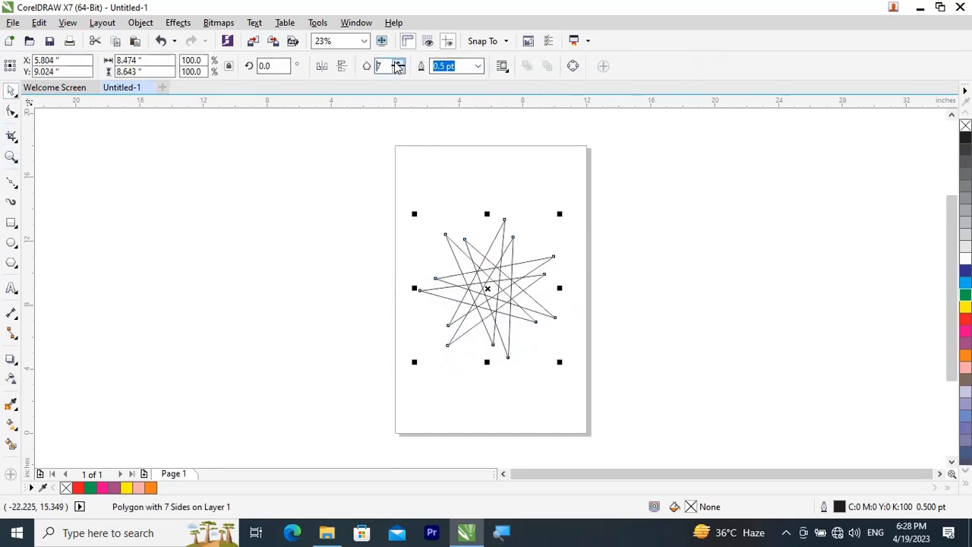
left_click(398, 62)
left_click(398, 62)
left_click(398, 63)
left_click(398, 63)
left_click(398, 63)
double_click(398, 62)
left_click(399, 62)
double_click(398, 62)
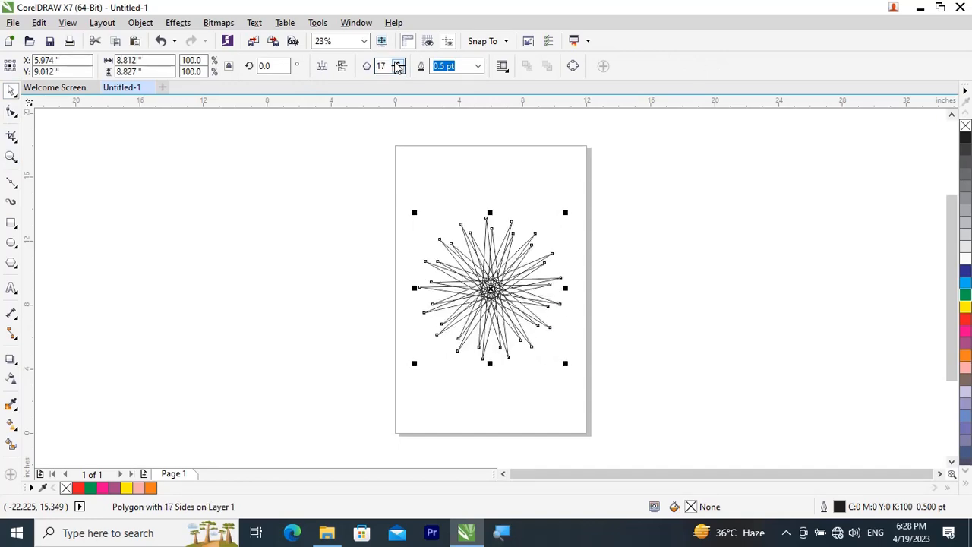
double_click(398, 62)
left_click(398, 63)
double_click(398, 63)
double_click(398, 62)
left_click(398, 62)
double_click(398, 62)
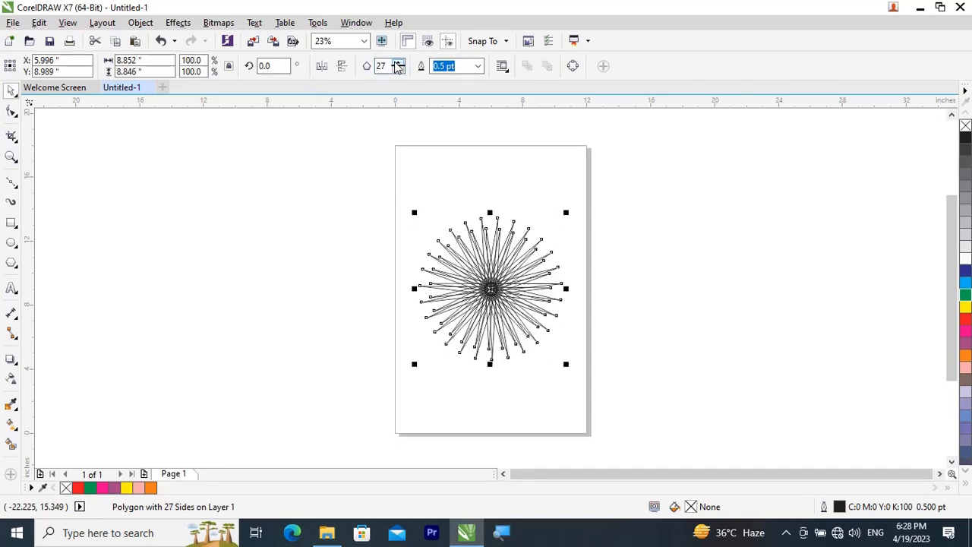
double_click(398, 63)
left_click(398, 63)
double_click(398, 63)
double_click(398, 62)
left_click(399, 63)
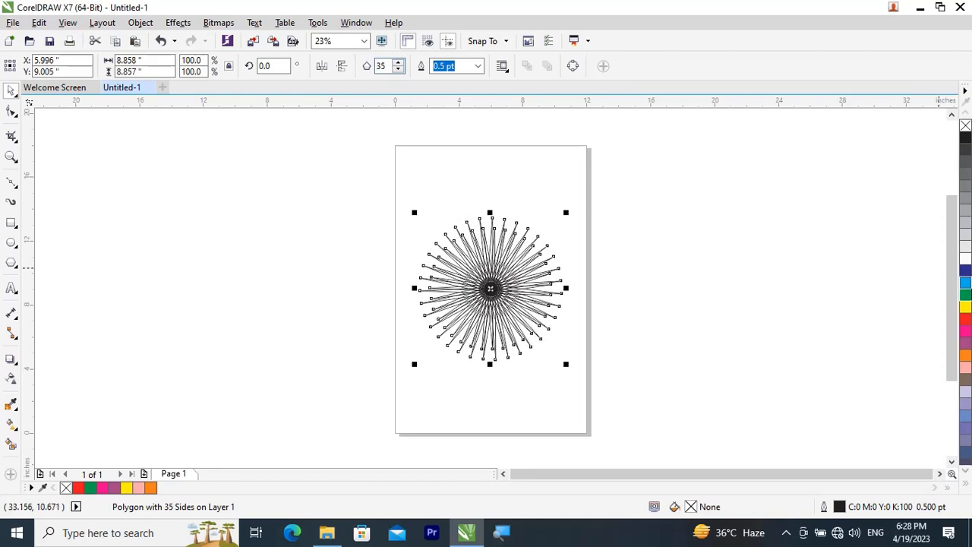
Step: Fill the 35-sided star with green (C:100 M:0 Y:100 K:0) and set its outline width to None
left_click(966, 295)
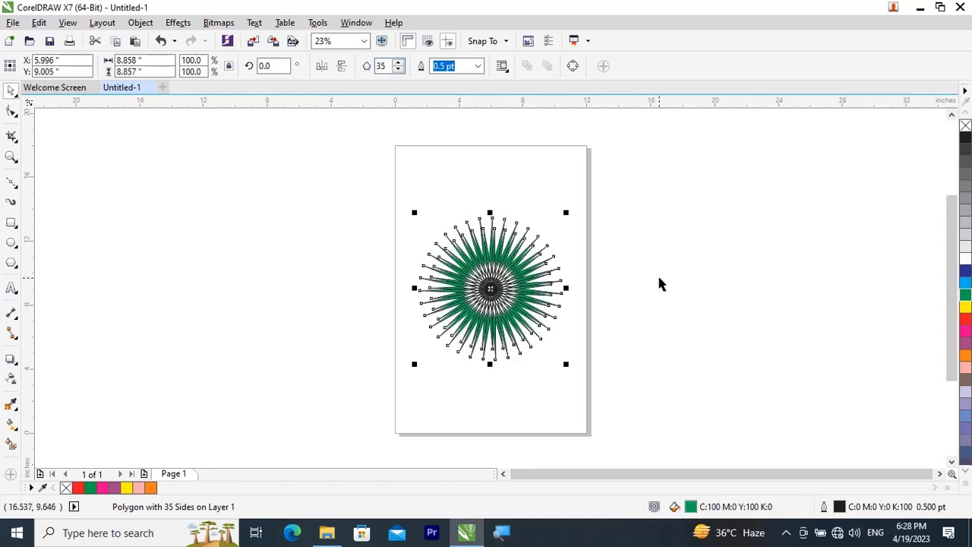
left_click(478, 66)
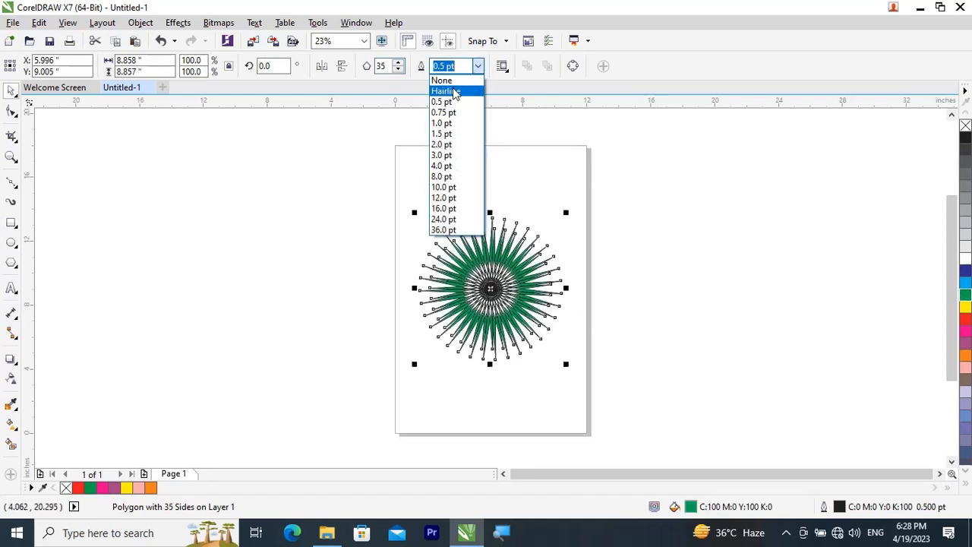
left_click(442, 81)
left_click(785, 353)
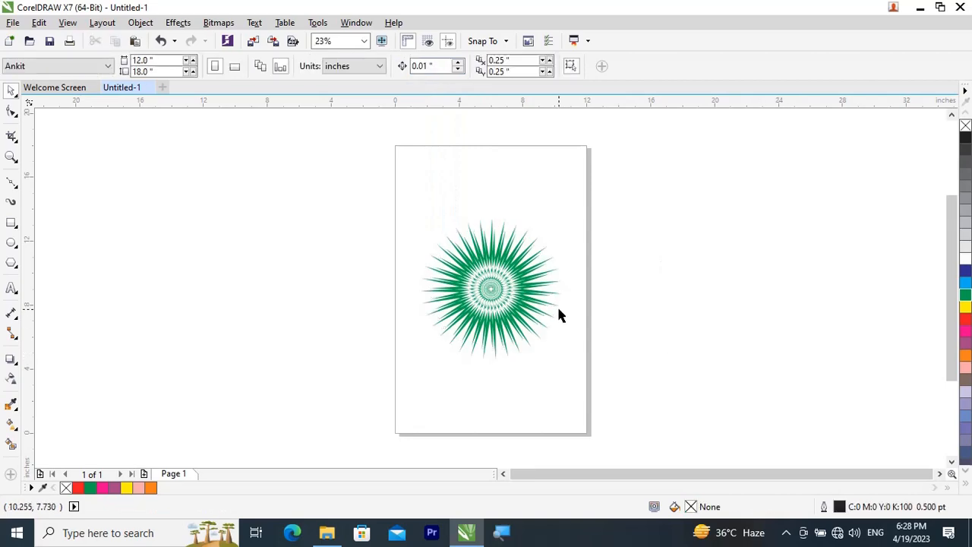
Step: Reshape the green star by moving one of its nodes along the outer rim to create a woven pattern with a solid centre
scroll(556, 311, "up", 2)
left_click(495, 305)
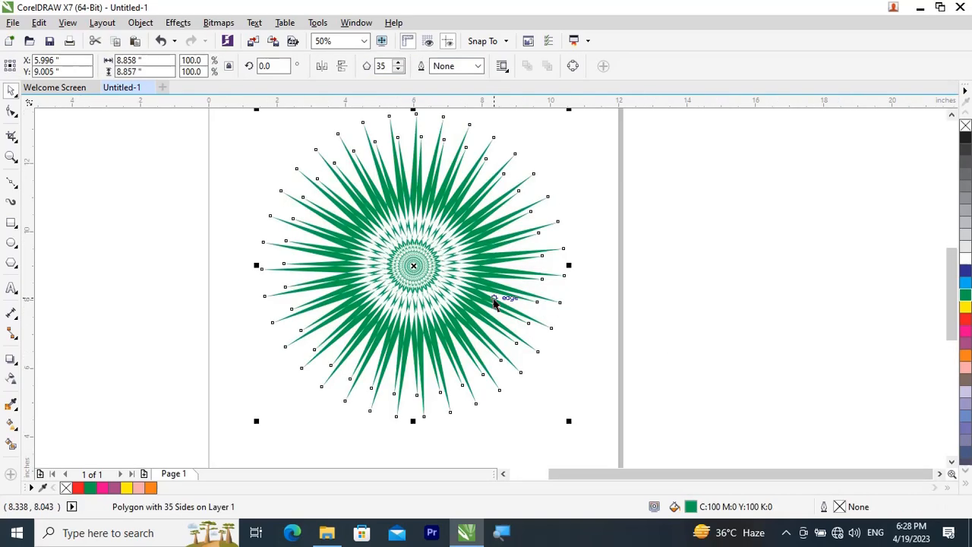
left_click(11, 114)
left_click_drag(302, 337, 267, 236)
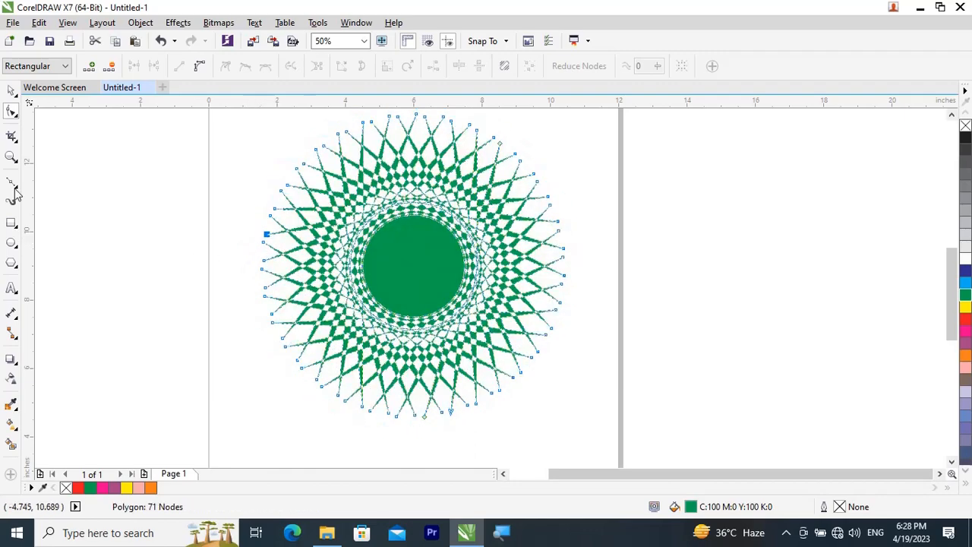
Step: Raise the green polygon's number of sides to 43
left_click(11, 90)
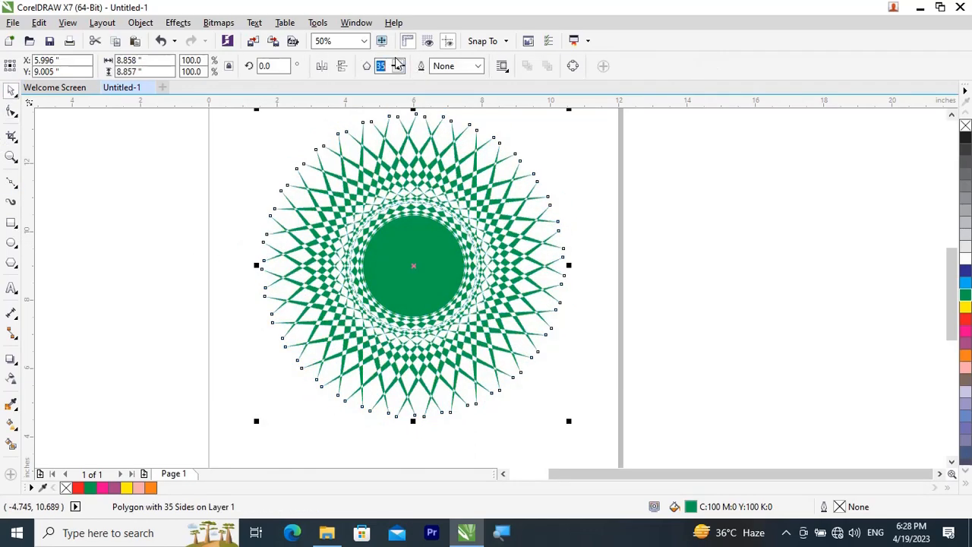
left_click(396, 62)
left_click(398, 63)
left_click(397, 62)
left_click(397, 62)
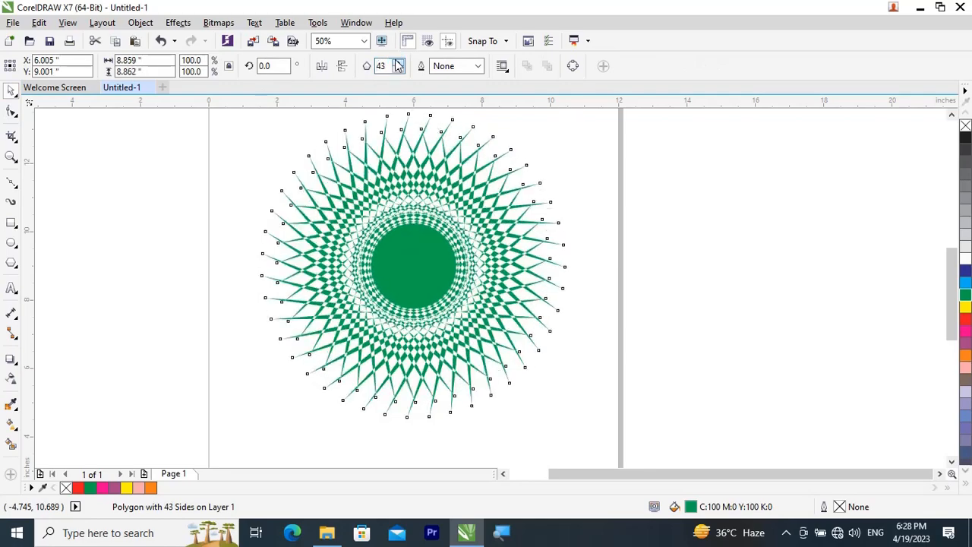
Step: Raise the green polygon's number of sides to 66
left_click(396, 61)
left_click(396, 61)
left_click(395, 61)
left_click(396, 60)
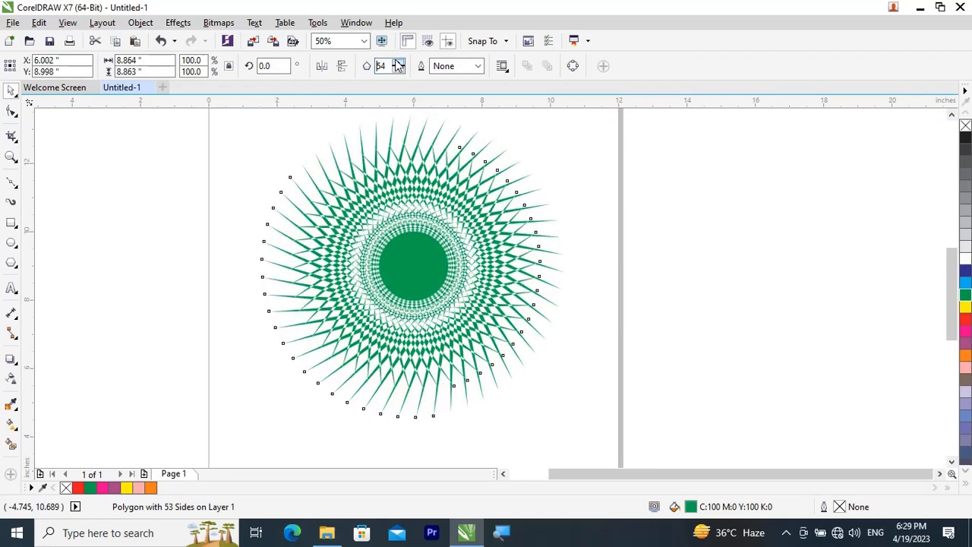
left_click(396, 61)
left_click(396, 61)
left_click(396, 61)
left_click(397, 62)
left_click(397, 62)
left_click(397, 62)
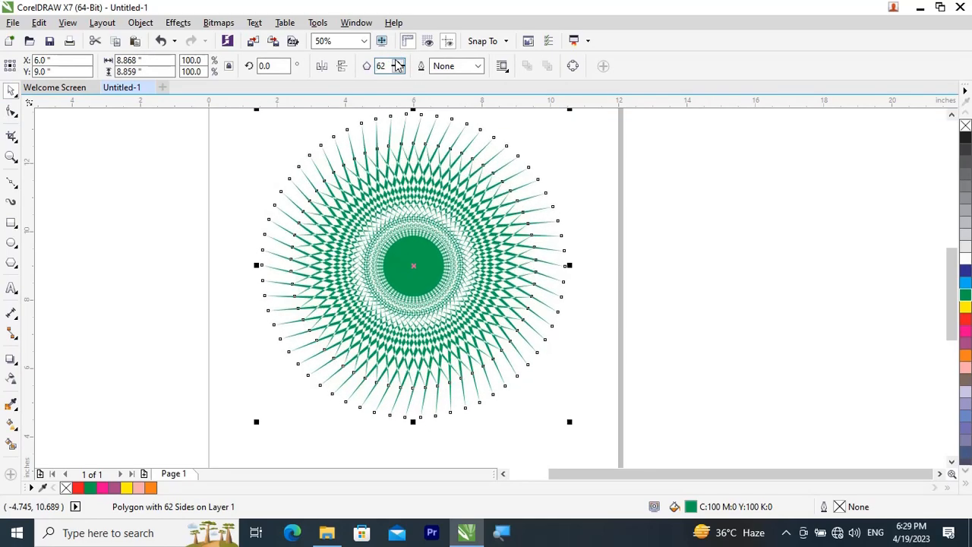
left_click(398, 63)
left_click(397, 63)
left_click(397, 63)
left_click(397, 63)
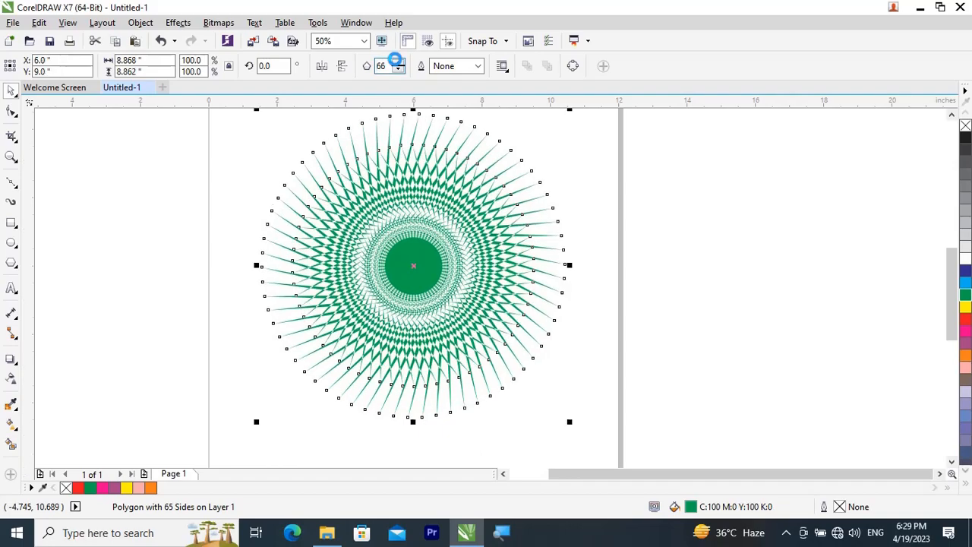
Step: Reshape the 66-sided polygon by moving one of its lower-left nodes outward along the rim, widening the solid centre, and deselect it
left_click(11, 111)
left_click_drag(321, 351, 276, 329)
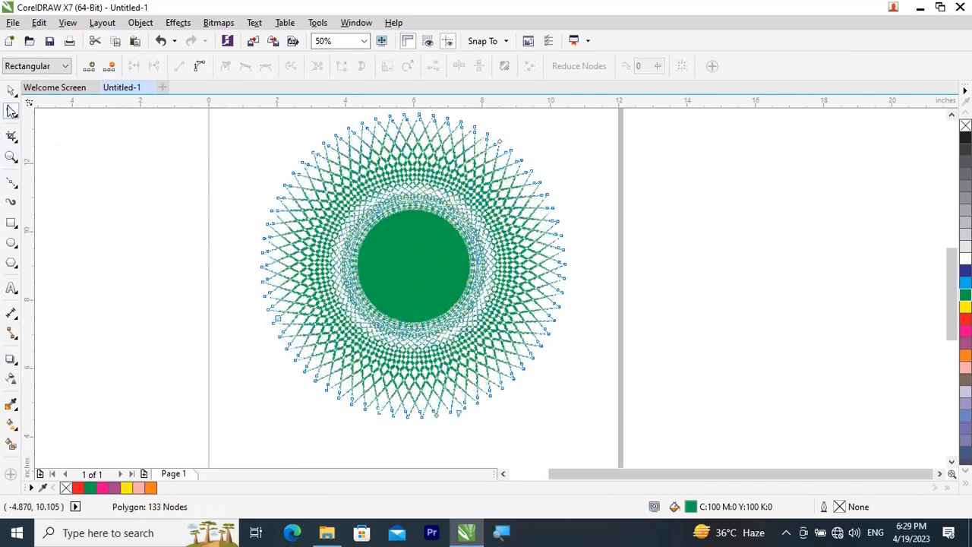
left_click(12, 90)
left_click(141, 243)
Step: Use Smart Fill to colour several white cells near the solid centre's right side orange (R:255 G:102 B:0) with no outline
scroll(510, 281, "up", 3)
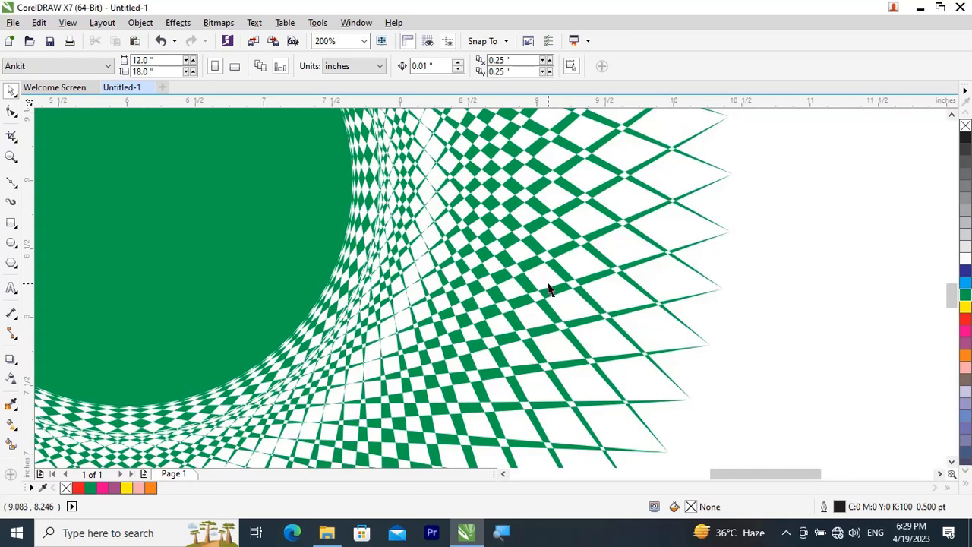
left_click(11, 447)
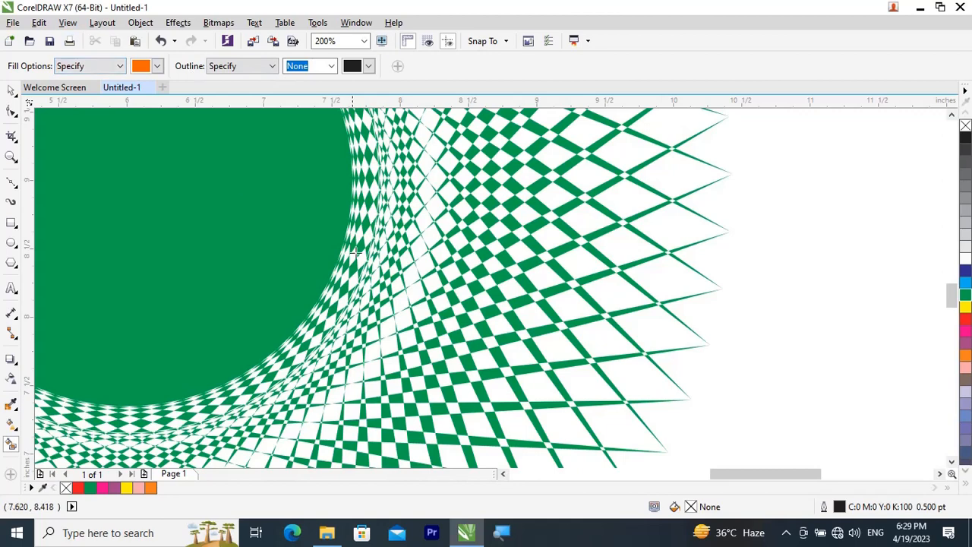
left_click(437, 179)
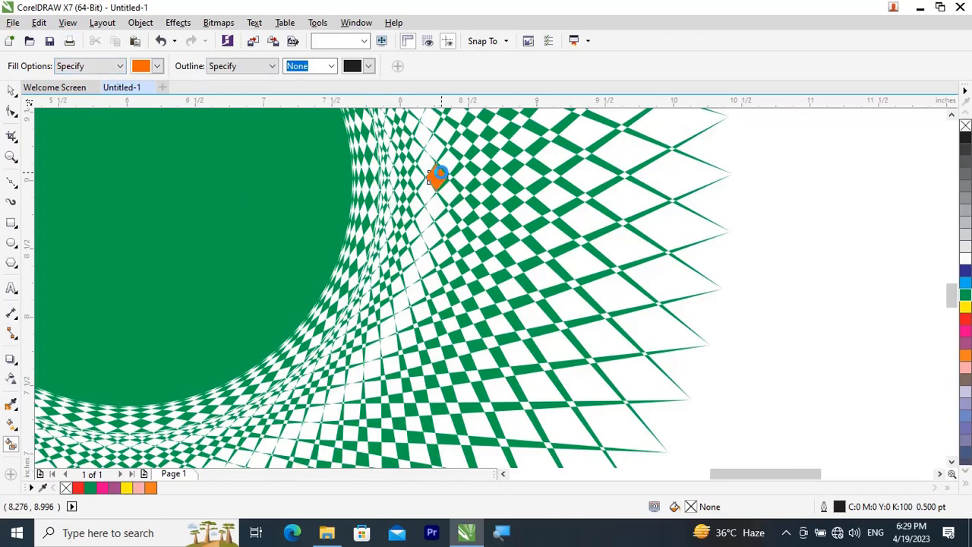
scroll(448, 185, "up", 1)
left_click(446, 189)
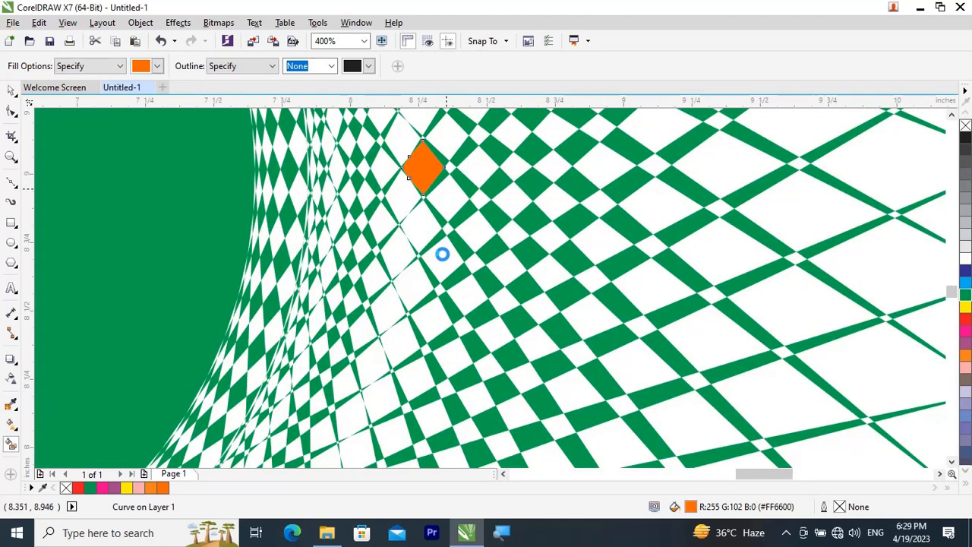
left_click(441, 272)
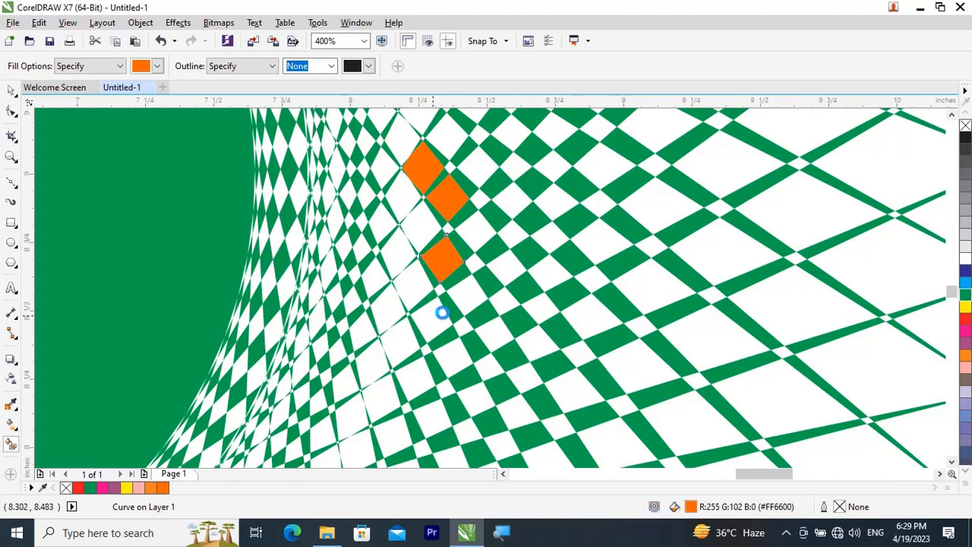
left_click(425, 325)
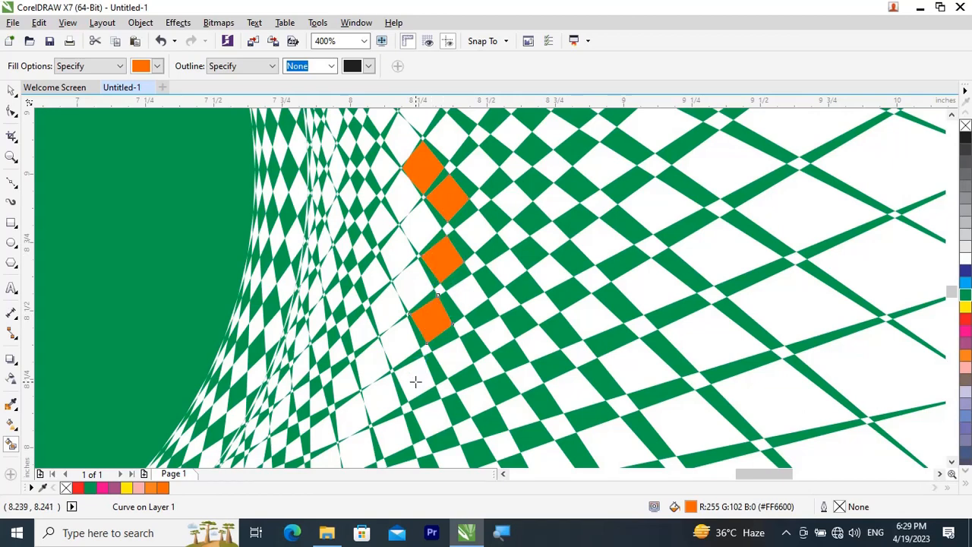
left_click(402, 280)
left_click(398, 200)
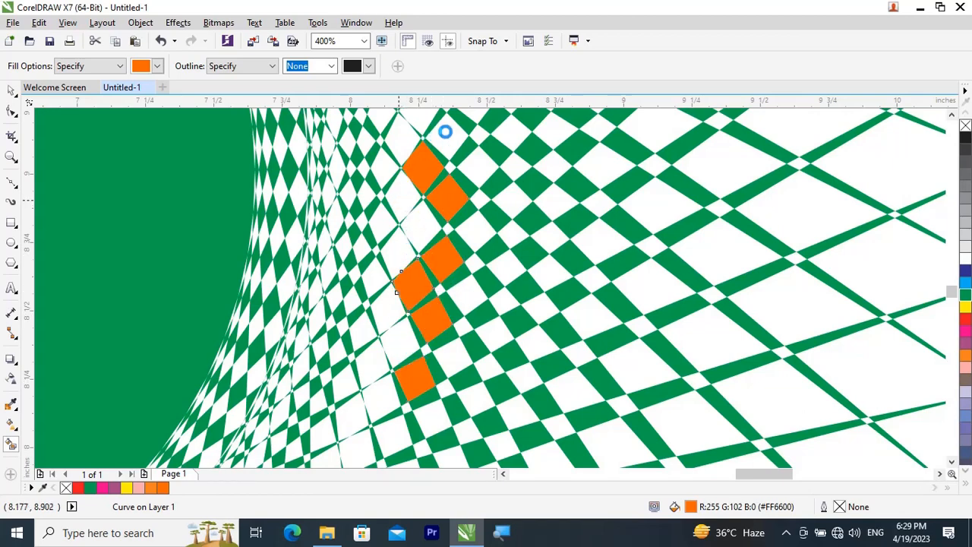
left_click(445, 129)
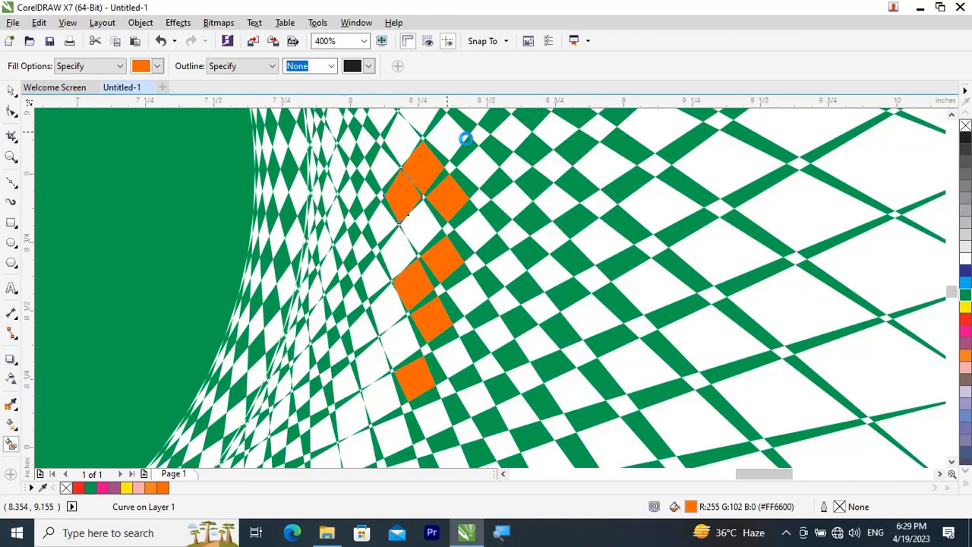
Step: Smart-fill a scattered set of white diamond cells farther out toward the pattern's right rim with the same orange
left_click(517, 127)
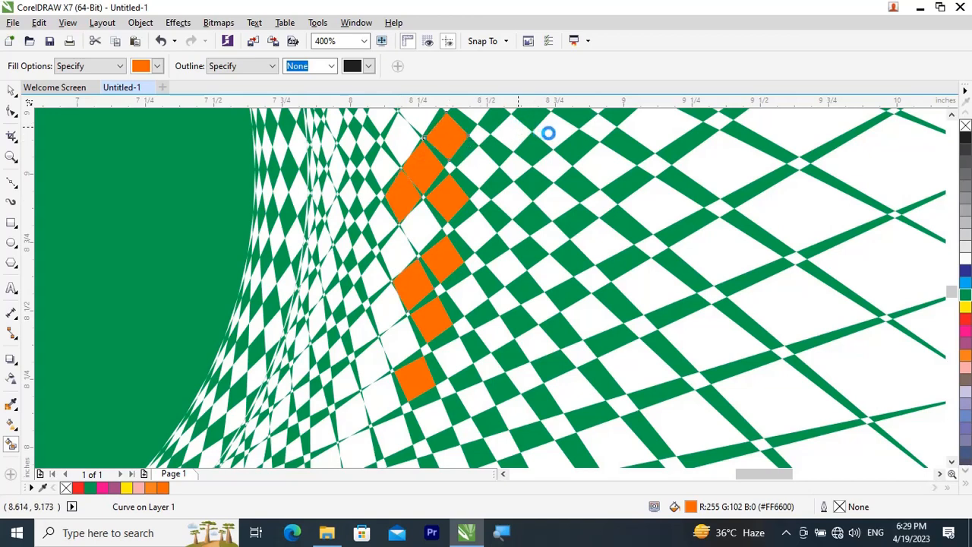
left_click(603, 161)
left_click(598, 251)
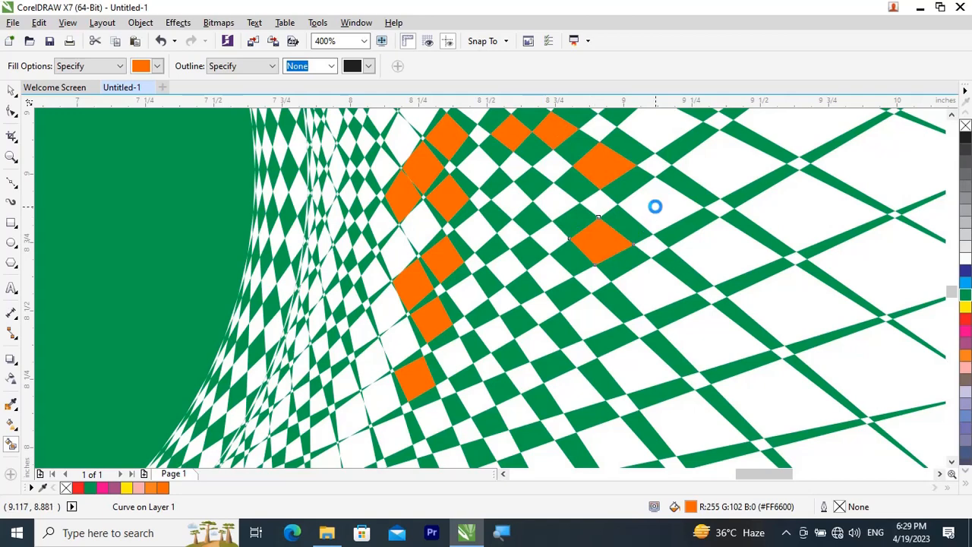
left_click(656, 204)
left_click(558, 206)
left_click(553, 236)
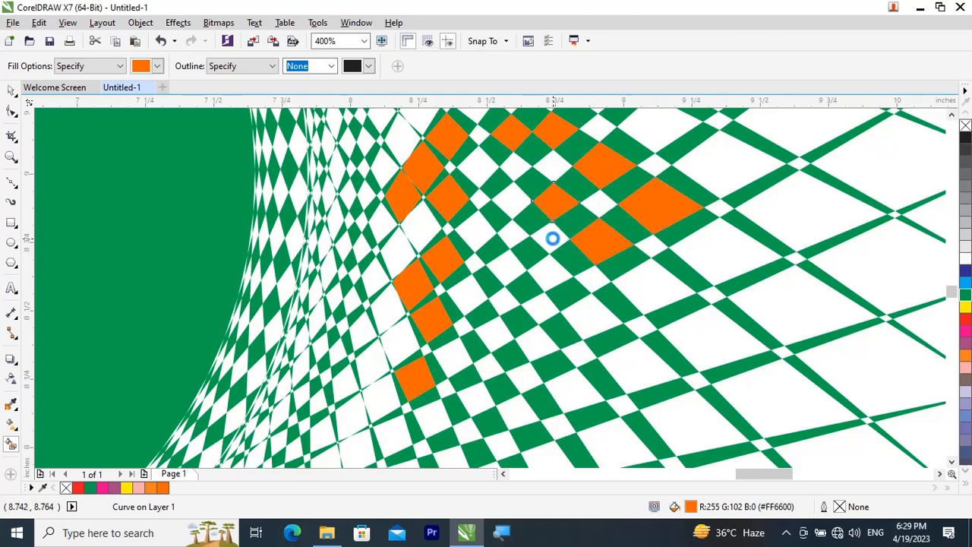
left_click(550, 275)
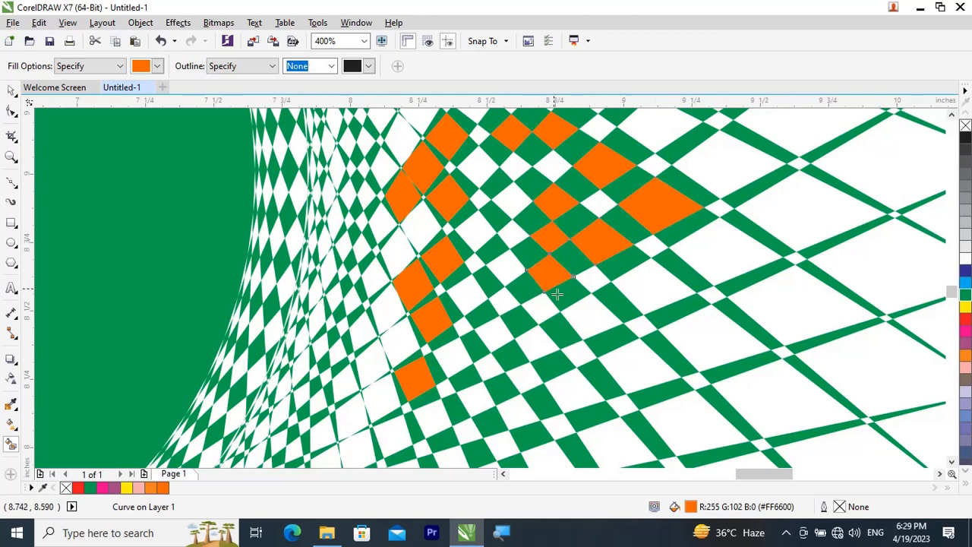
left_click(601, 320)
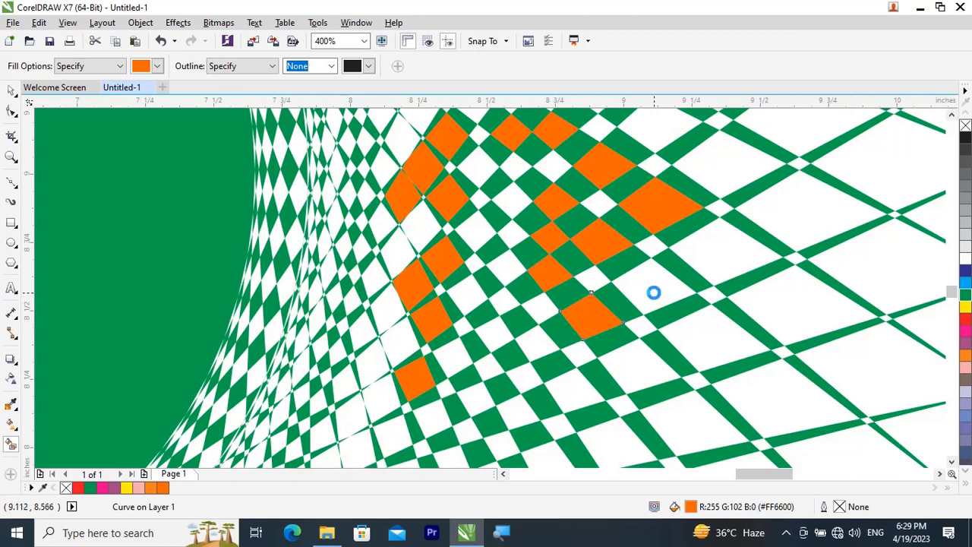
left_click(653, 293)
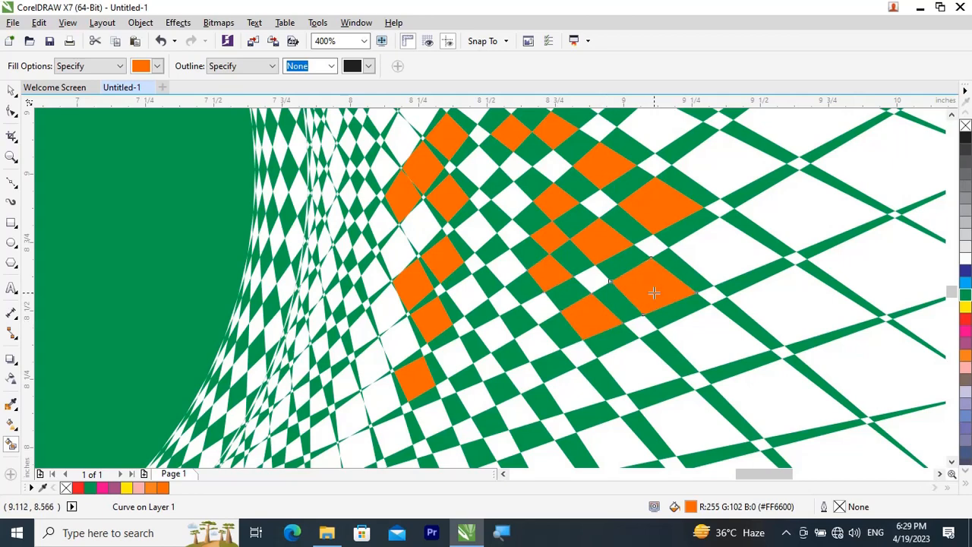
Step: Fill four more white cells between and above the outer orange diamonds with orange
left_click(511, 199)
left_click(552, 161)
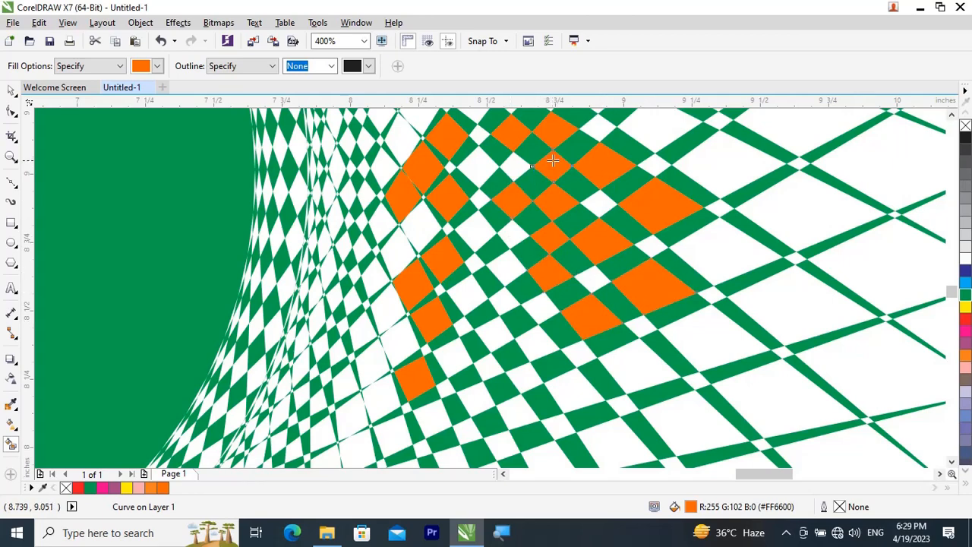
left_click(597, 129)
left_click(650, 129)
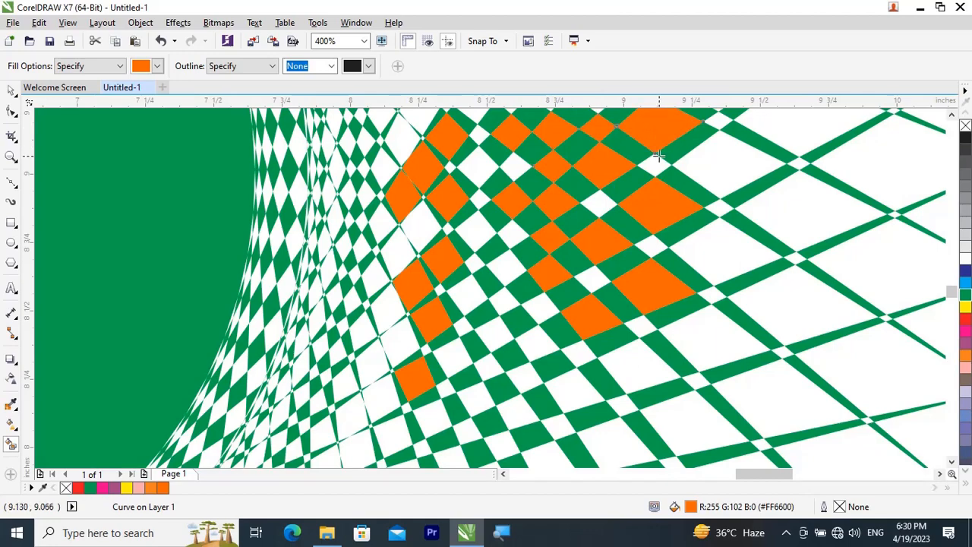
Step: Try moving the green polygon by itself off the orange cells to the left, and undo the move
scroll(466, 212, "down", 2)
scroll(467, 213, "up", 1)
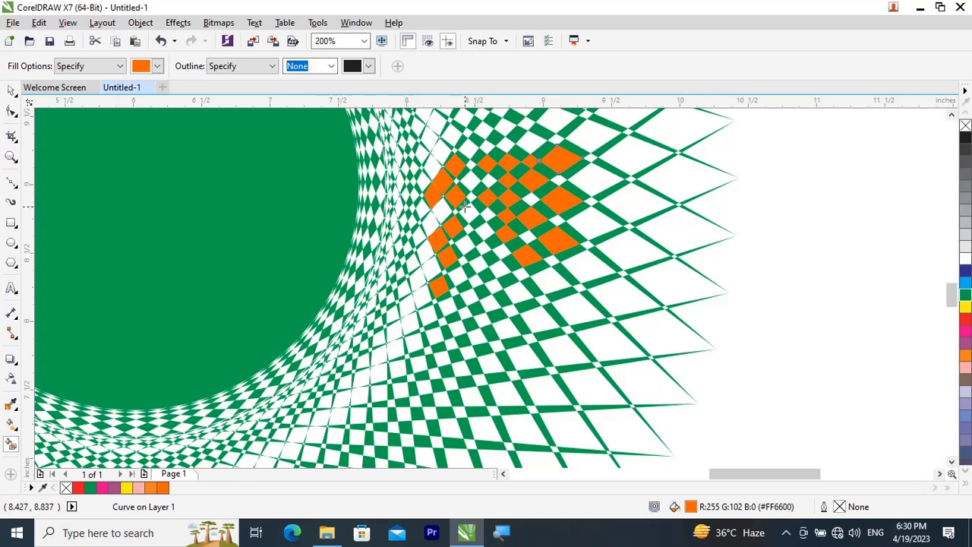
scroll(465, 203, "down", 2)
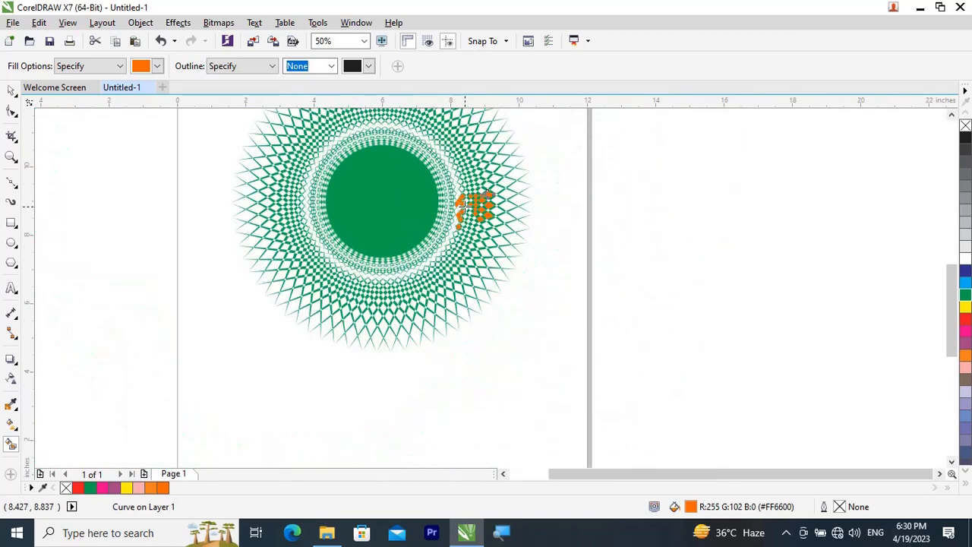
scroll(465, 204, "down", 2)
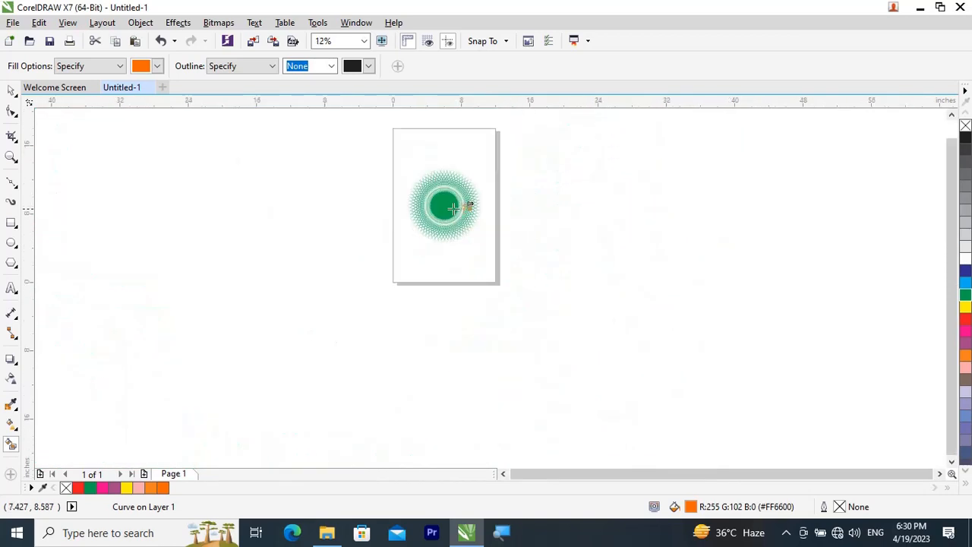
scroll(456, 194, "up", 2)
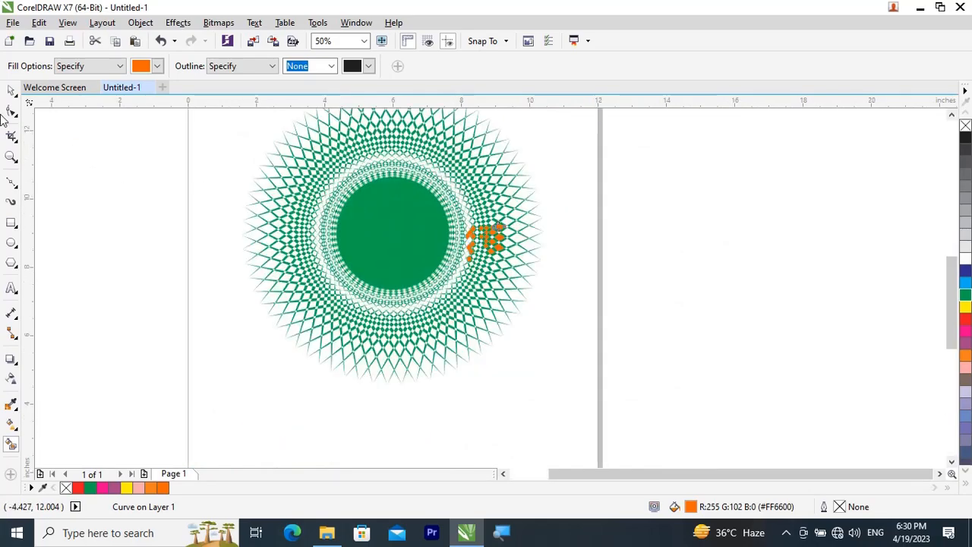
left_click(11, 91)
left_click_drag(358, 233, 204, 242)
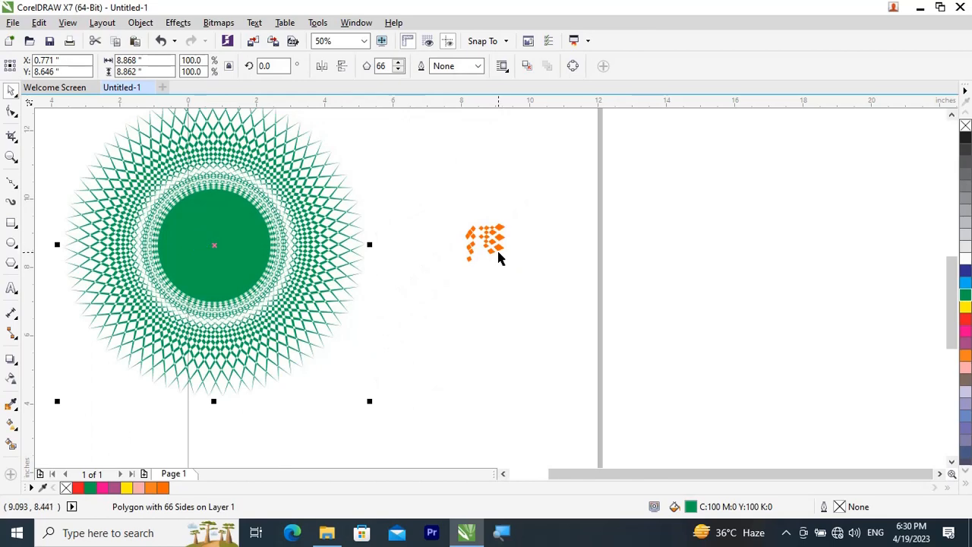
key("ctrl+z")
left_click(765, 244)
Step: Select the green polygon together with all the orange cells and group them
scroll(306, 243, "down", 1)
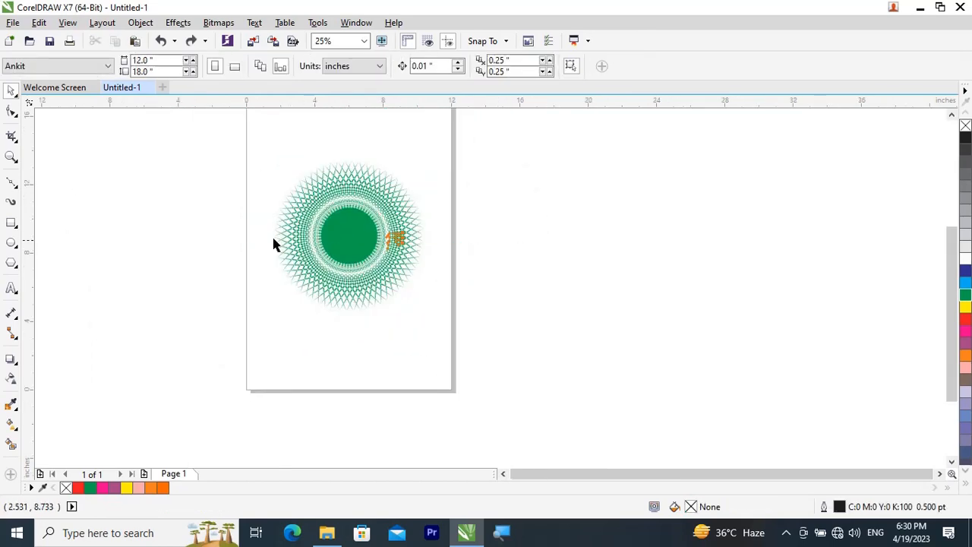
left_click_drag(247, 144, 454, 343)
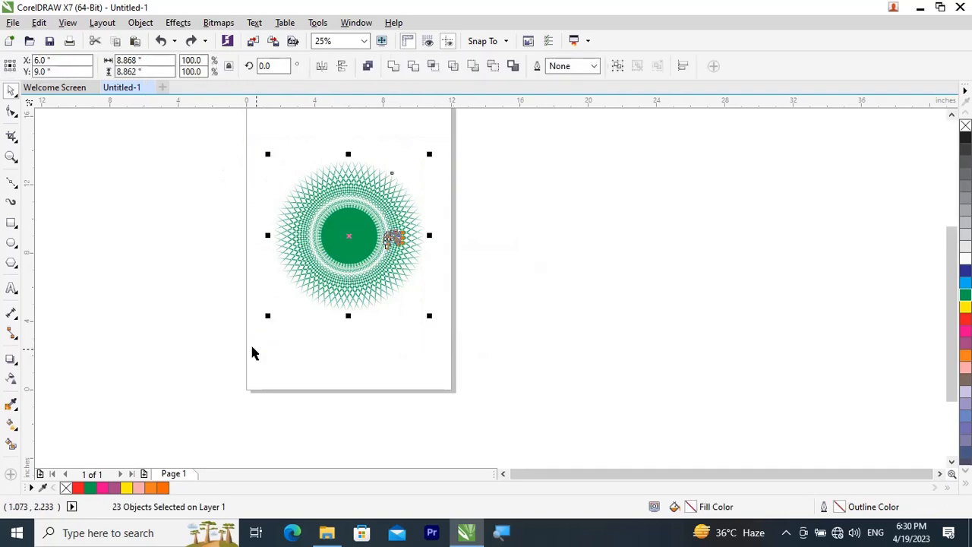
key("ctrl+g")
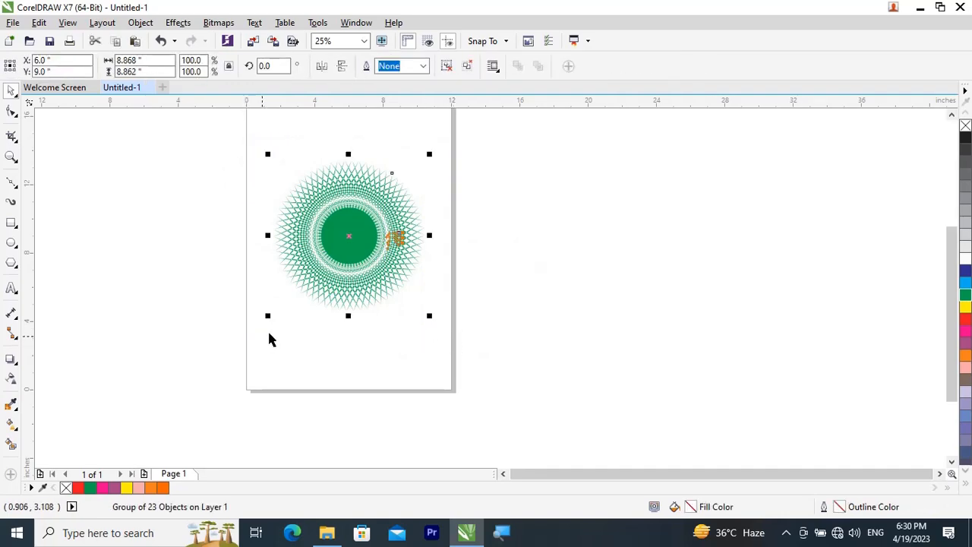
Step: Move the grouped pattern around the page and leave it near the lower-left edge, centred at about X 2.445 and Y 5.516 inches
left_click(271, 277)
left_click_drag(351, 236, 498, 254)
left_click_drag(497, 255, 417, 222)
left_click_drag(417, 222, 311, 272)
left_click_drag(312, 272, 286, 278)
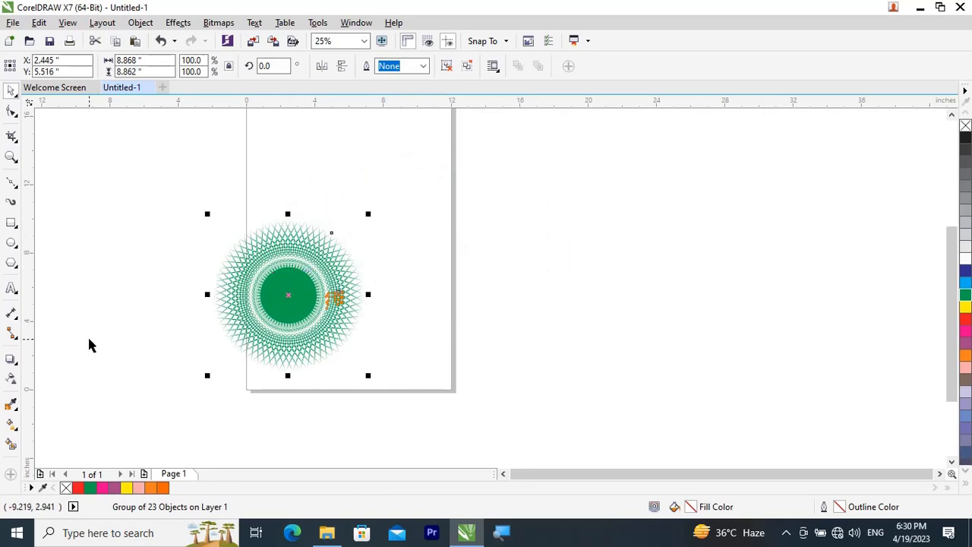